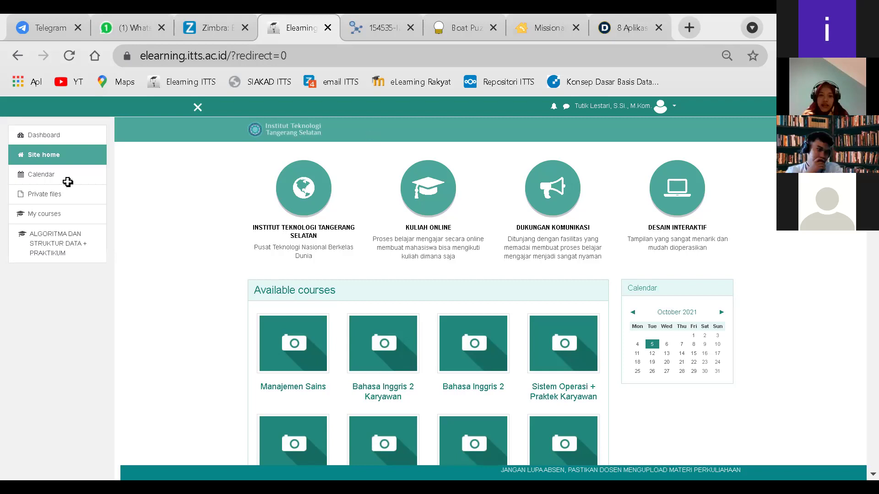
Switch to the WPS Office attendance spreadsheet and replace the JK header in column E with "ASAL SEKOLAH".
key(alt+Tab)
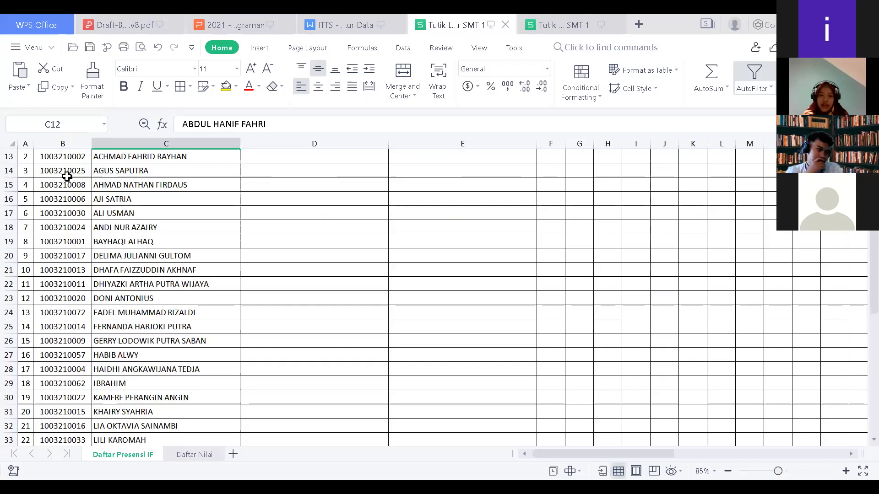
click(66, 177)
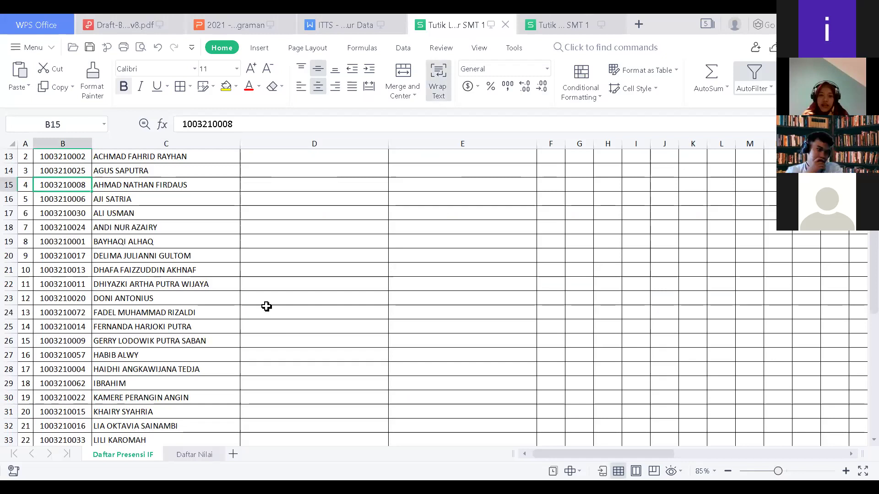
scroll(267, 306, up, 4)
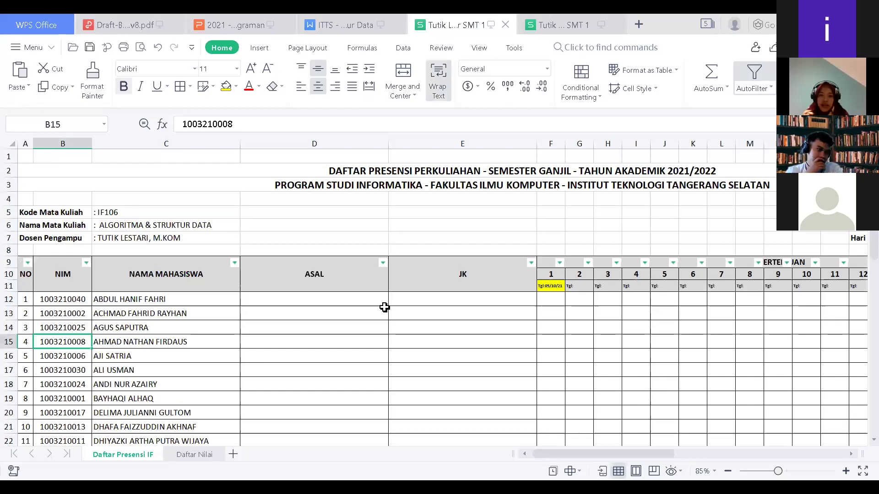
click(384, 305)
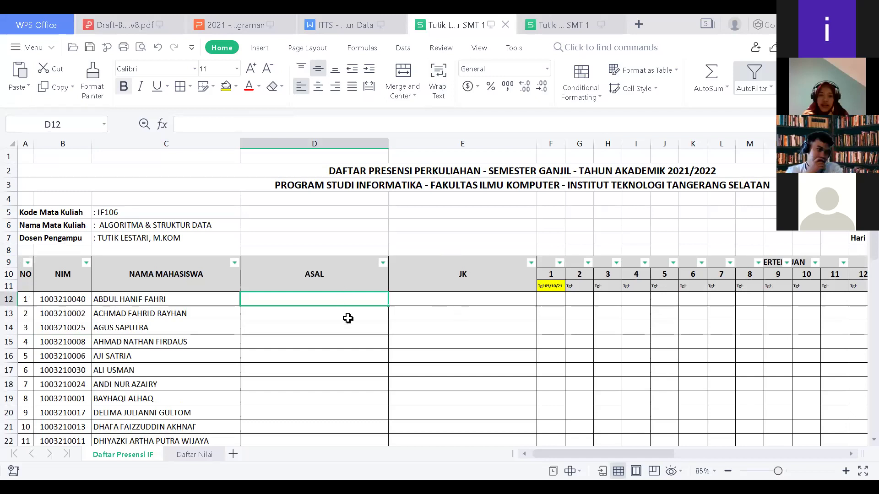
click(462, 274)
text(ASAL)
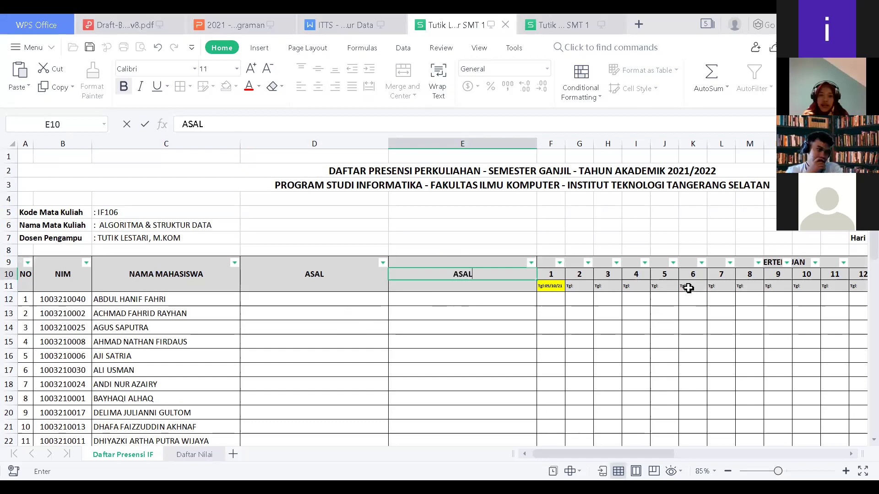
text( SEKOLAH)
key(Return)
For the student in row 13, enter "JAMBI -" as ASAL and "SMK KOTA 1 JAMBI" as ASAL SEKOLAH.
scroll(700, 284, down, 1)
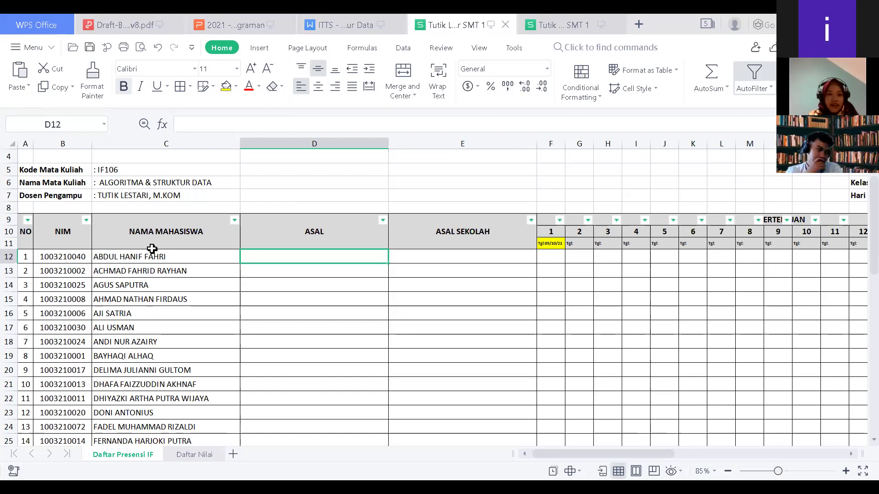
key(Down)
key(Left)
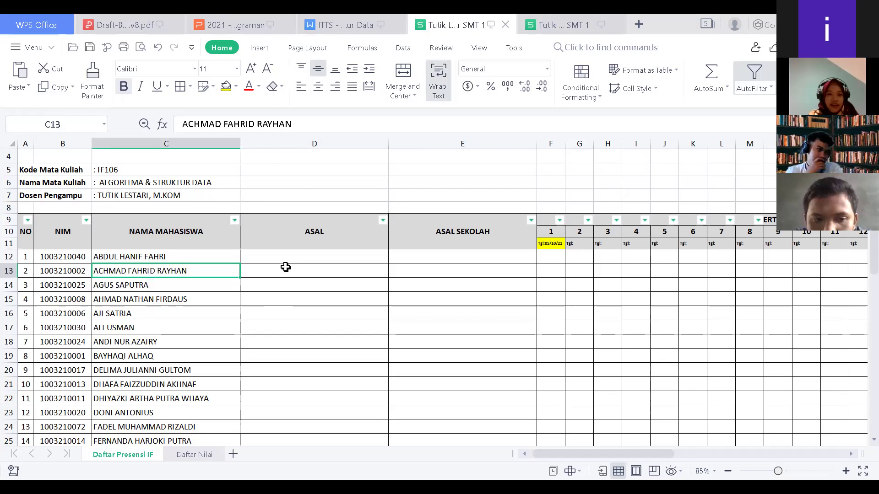
click(311, 273)
text(JA)
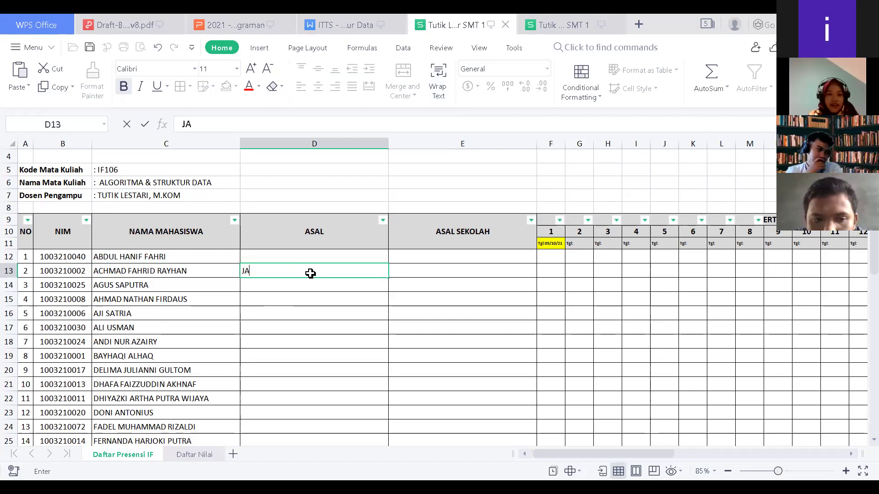
text(MBI -)
click(402, 272)
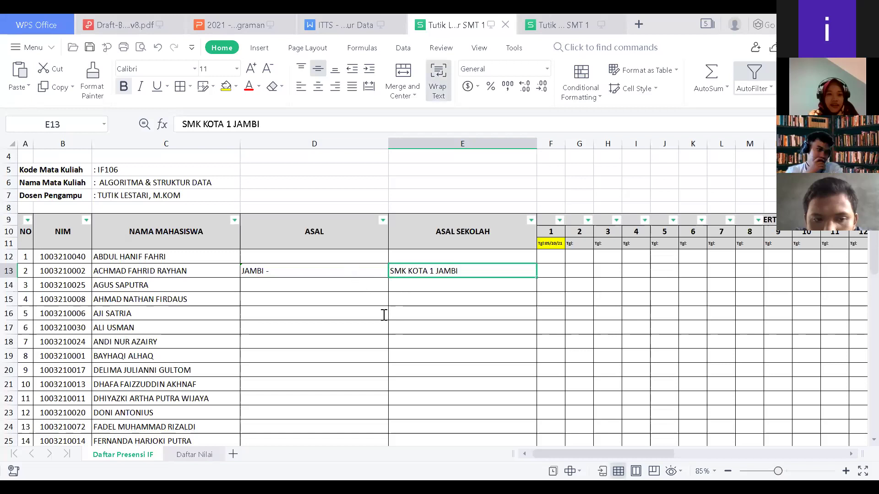
key(Left)
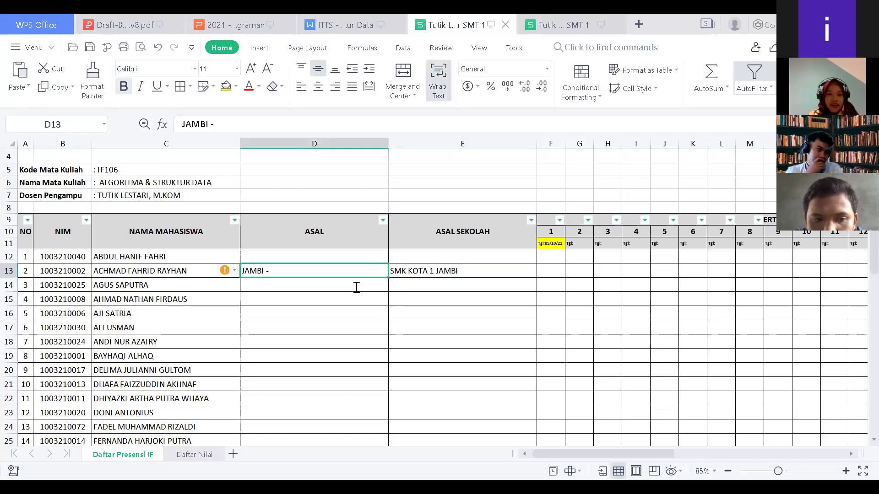
Enter "-" in the ASAL column for the students in rows 12 and 14.
click(369, 309)
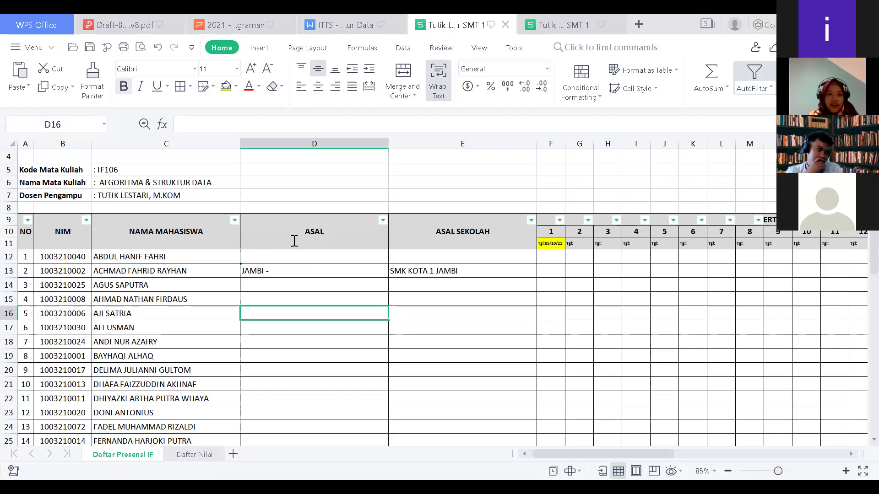
key(Up)
key(Up)
key(Up)
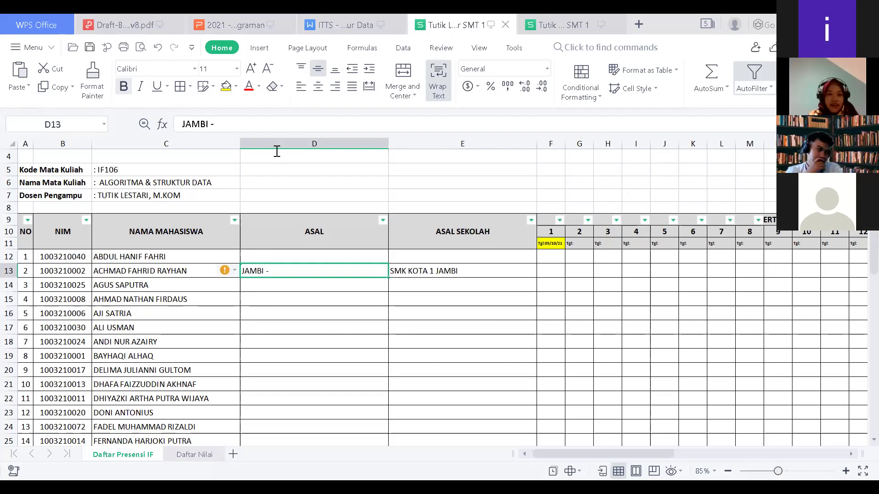
For the student in row 15, enter "PAMULANG" as ASAL and "SMK MUHAMADIYAH 2 PML" as ASAL SEKOLAH.
click(319, 300)
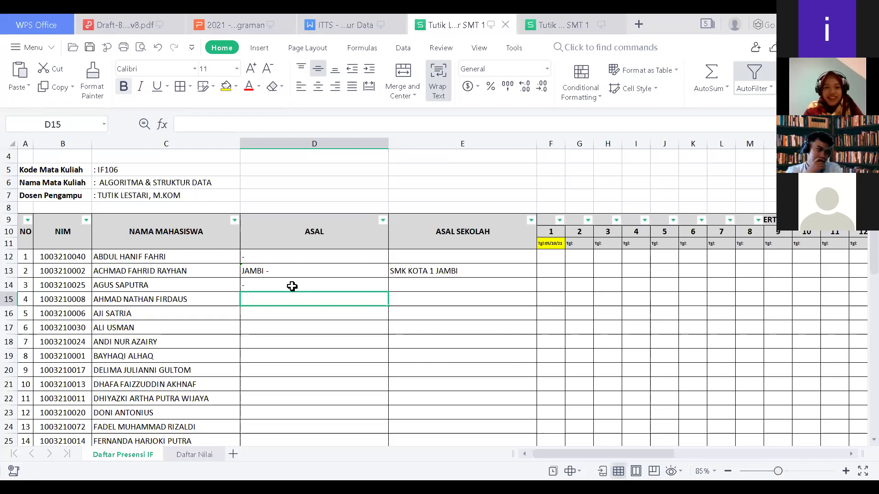
text(PAMULANG)
key(Tab)
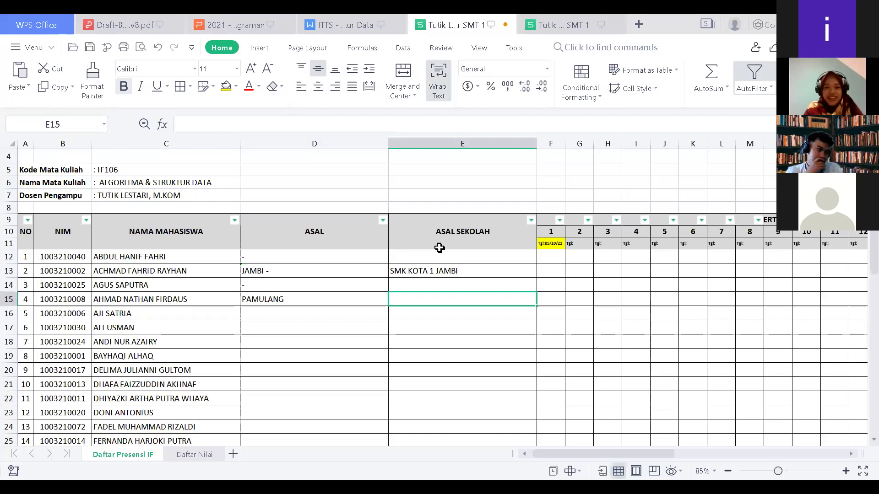
text(SMK MUHAMADIYAH 2 PML)
click(269, 309)
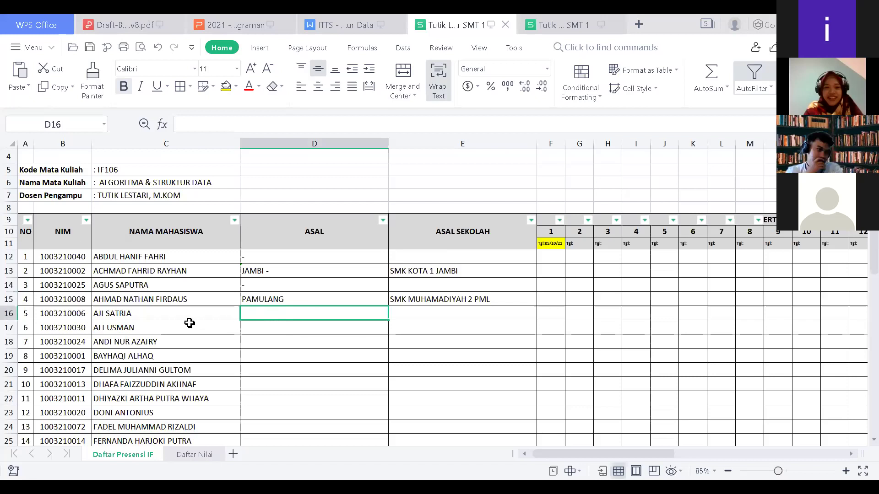
click(290, 303)
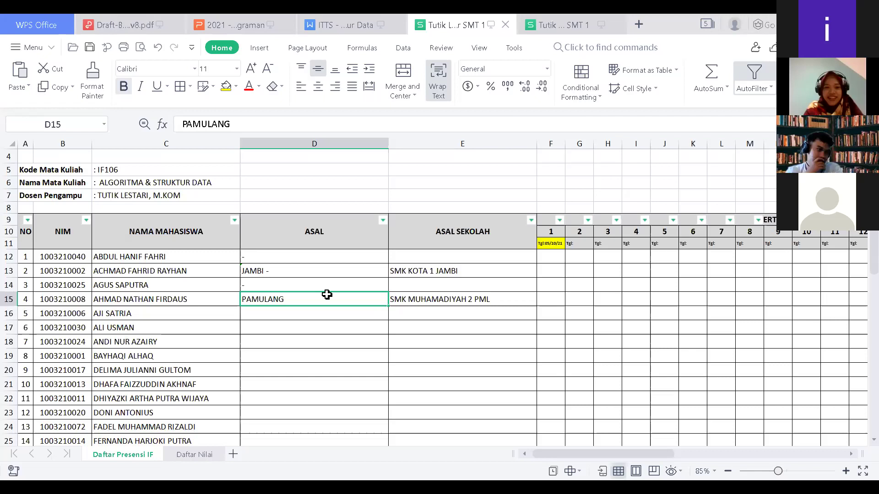
Enter "-" in the ASAL column for each student in rows 16 to 20.
click(276, 316)
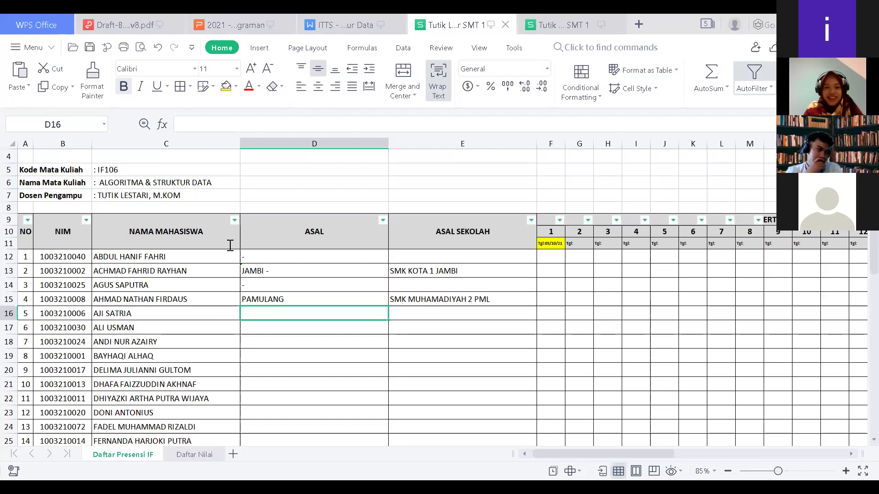
text(-)
key(Return)
text(-)
key(Return)
scroll(220, 293, down, 2)
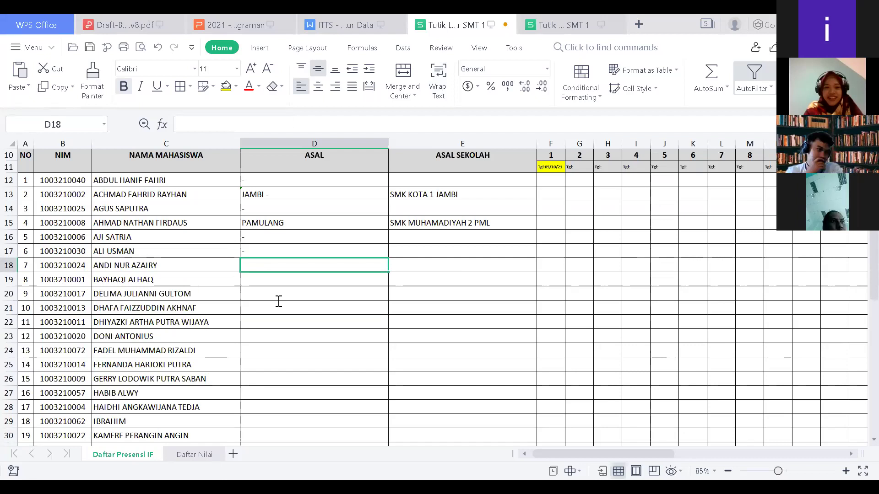
text(-)
key(Return)
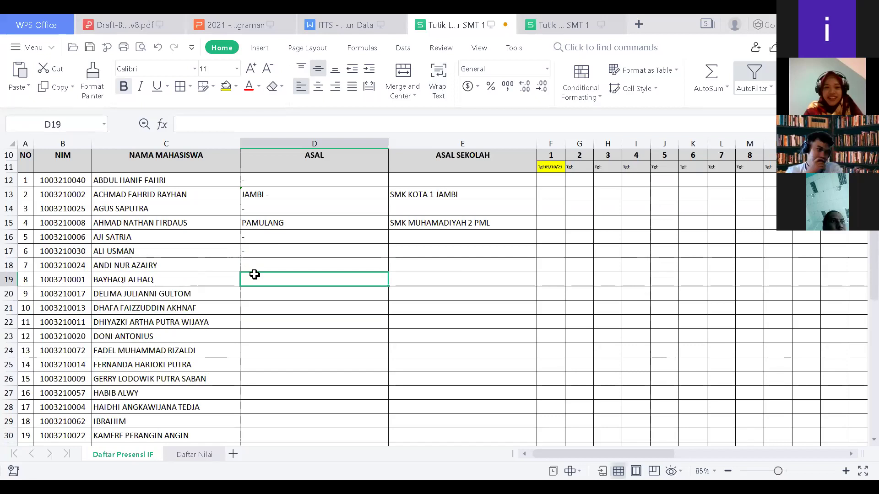
text(-)
key(Return)
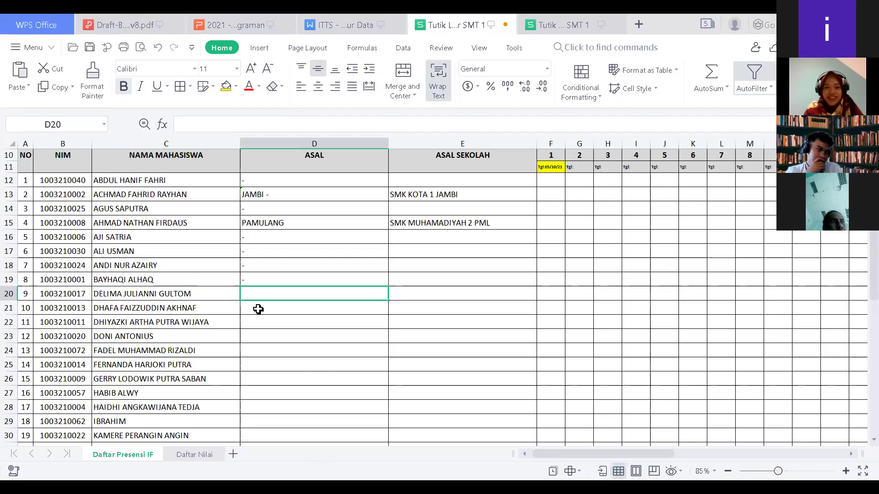
text(-)
key(Return)
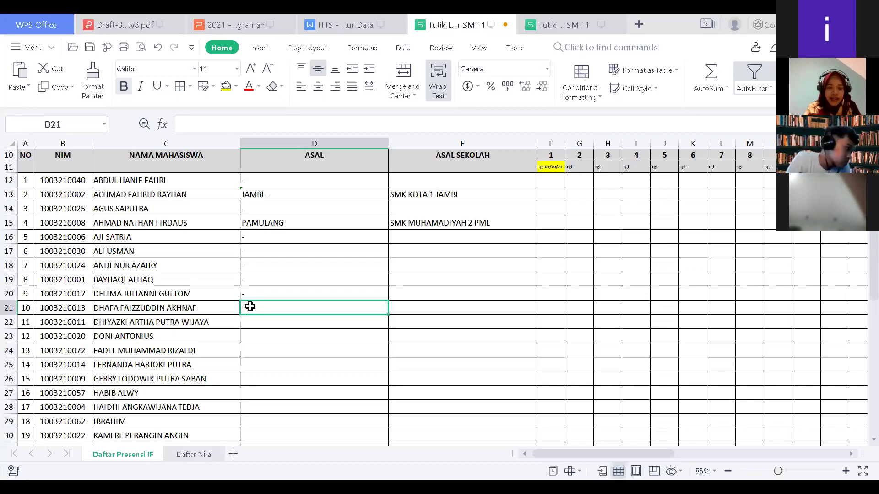
For the student in row 21, enter "MAN 1 TANGSEL" as ASAL SEKOLAH and "SERPONG" as ASAL.
key(Tab)
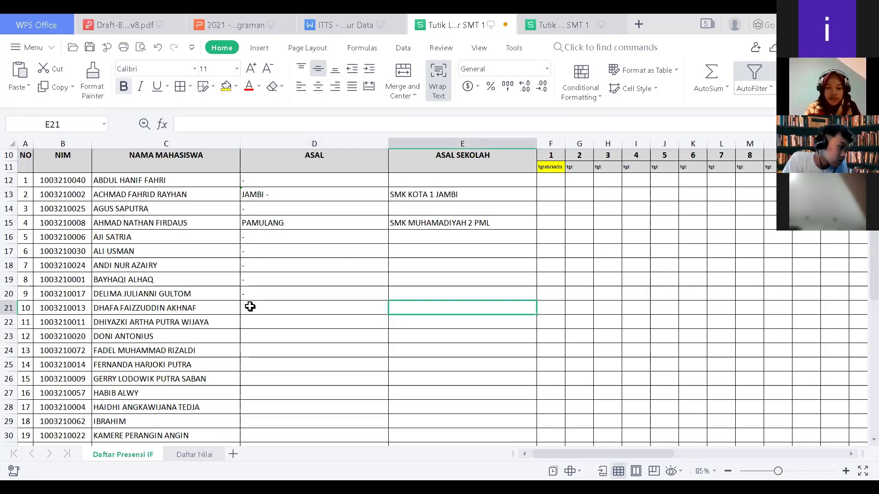
text(MAN 1 TANGS)
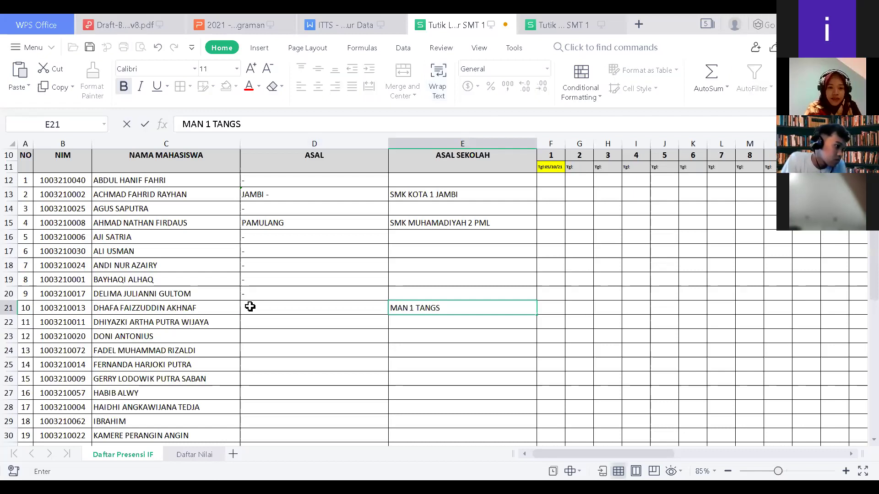
text(EL)
click(250, 307)
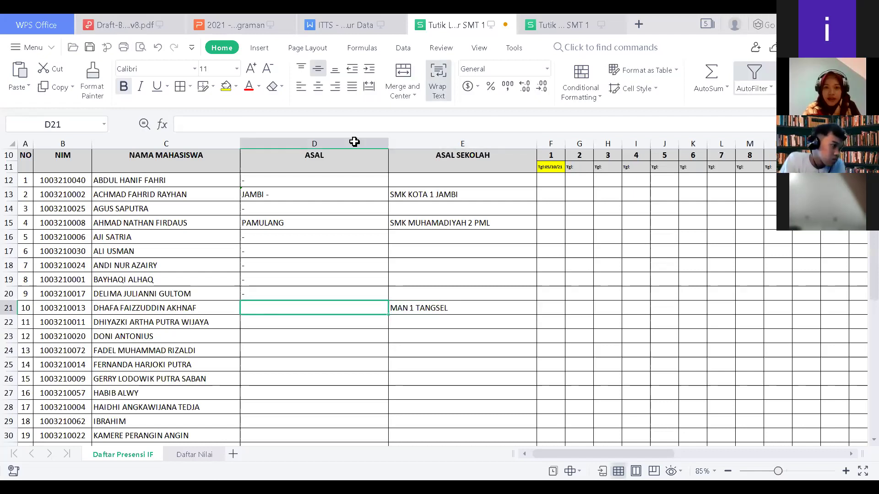
click(280, 322)
click(281, 309)
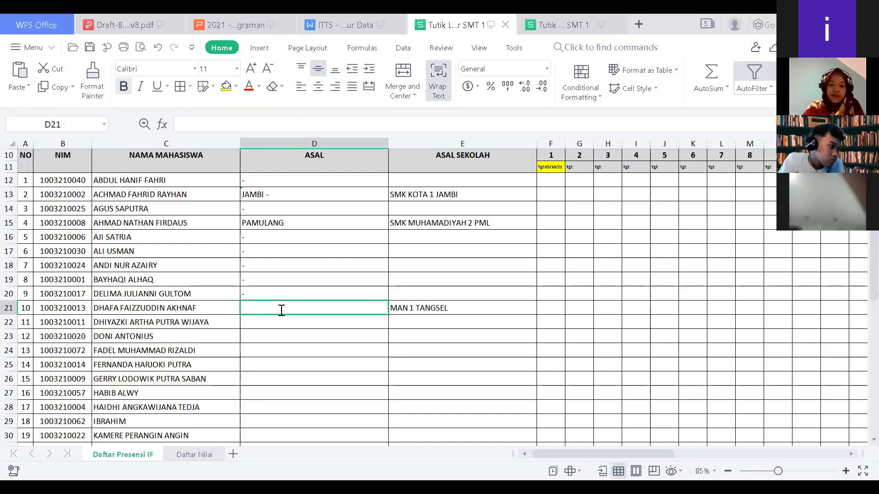
text(SERPONG)
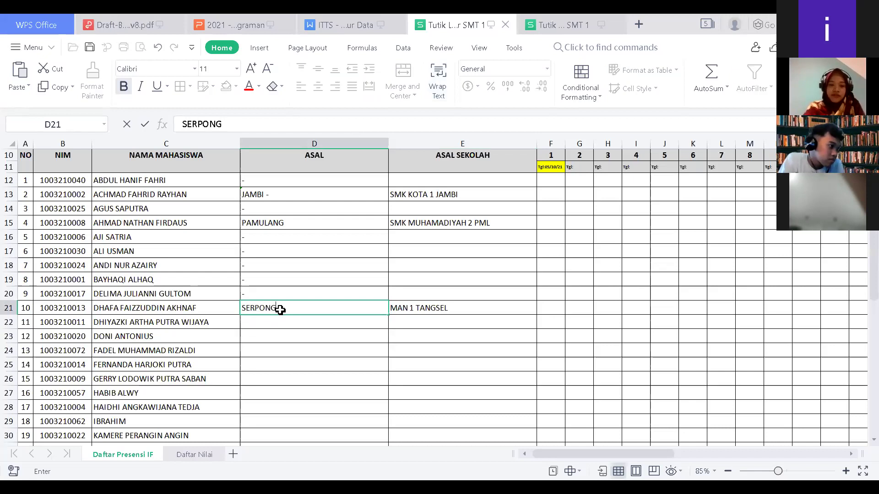
key(Return)
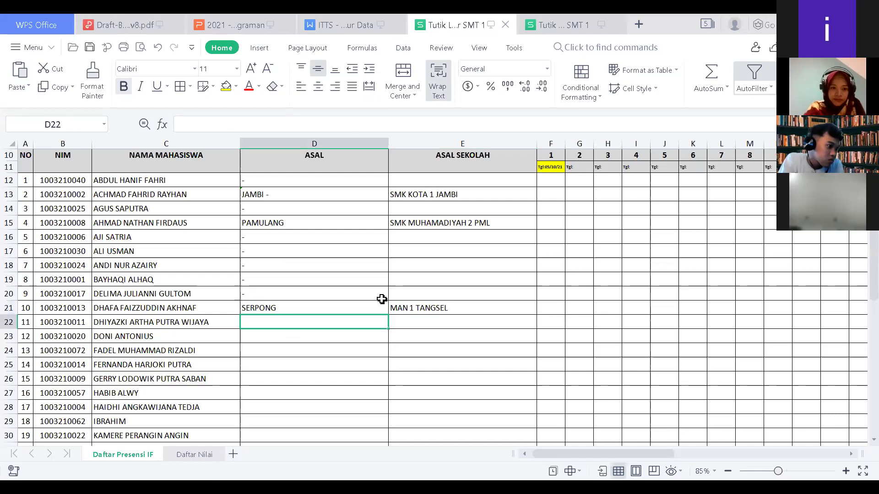
Replace the ASAL SEKOLAH entry in row 15 with "SMA Muhammadiyah 25 Pamulang".
scroll(455, 273, down, 1)
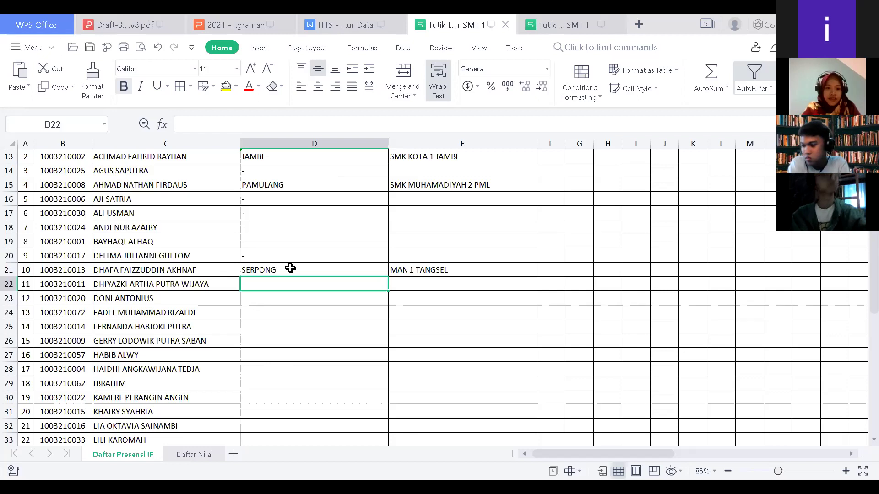
click(413, 190)
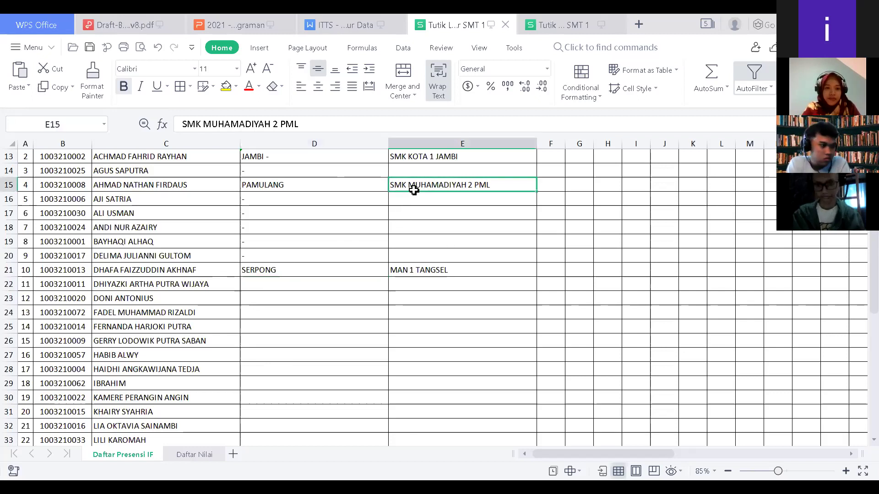
text(SMA Muhammadiyah 25 Pamulang)
click(404, 215)
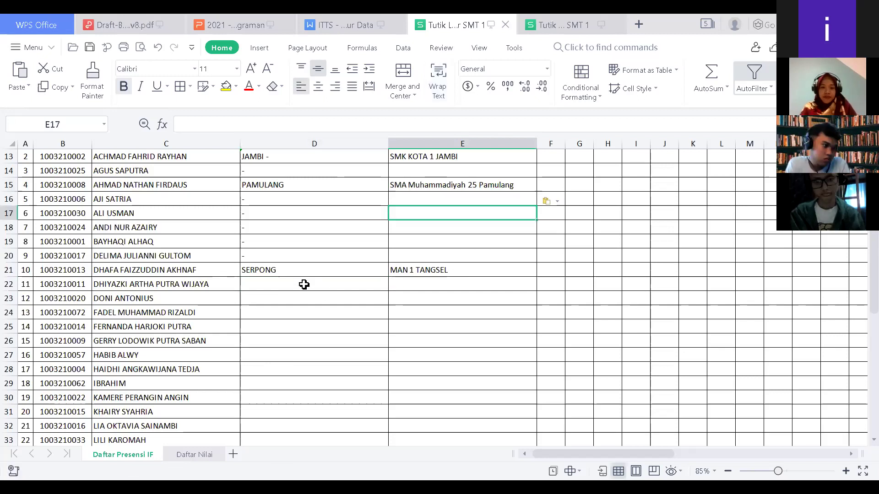
Enter "-" in the ASAL column for the student in row 22 and save the workbook.
click(300, 285)
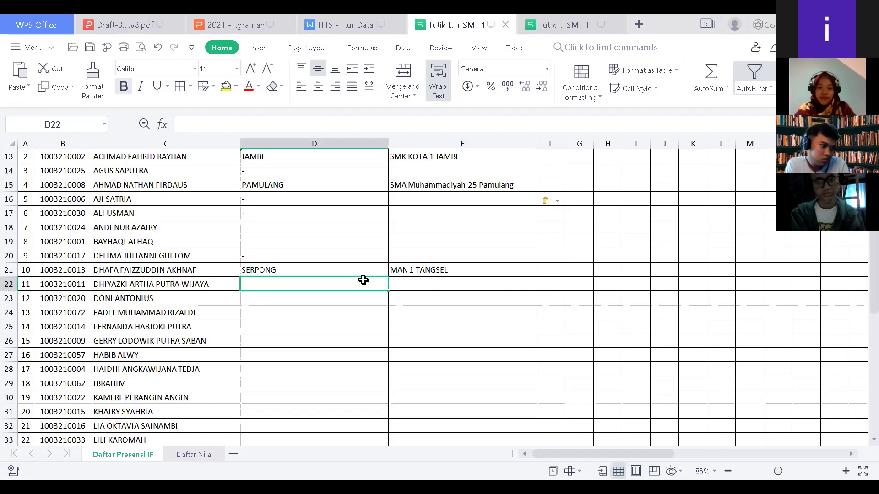
text(-)
key(Return)
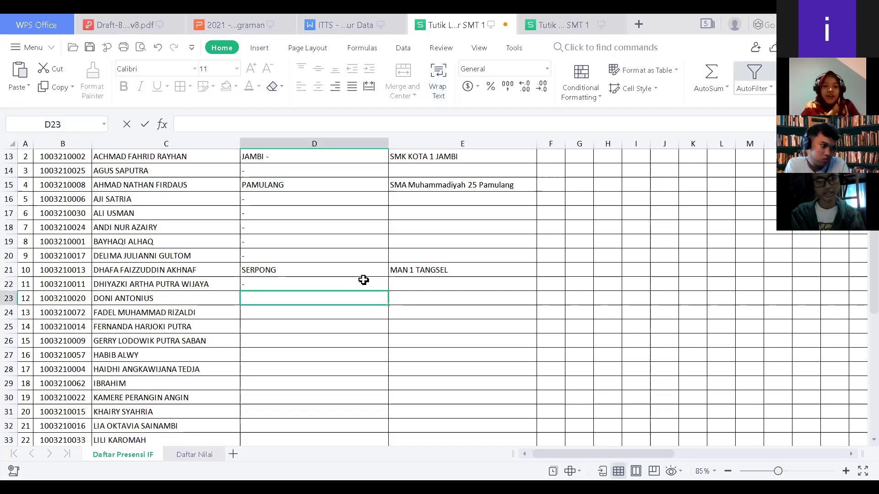
key(ctrl+s)
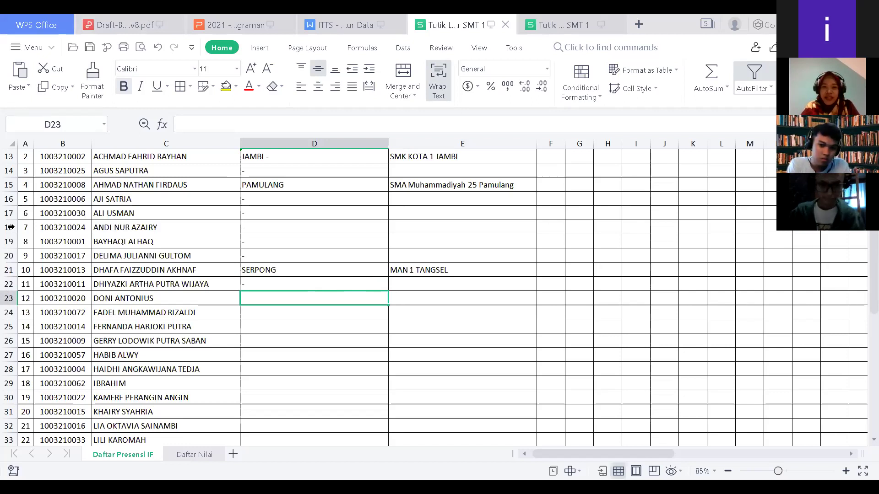
Replace the ASAL entry of the student in row 22 with "SMK PUSTEK".
click(278, 286)
text(SMK PUSTEK)
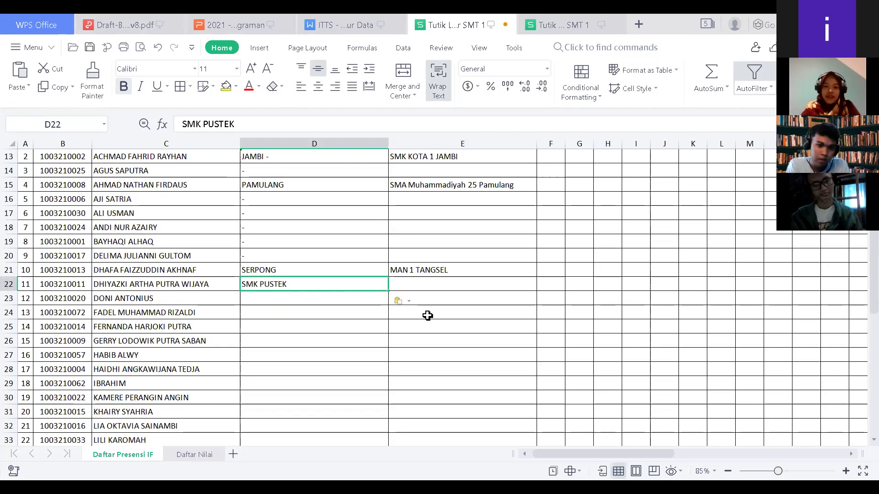
key(Right)
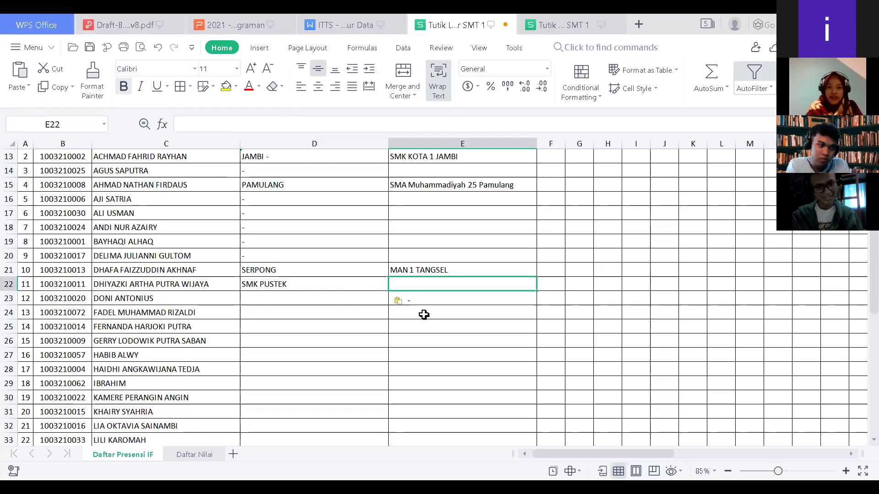
For the student in row 22, move "SMK PUSTEK" to the ASAL SEKOLAH column and enter "BSD" as ASAL.
key(ctrl+z)
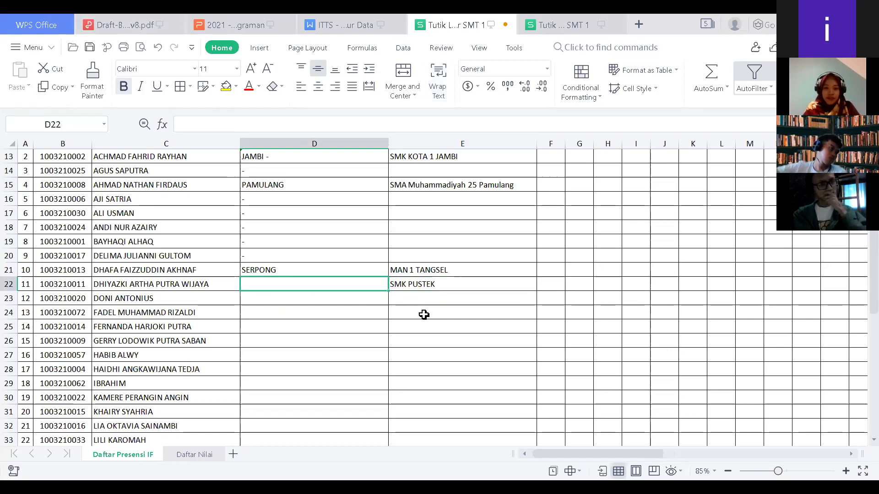
text(BSD)
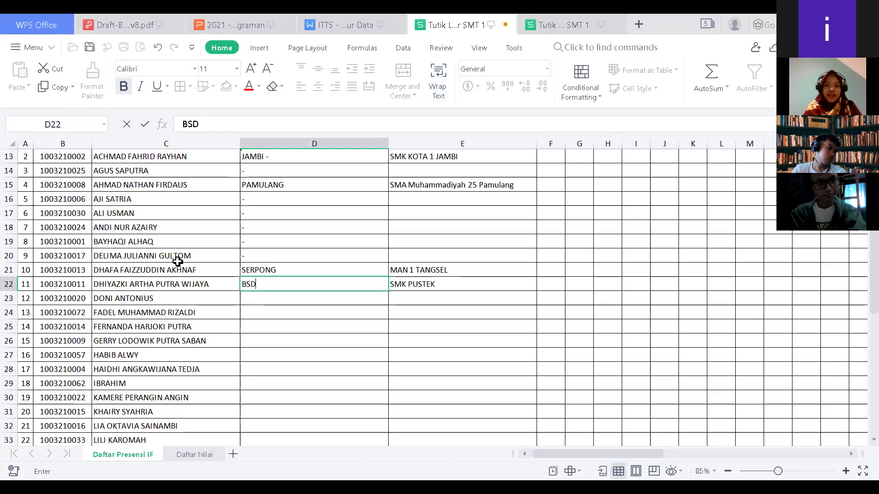
key(Return)
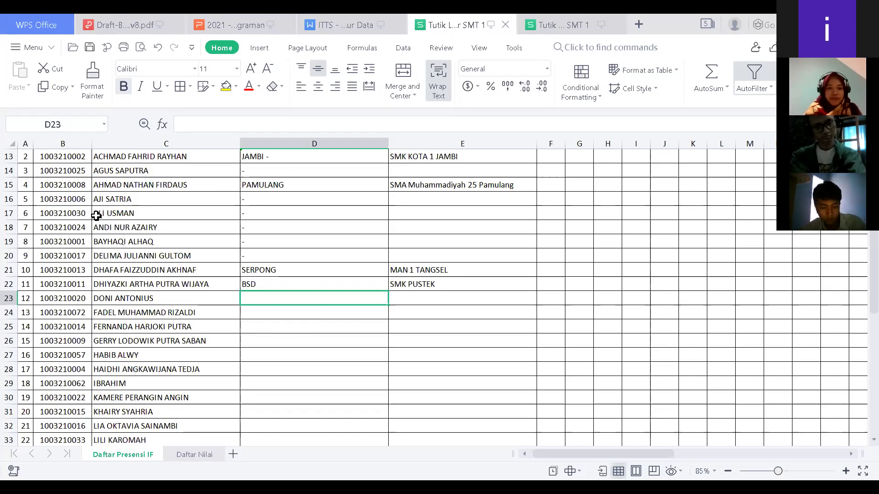
Enter "BANDUNG - RANCAEKEK" in the ASAL column for the student in row 23.
key(Left)
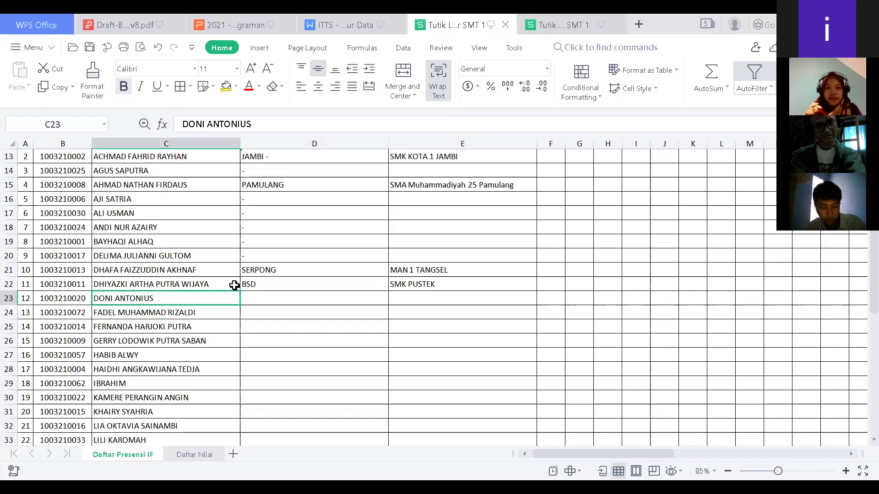
key(Right)
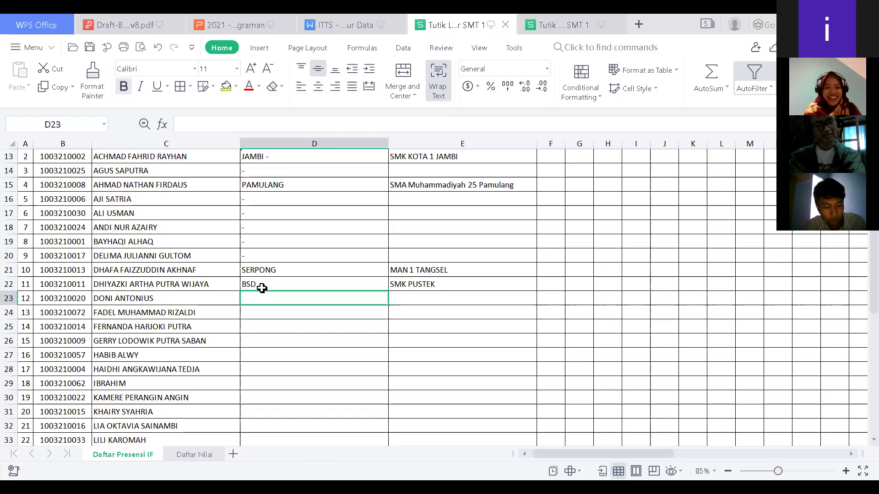
text(BANDUNG)
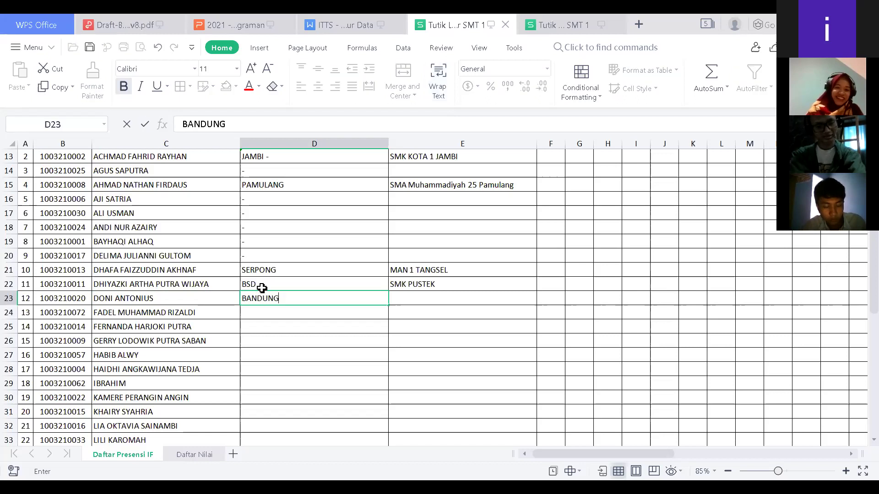
key(Tab)
key(Left)
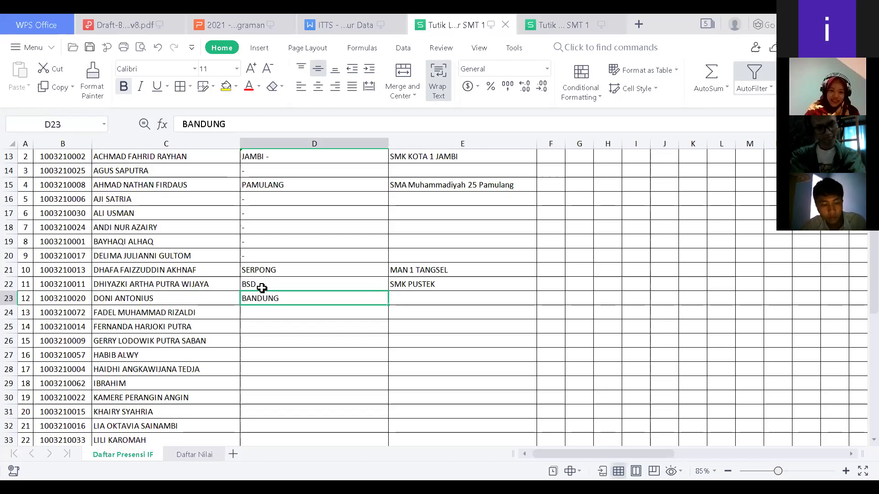
key(F2)
text(-)
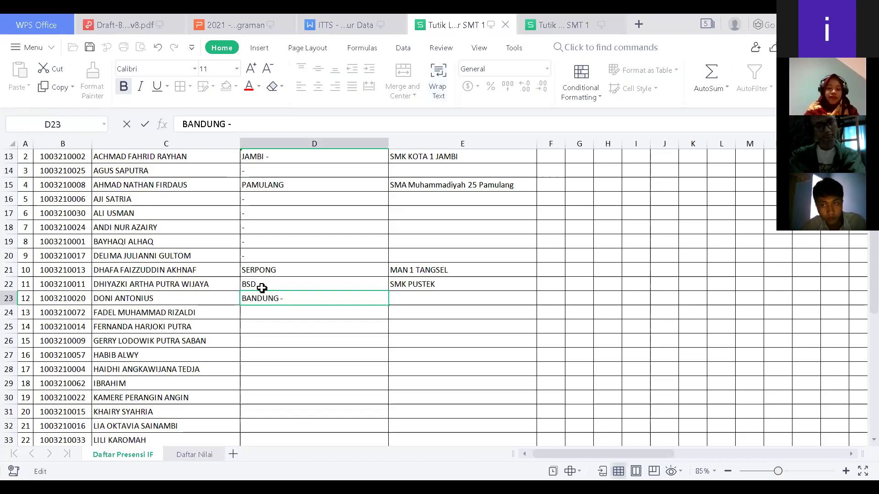
text( RANCAEKEK)
key(Tab)
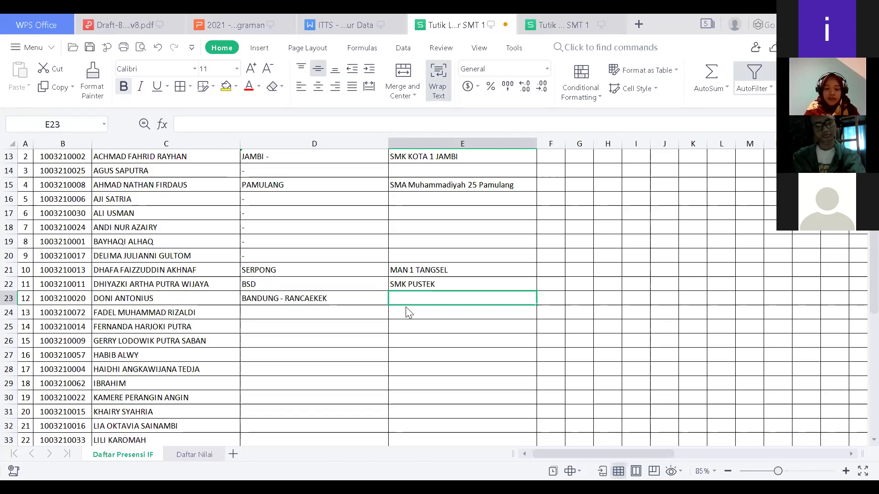
Enter "POLITEKNIK - SPD" in the ASAL SEKOLAH column for the student in row 23.
text(POLITE)
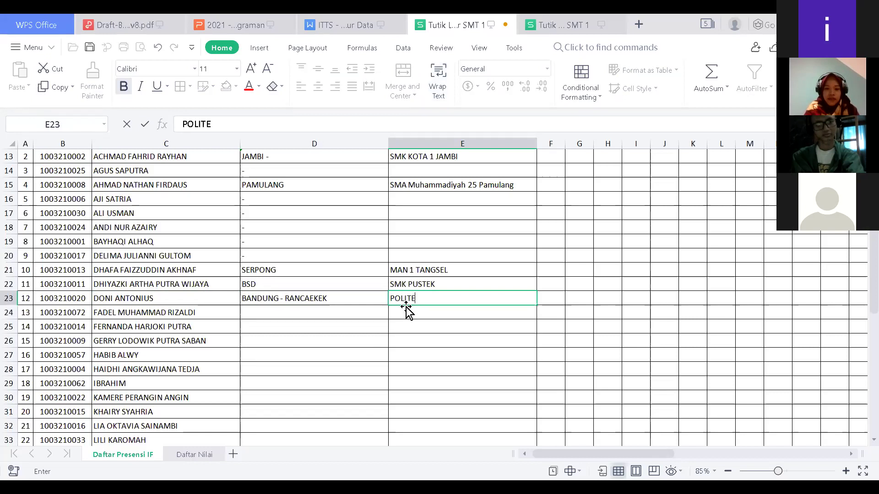
text(KT)
key(BackSpace)
text(NIK )
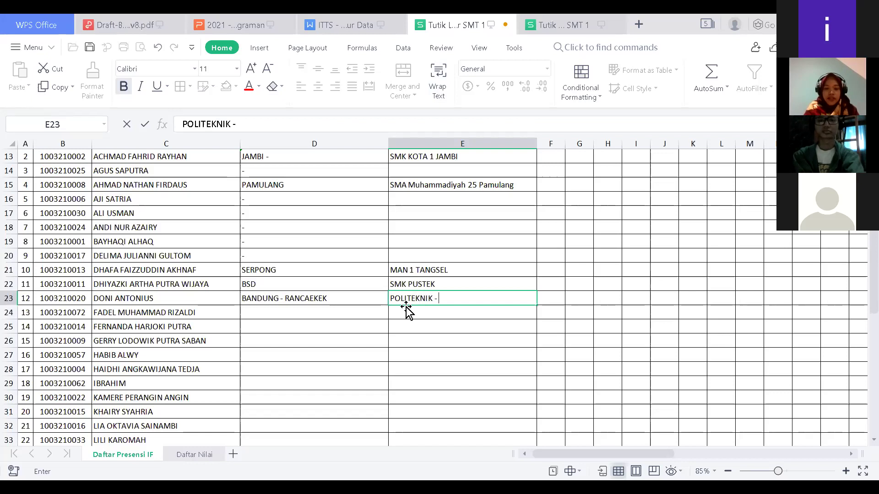
text(- SPD)
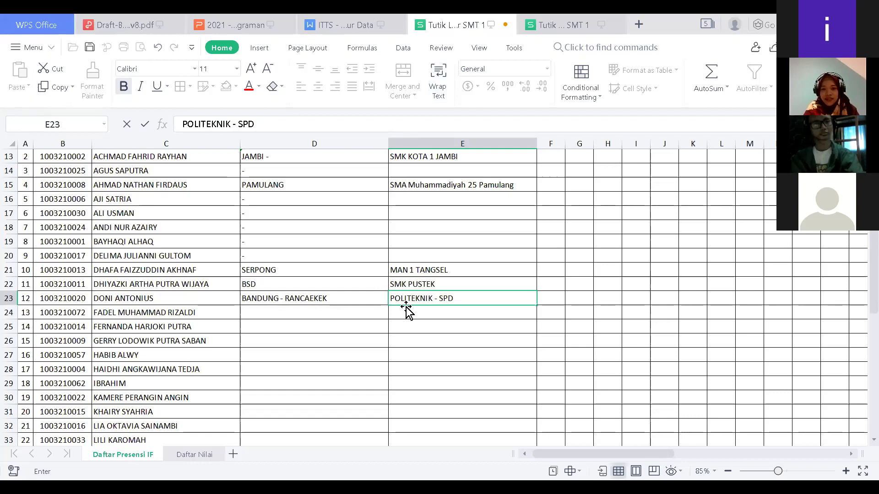
key(Left)
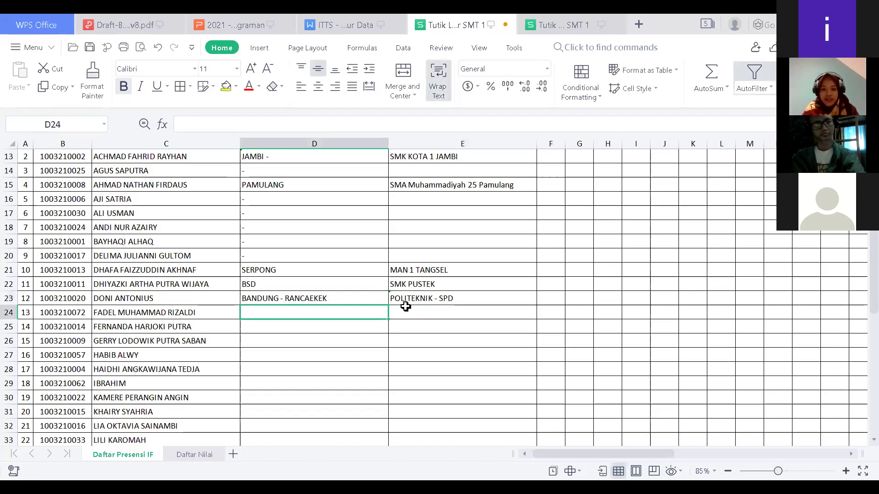
Append "S1" to the ASAL SEKOLAH entry in row 23 and save the workbook.
key(Right)
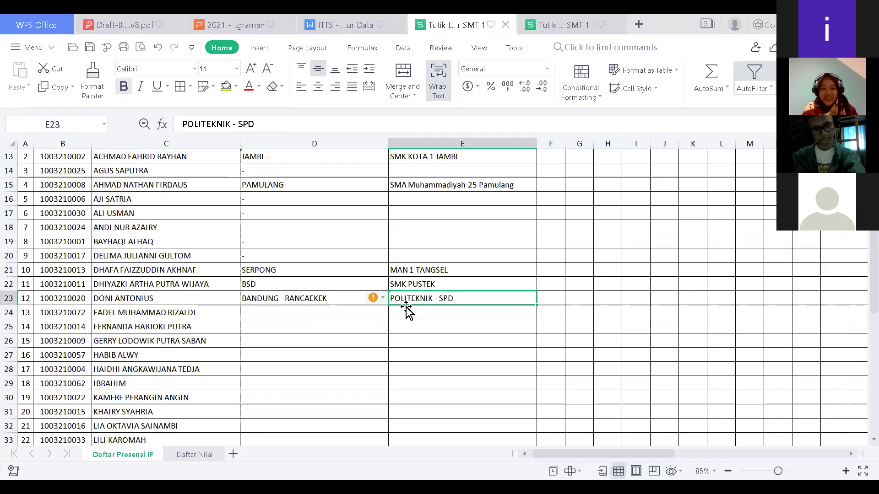
double_click(407, 304)
text(S1)
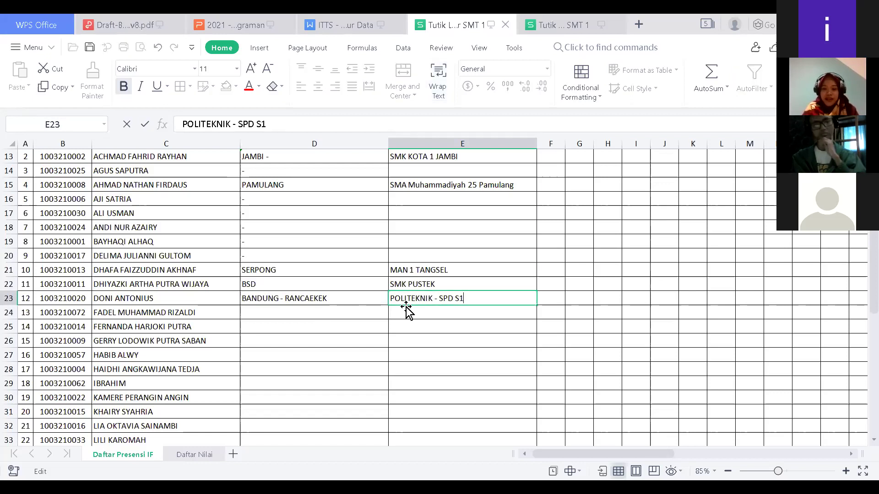
key(Return)
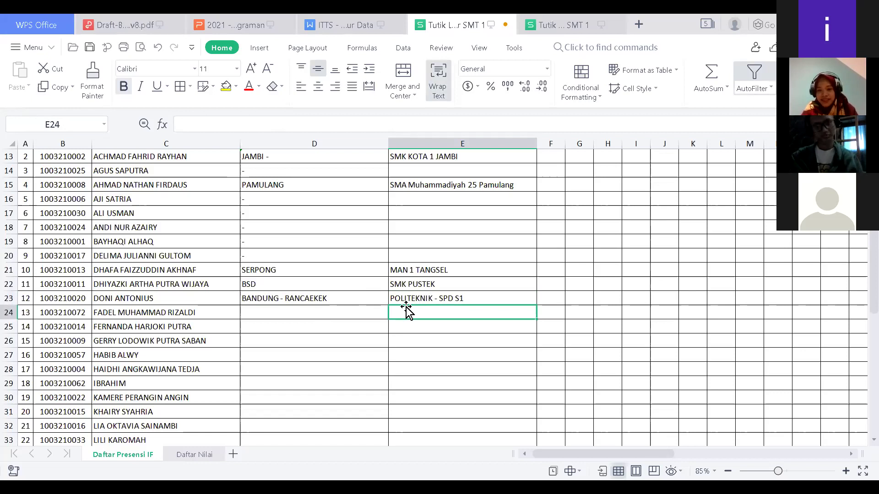
key(ctrl+s)
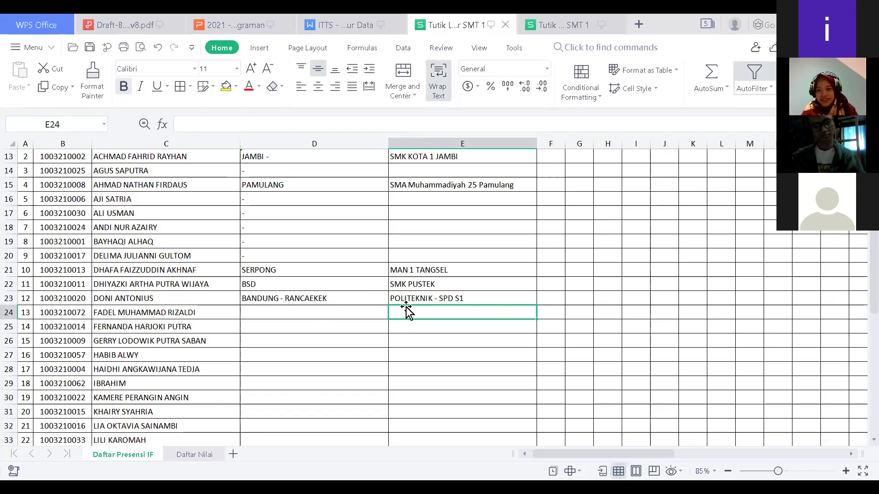
Enter "PAMULANG" in the ASAL column for the student in row 24.
key(Up)
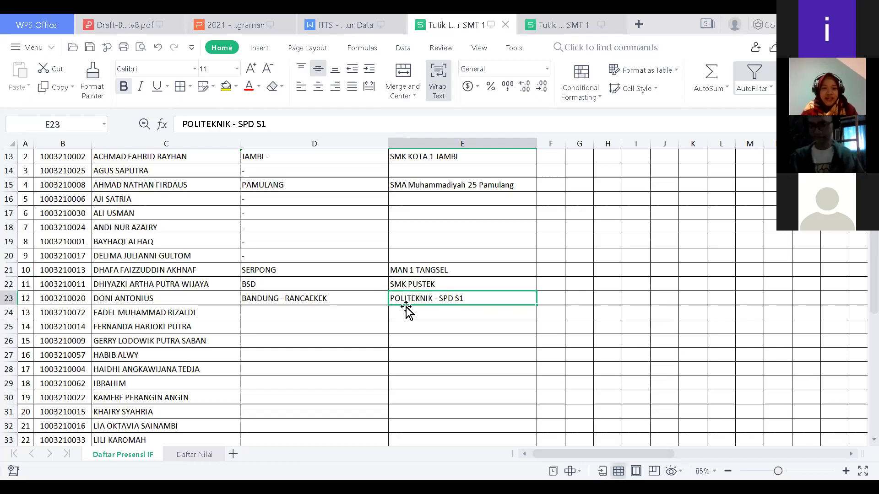
click(407, 311)
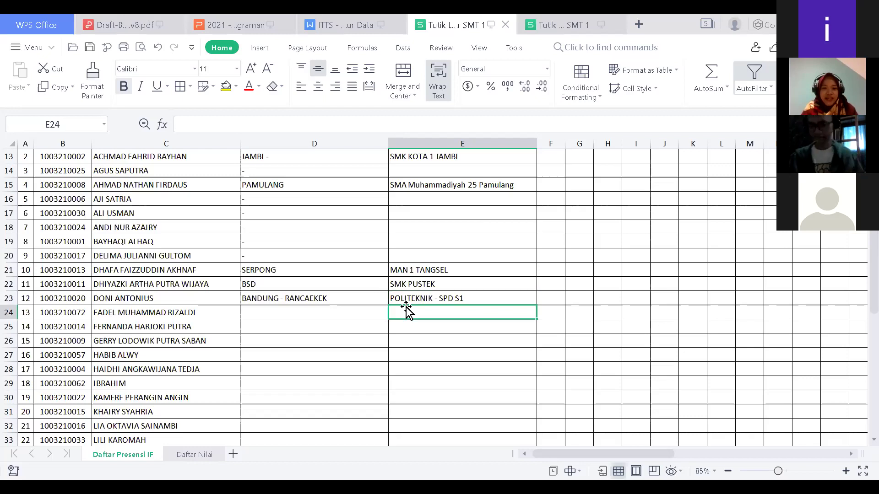
key(Left)
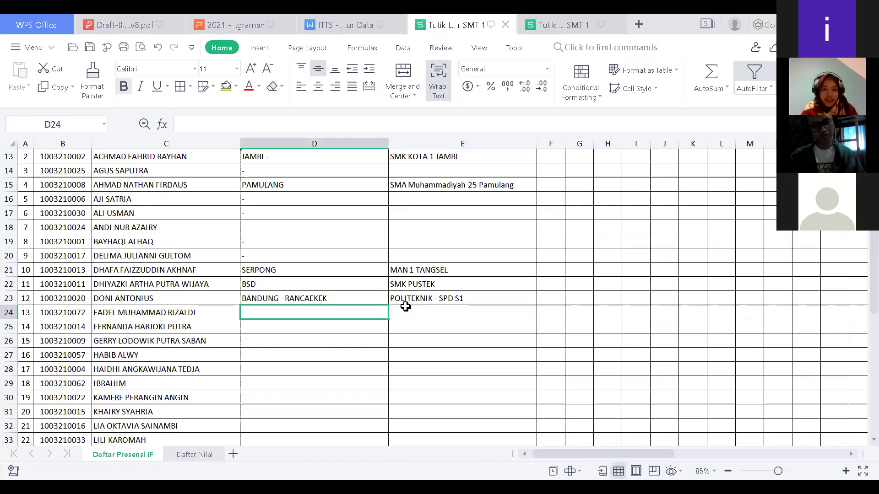
key(Left)
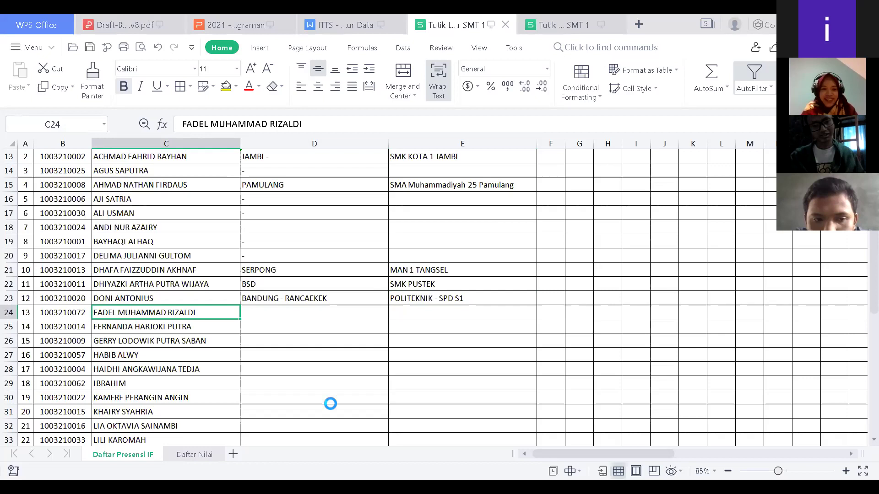
click(278, 315)
text(PAMULANG)
key(Tab)
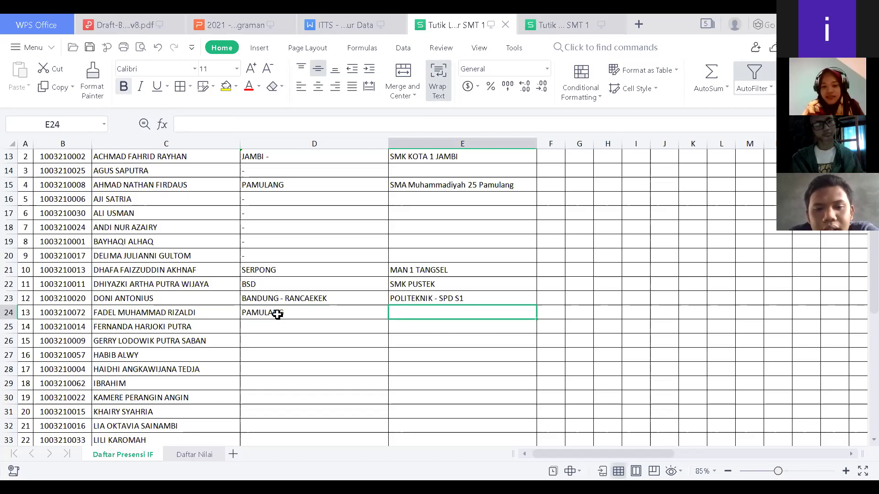
Enter "SMKN 1 TANGSEL" as ASAL SEKOLAH for the student in row 24 and save the workbook.
text(SMKN 1 TANGSE)
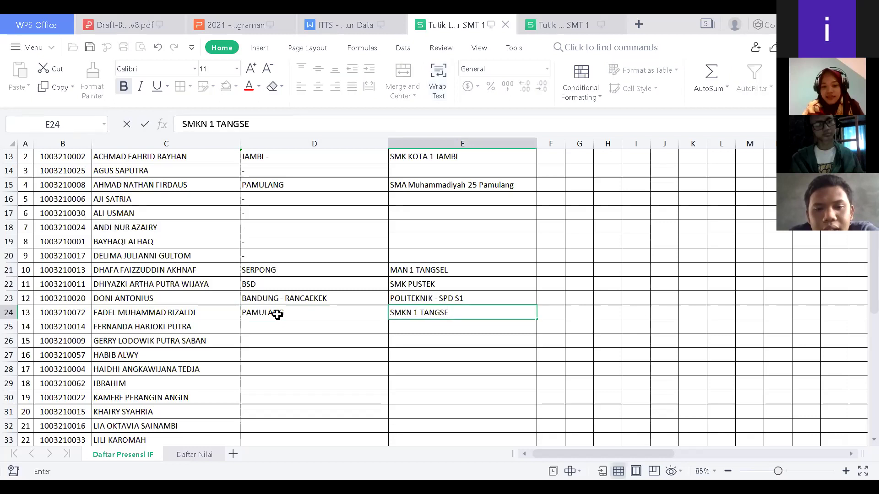
text(L)
key(Return)
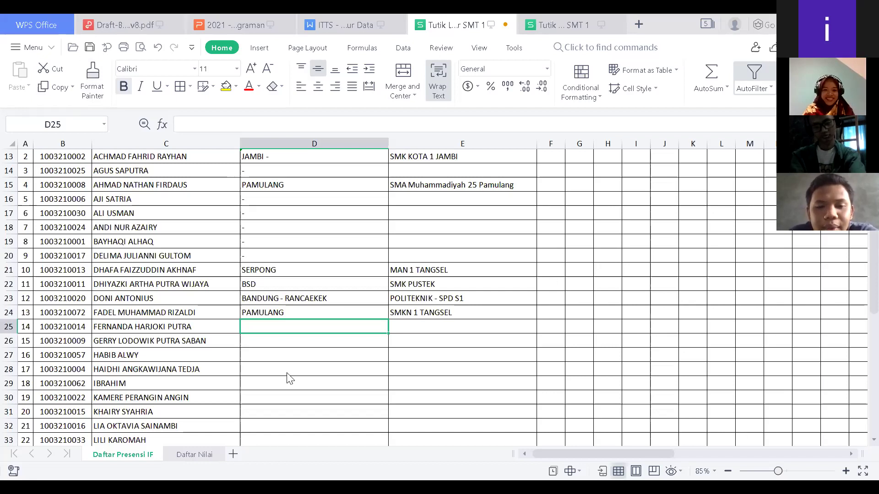
click(271, 311)
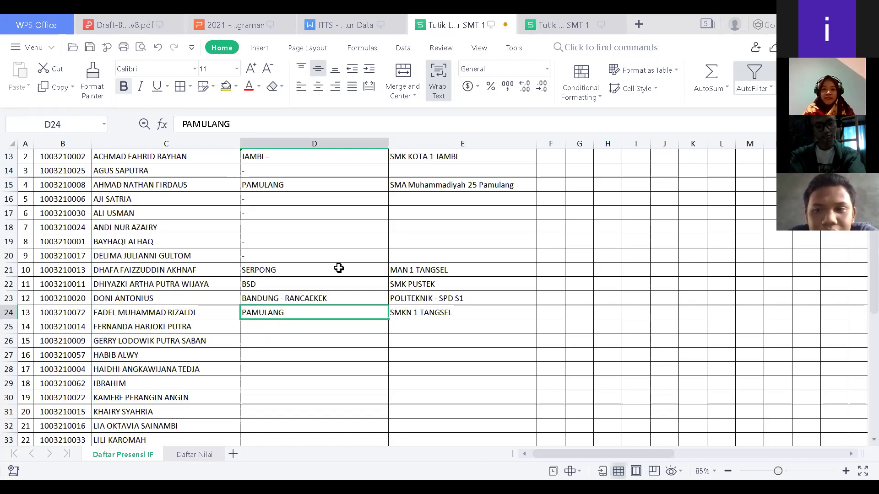
key(ctrl+s)
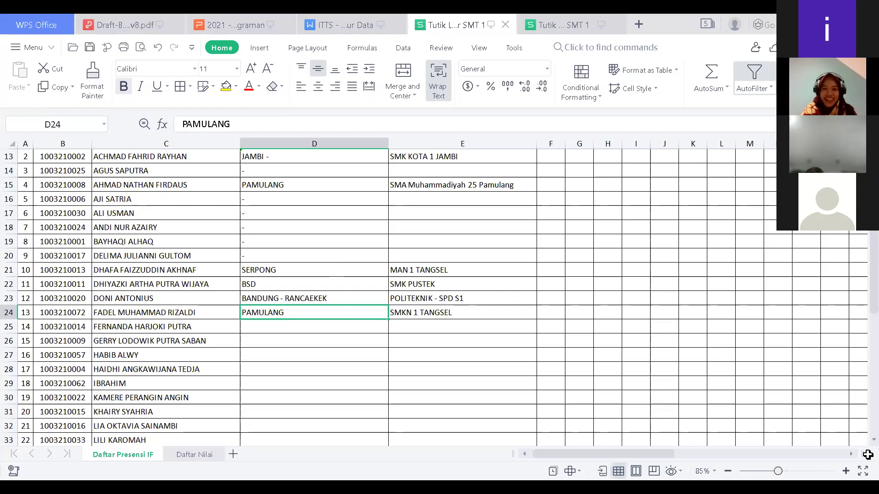
Enter "BANDAR LAMPUNG" in the ASAL column for the student in row 25.
click(250, 331)
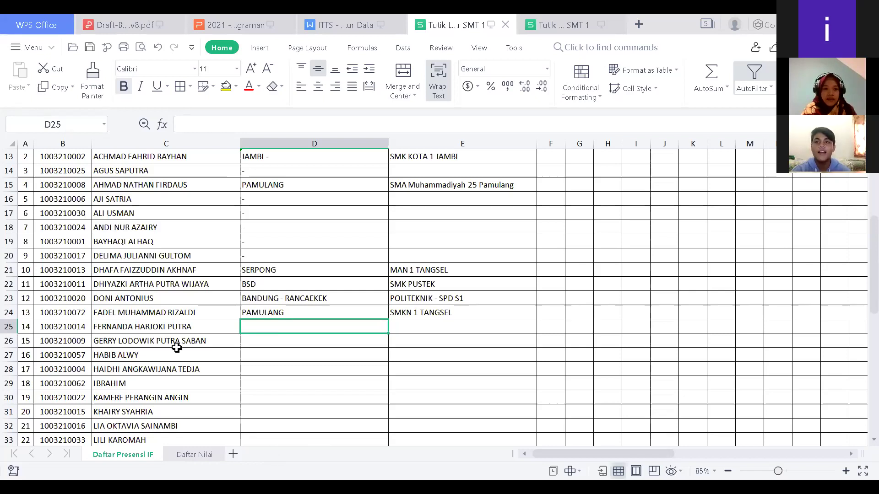
key(Left)
scroll(176, 348, down, 1)
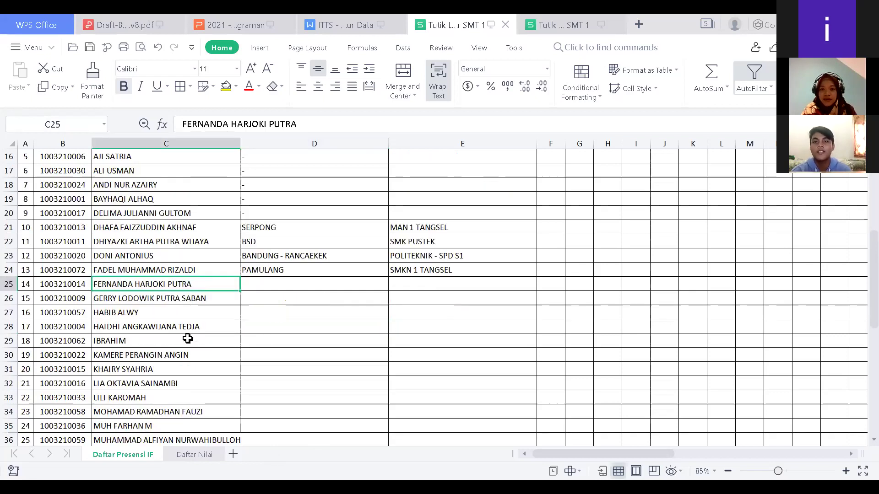
scroll(188, 338, down, 2)
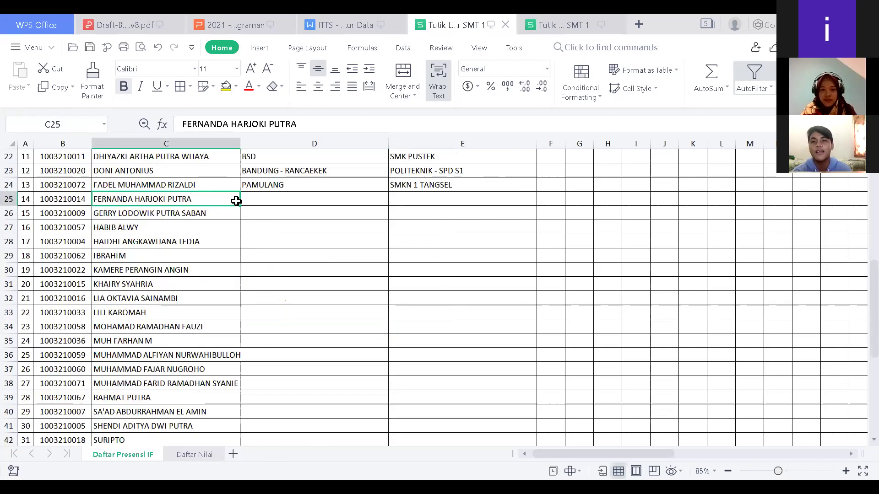
click(248, 197)
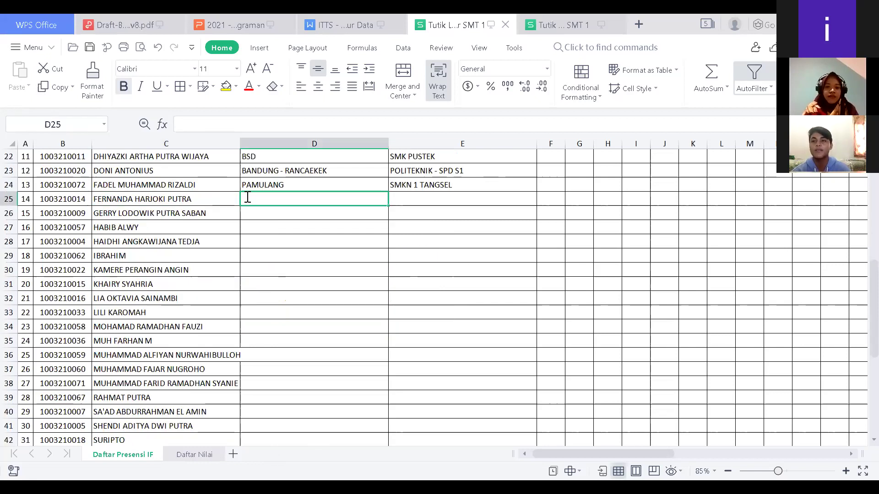
text(BANDAR LA,U)
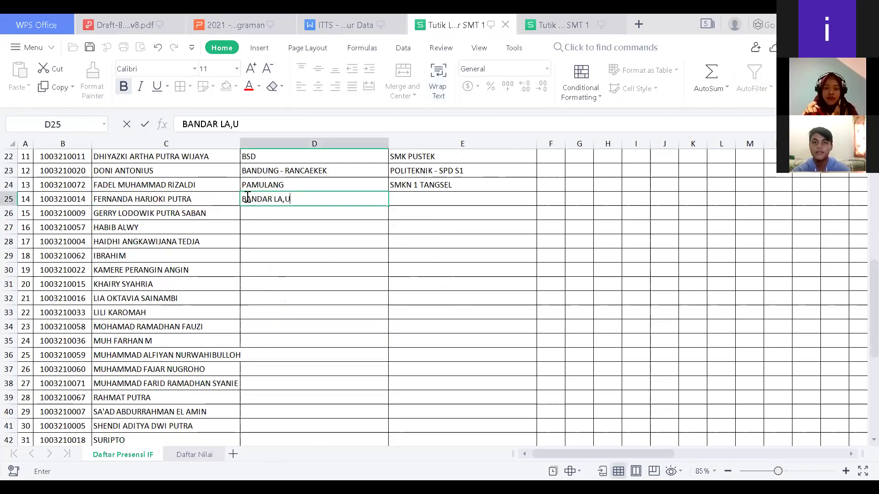
click(244, 128)
key(BackSpace)
key(BackSpace)
text(MPUN)
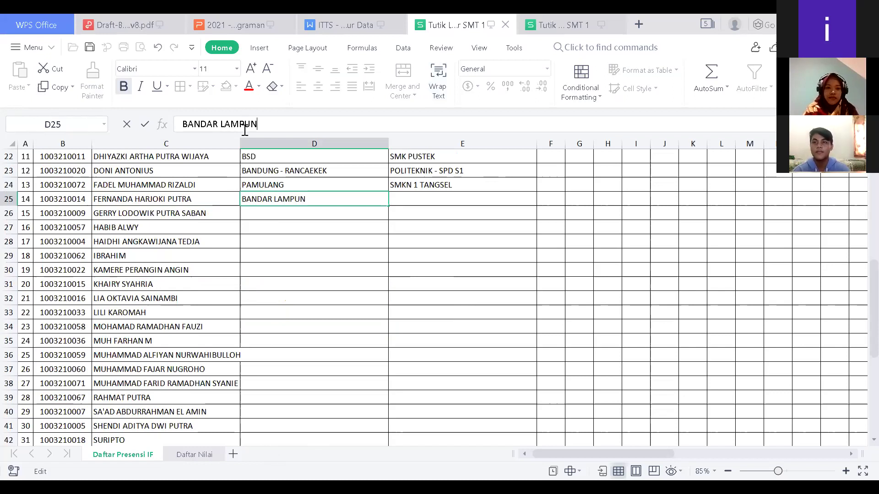
text(G)
key(Tab)
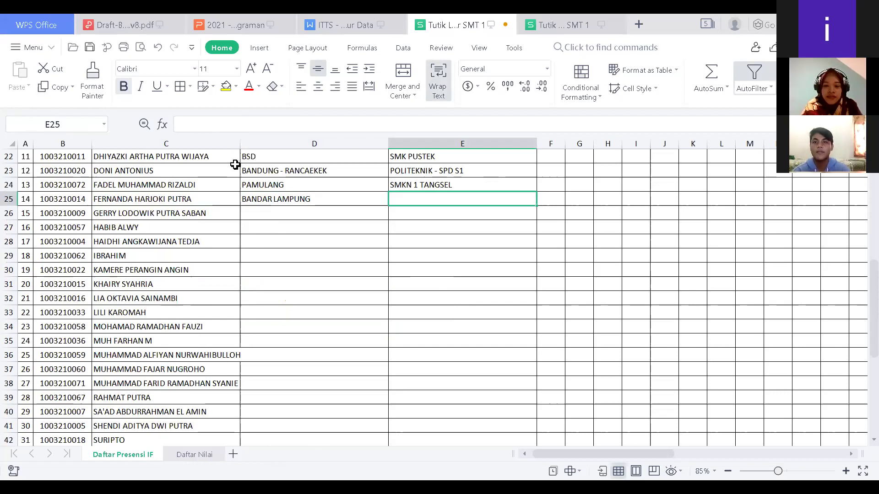
Enter "SMK GADJAH MADA BDR LMP" as ASAL SEKOLAH for the student in row 25.
text(SMK)
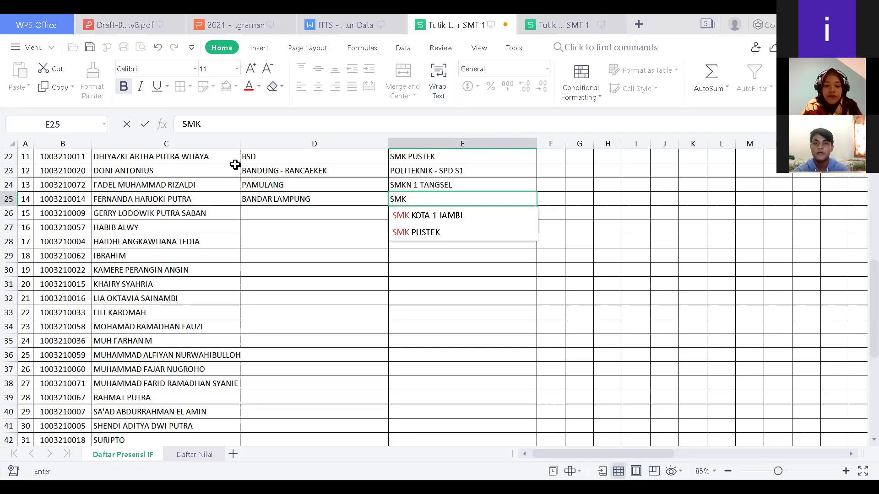
text(GADJAH MADA BDR LM)
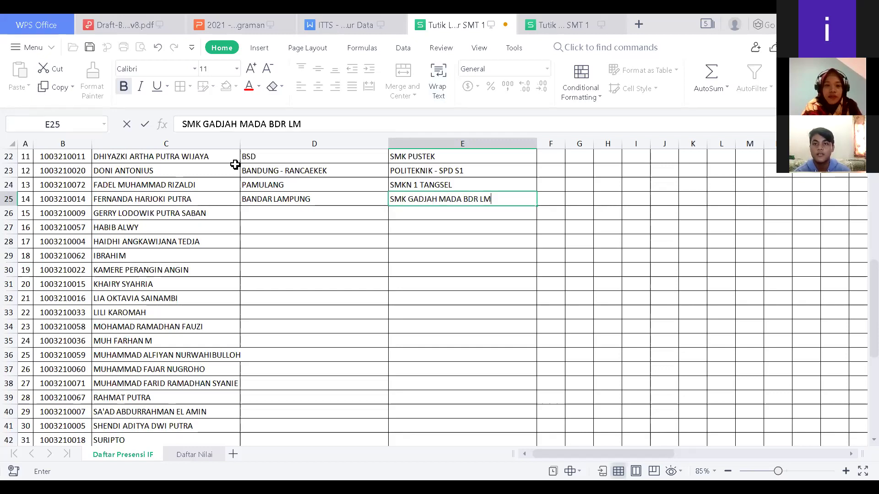
text(P)
key(Return)
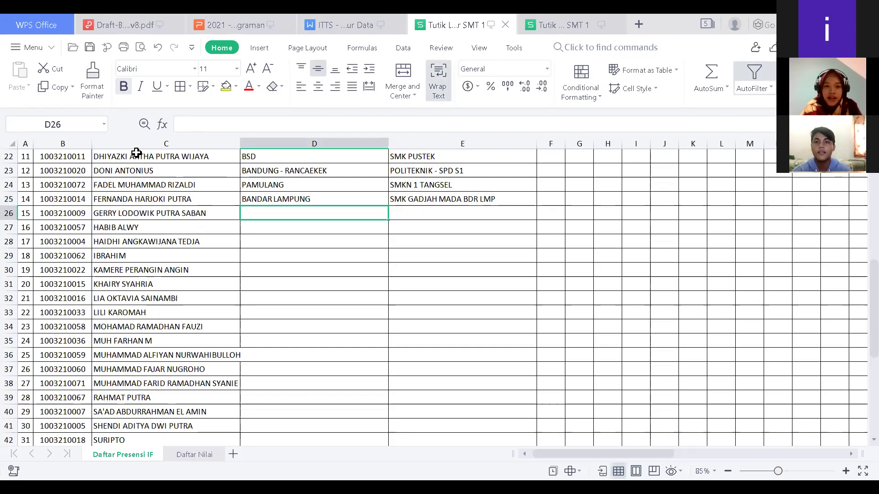
Append "- LISTRIK" to the ASAL SEKOLAH entry in row 24.
key(Up)
key(Up)
key(Right)
click(332, 129)
text(- LISTRIK)
key(Return)
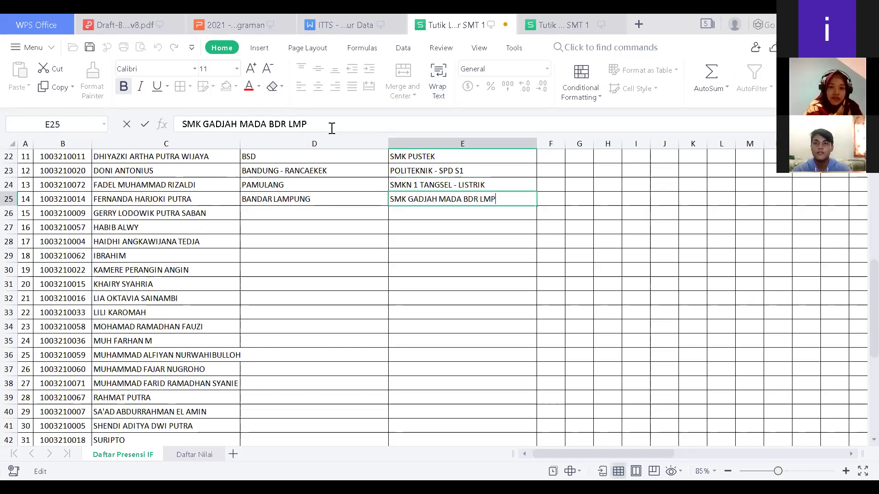
Append "- TKJ" to the ASAL SEKOLAH entry in row 25.
key(F2)
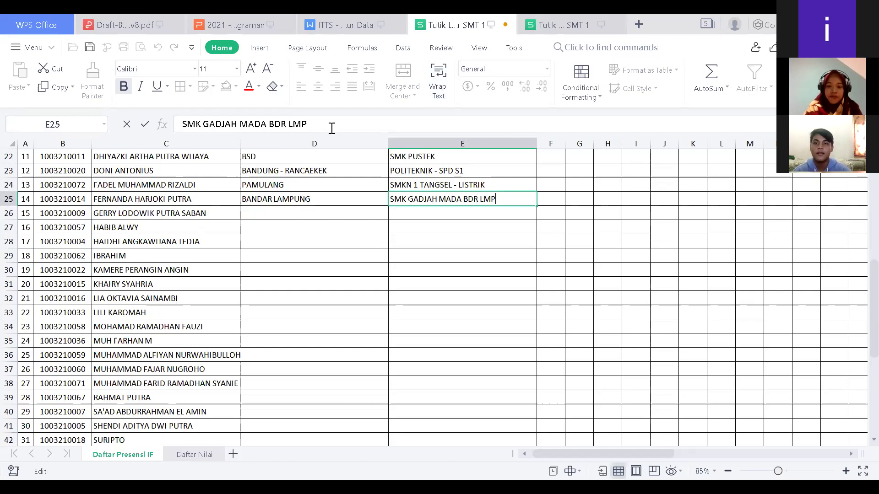
text(- TKJ)
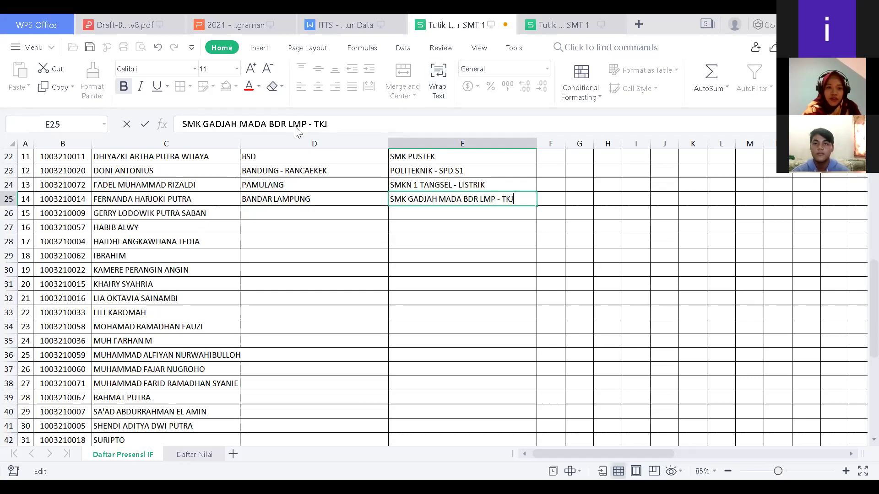
click(453, 213)
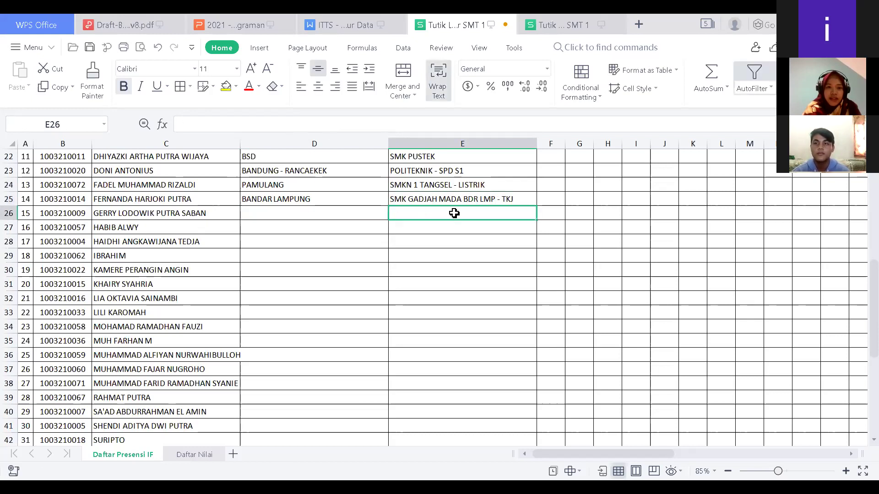
Append "- TKJ" to the "SMK KOTA 1 JAMBI" entry in the ASAL SEKOLAH column, row 13.
scroll(454, 212, up, 4)
click(463, 194)
click(320, 125)
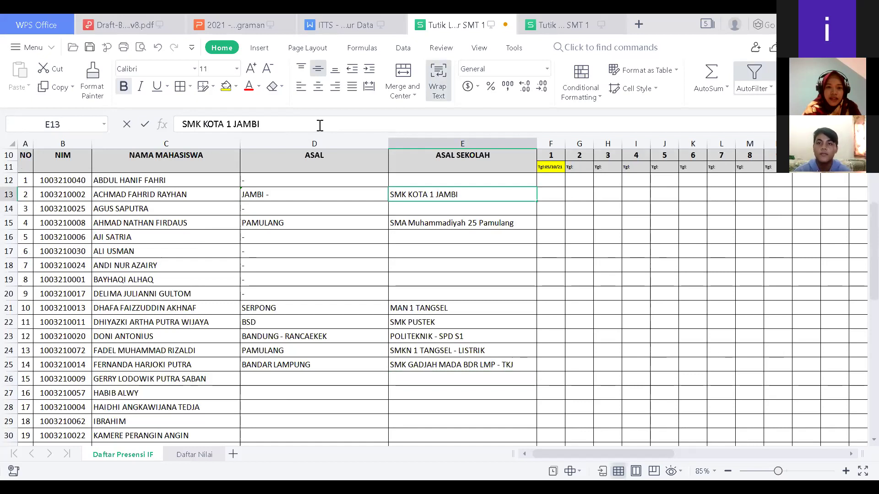
text(-)
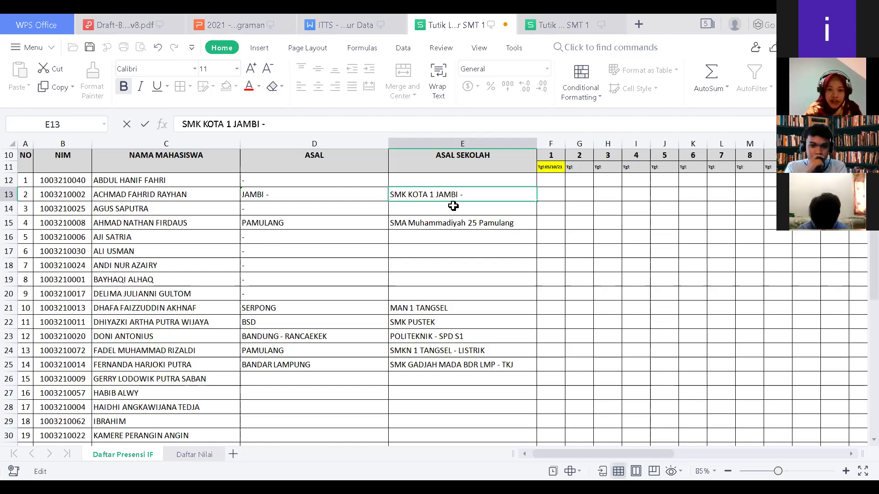
text(TKJ)
key(Return)
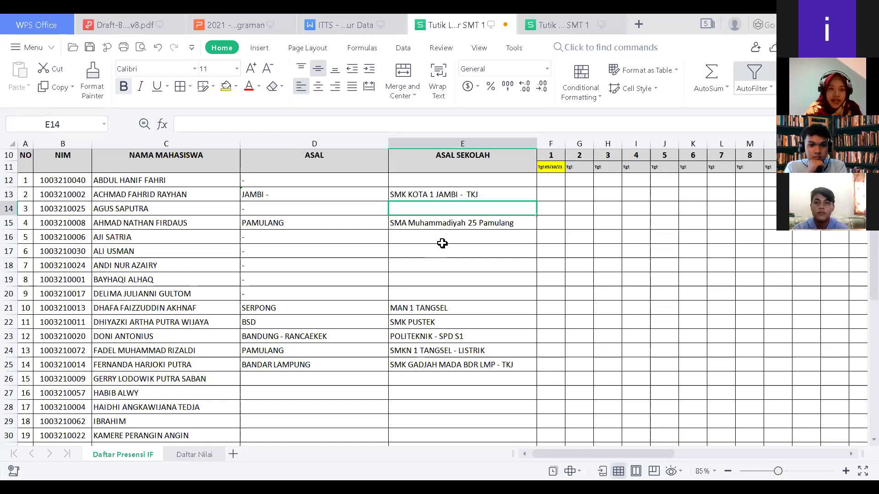
scroll(442, 243, down, 2)
click(442, 243)
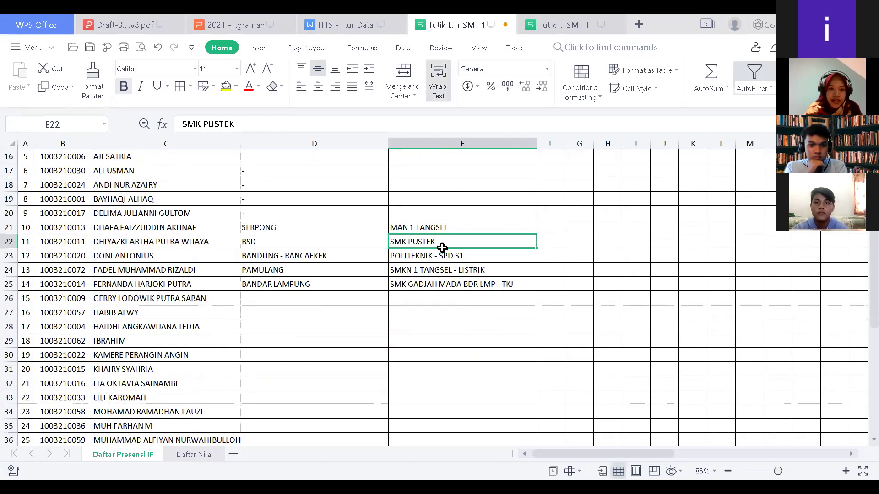
click(257, 124)
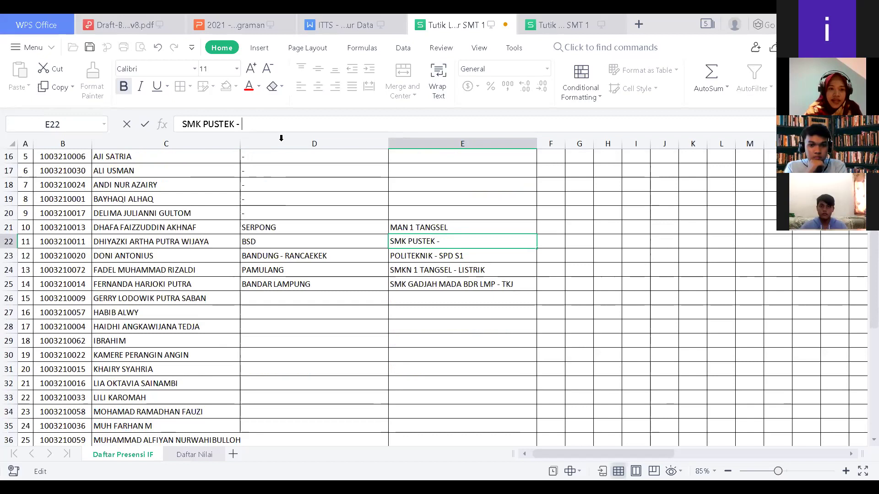
key(Escape)
click(314, 298)
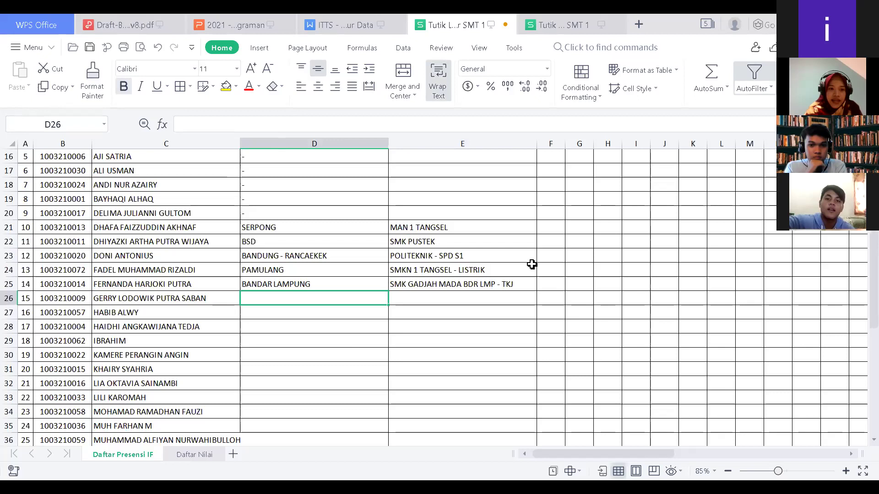
Append "- multimedia" to the "SMK PUSTEK" entry in the ASAL SEKOLAH column, row 22.
click(119, 240)
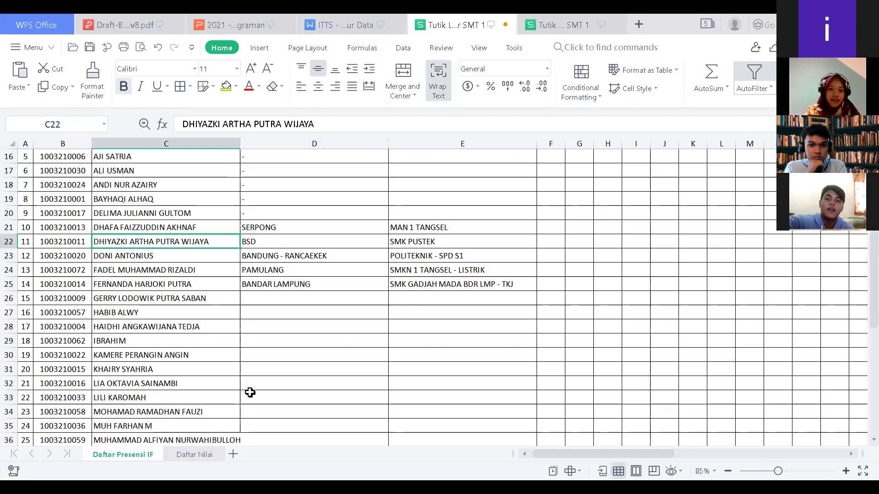
click(264, 289)
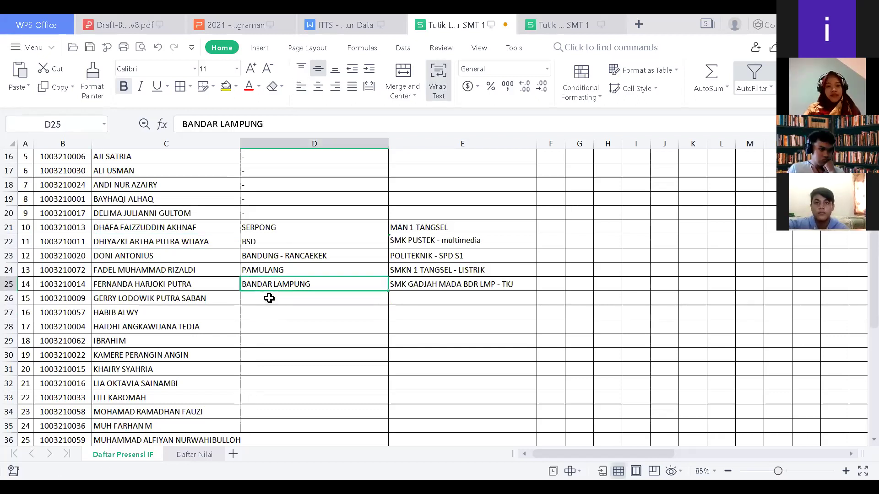
Enter "SMK LINK AND MATCH - MULTIMEDIA" as ASAL SEKOLAH for the student in row 26.
click(270, 298)
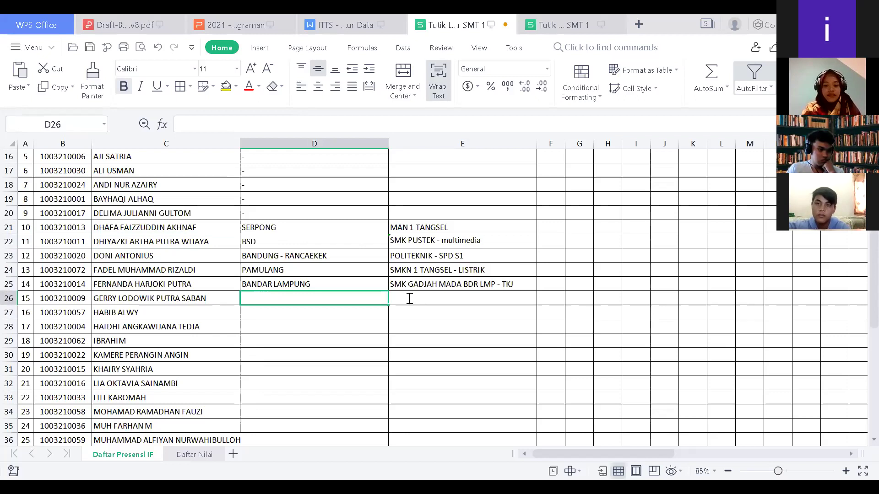
click(409, 298)
text(SMK L)
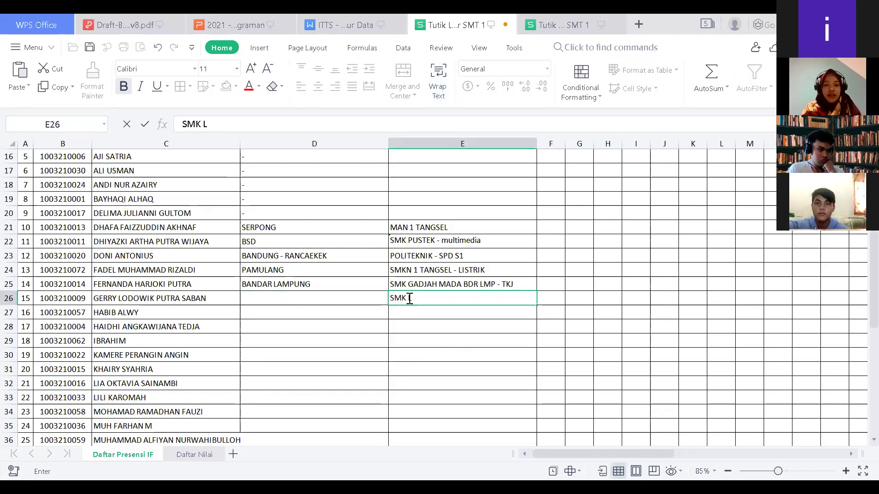
text(INK)
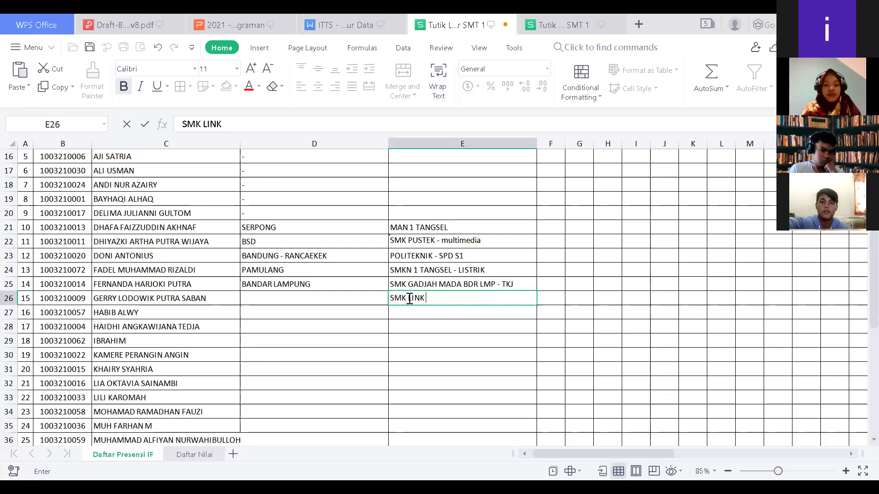
text(AND MAR)
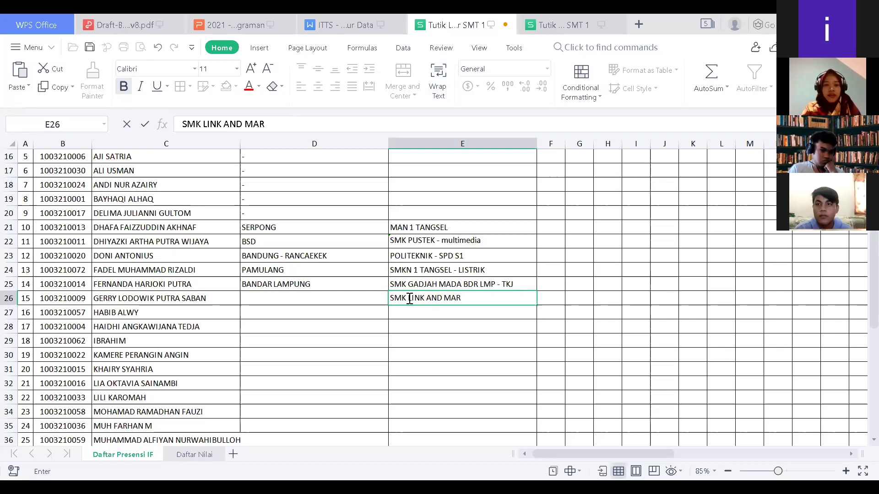
key(BackSpace)
text(TC)
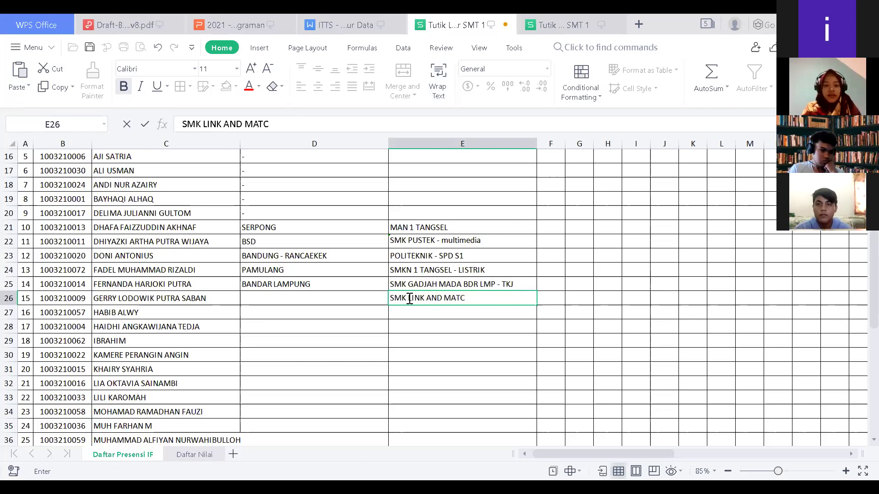
text(H )
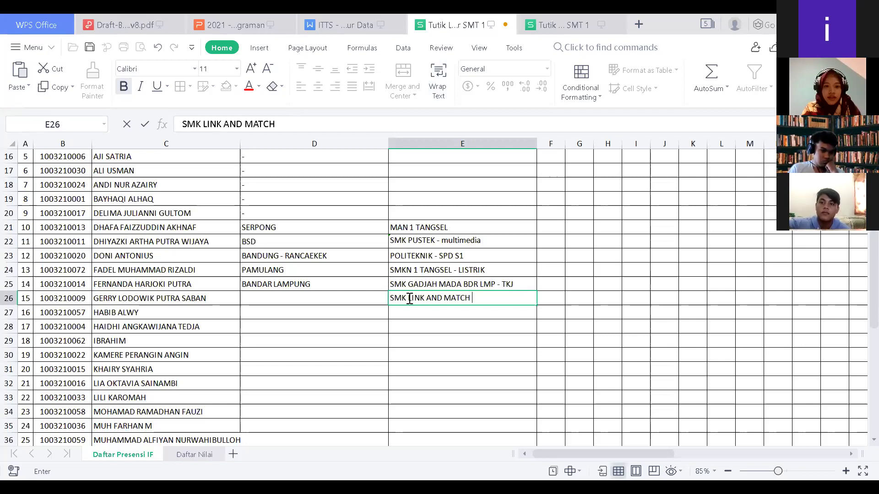
text(- )
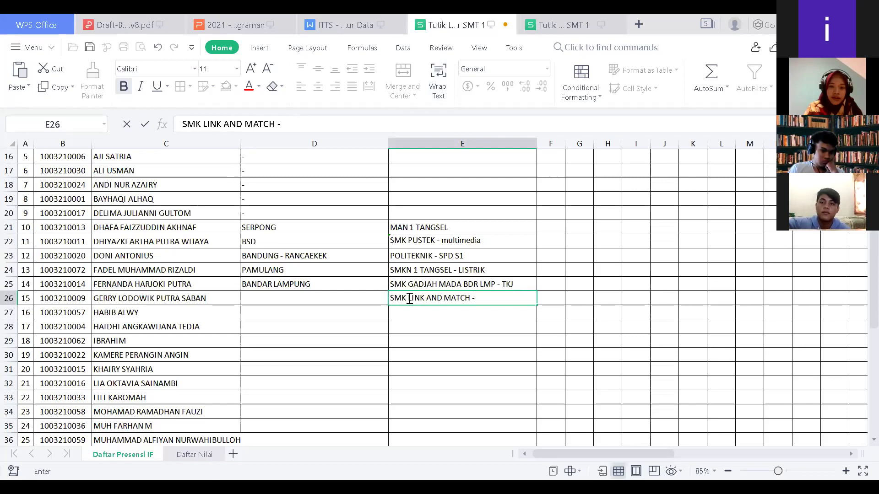
text(MULTIMEDIA)
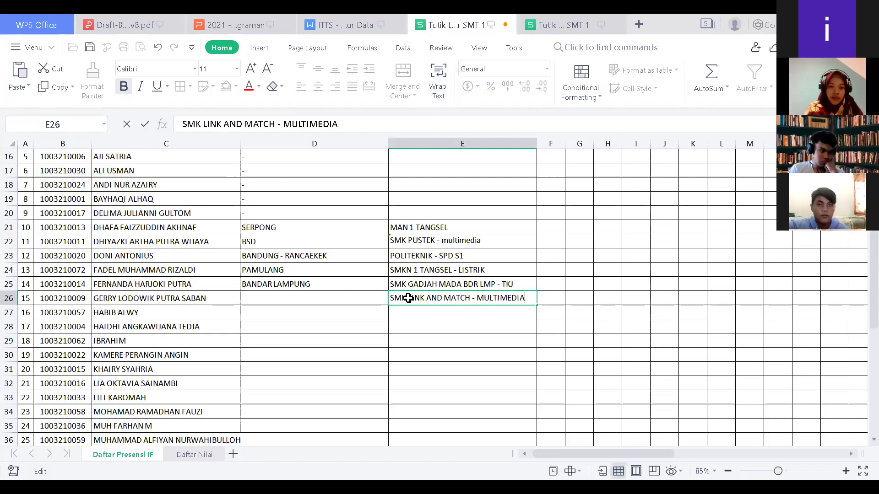
Enter "SAWANGAN DEPOK" in the ASAL column for row 26 and "-" for row 27.
key(Left)
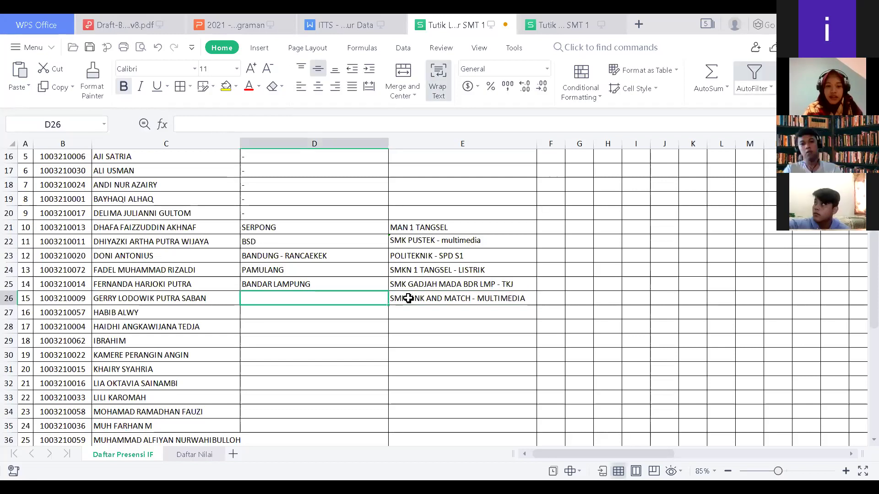
text(S)
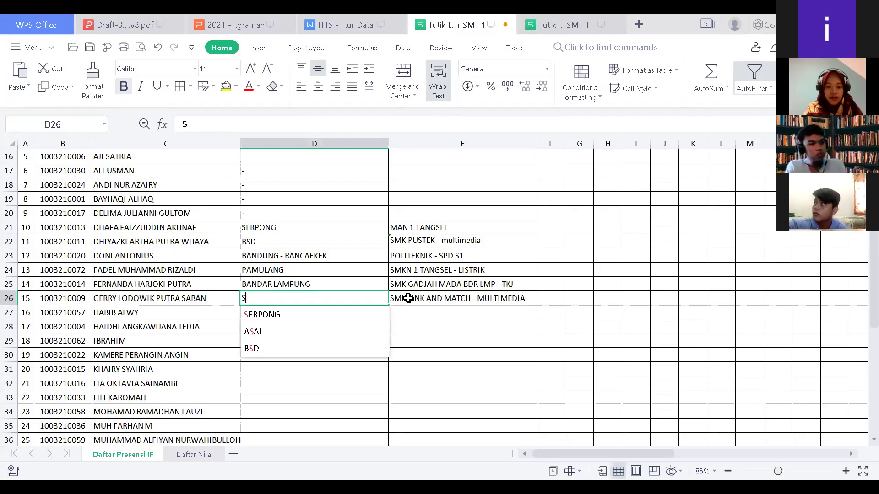
text(AWANGAN DEPOK)
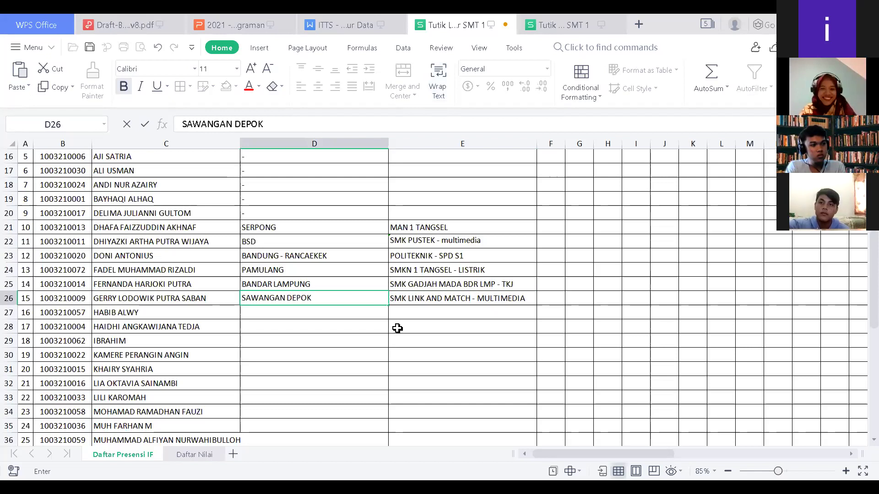
key(Return)
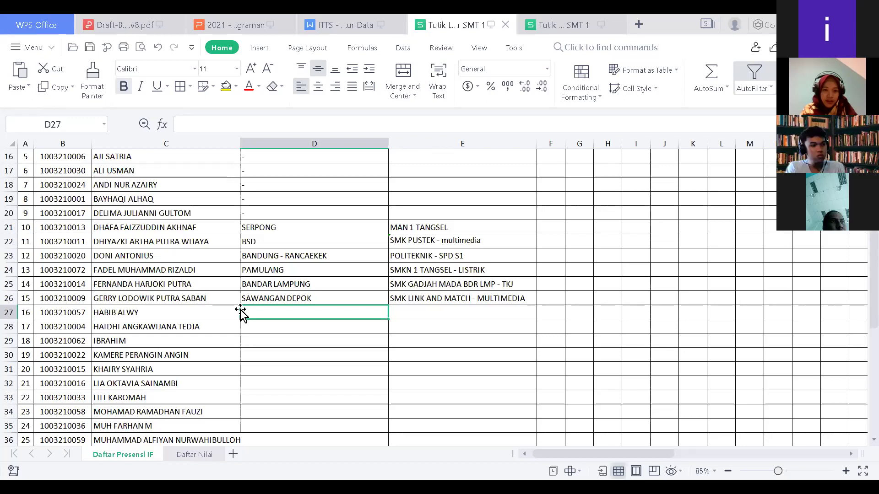
text(-)
key(Return)
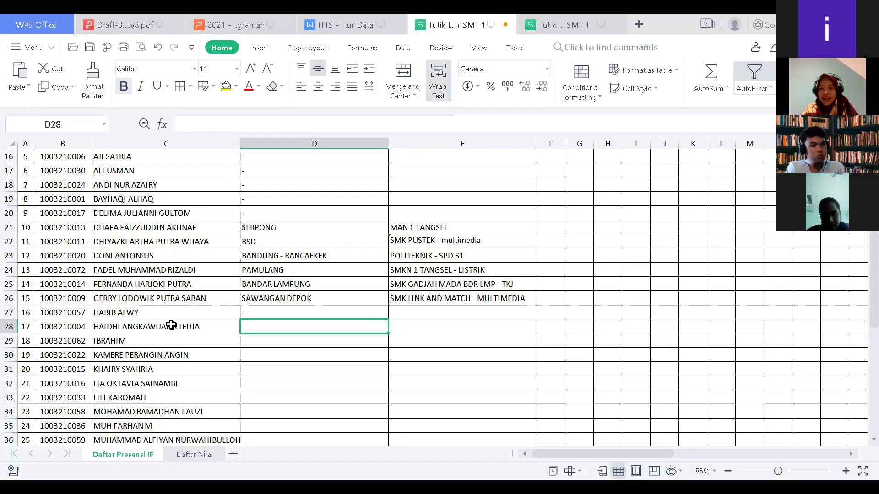
Enter "GUNUNG SINDUR" in the ASAL column for the student in row 28.
key(Left)
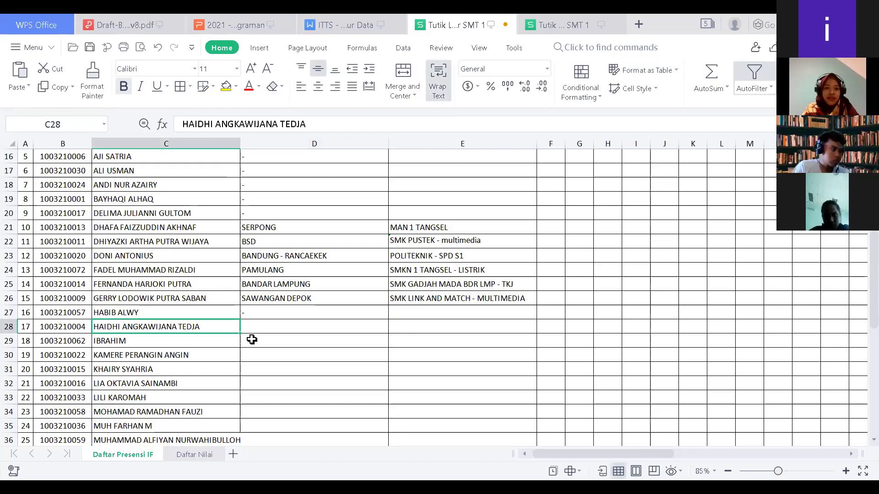
key(Right)
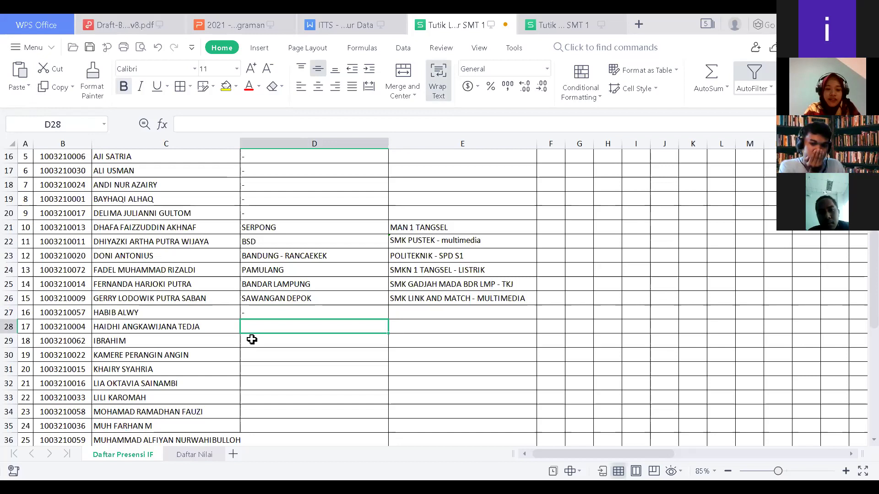
text(GUNUNG SINDUR)
key(Right)
key(Right)
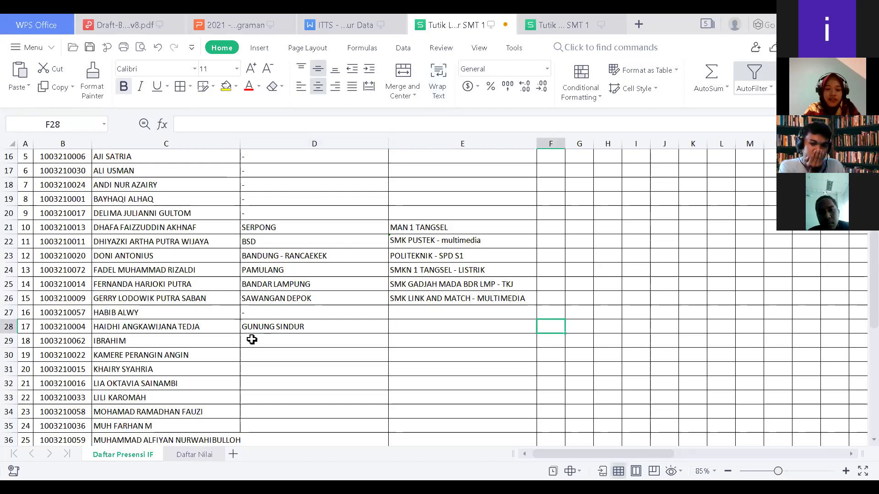
Enter "PONPES RIYADHUSSHOLIHIN PANDEGLANG" as ASAL SEKOLAH for the student in row 28.
key(Left)
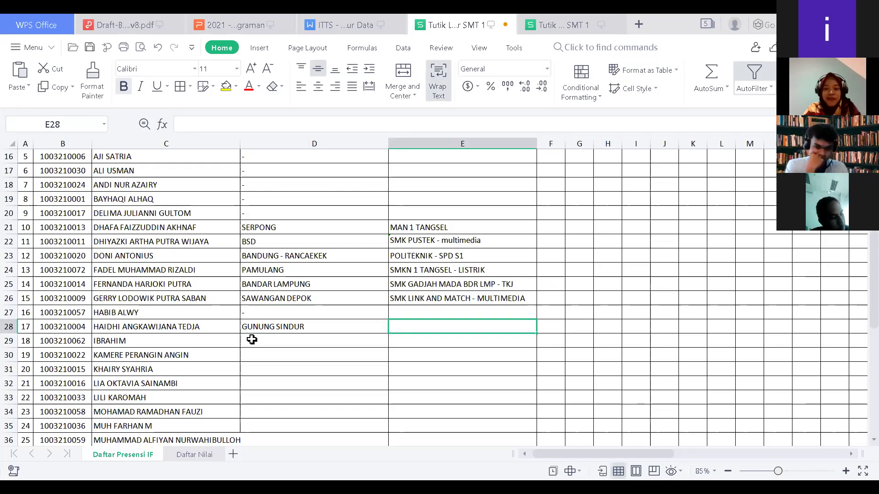
text(PONPES RI)
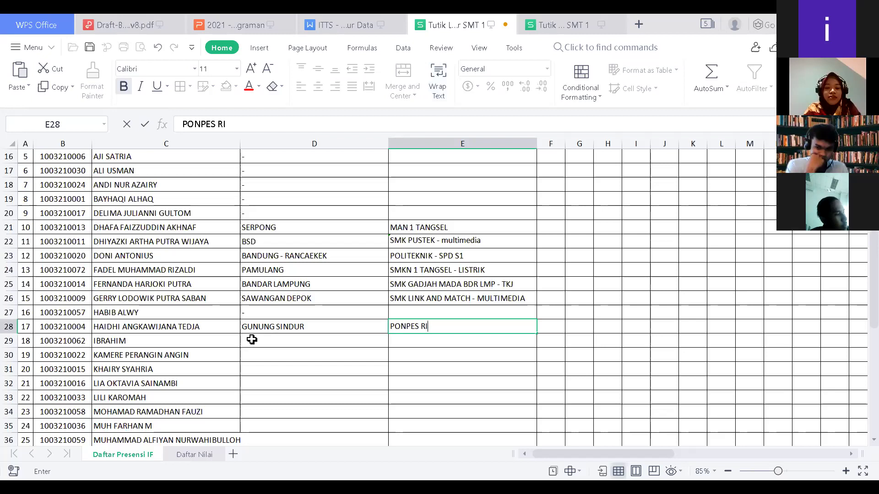
text(YA)
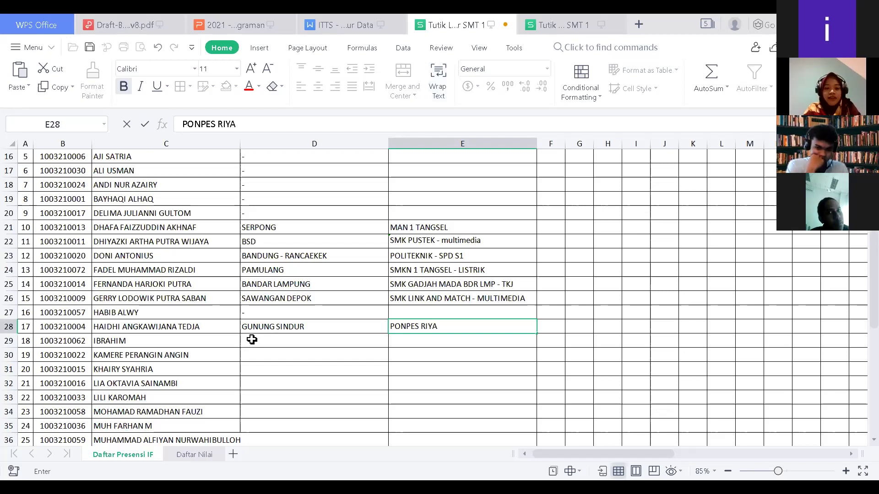
text(DHUS)
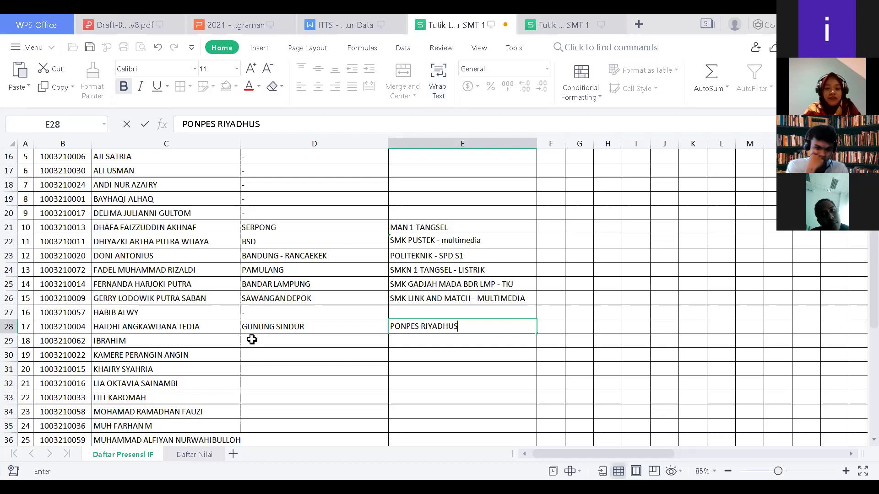
text(SHOLIHIN PA)
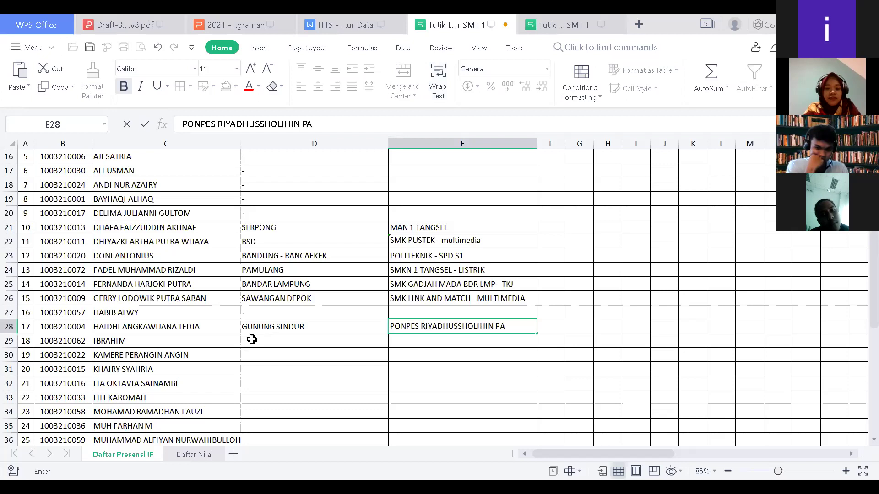
text(NDEG)
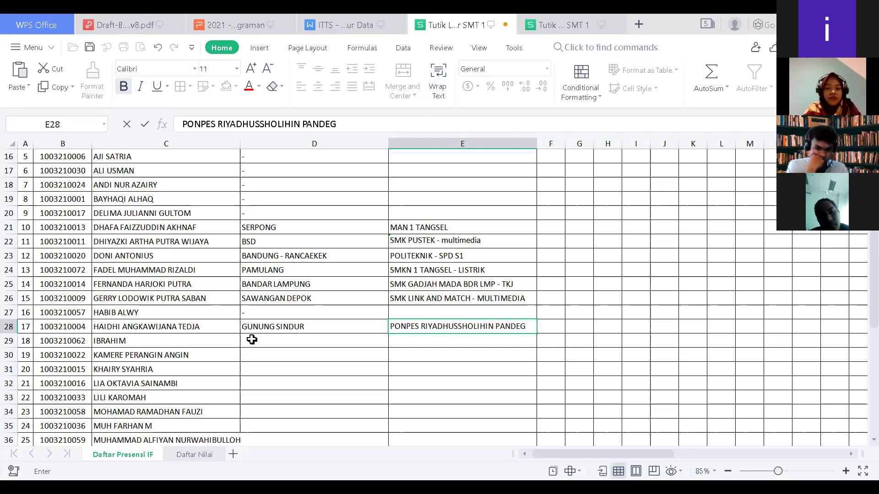
text(LANG)
key(ctrl+Return)
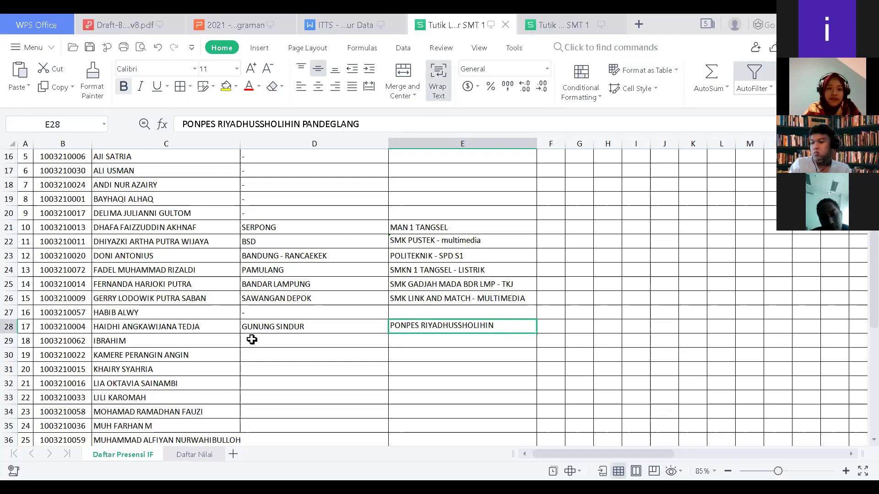
Append "BAHASA" to the end of the ASAL SEKOLAH entry in row 28.
key(Left)
key(Right)
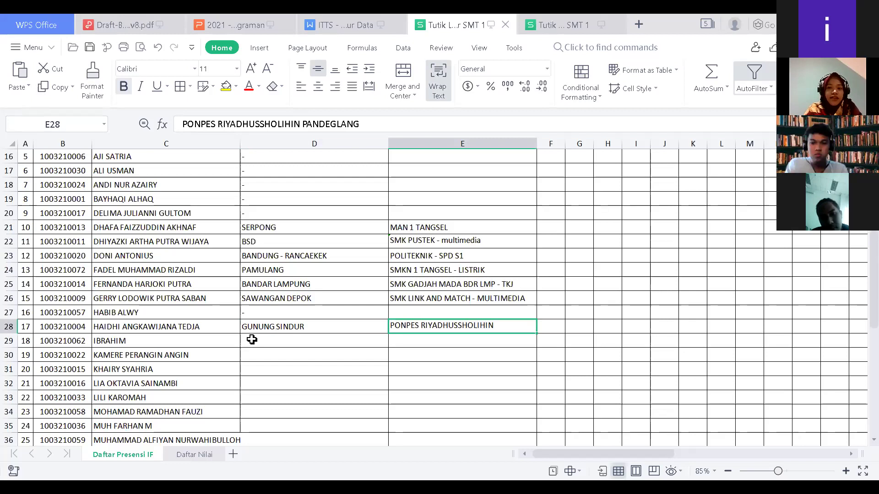
key(Left)
key(Left)
key(Right)
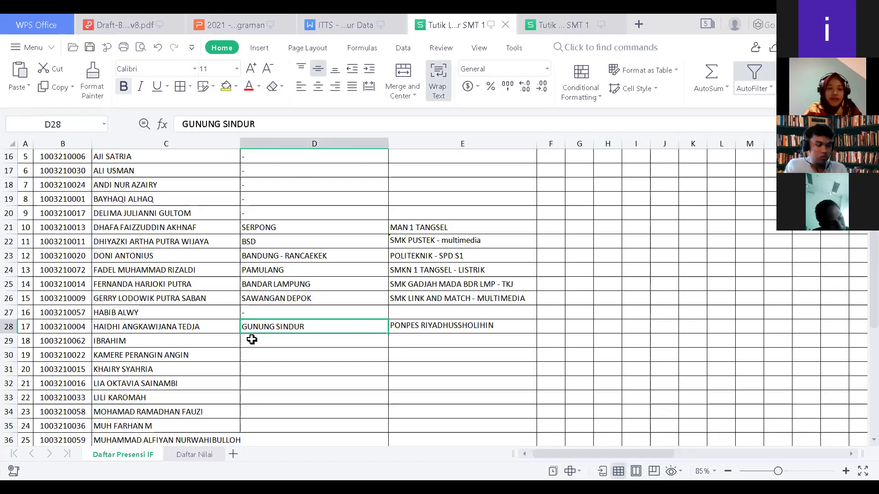
key(Right)
key(F2)
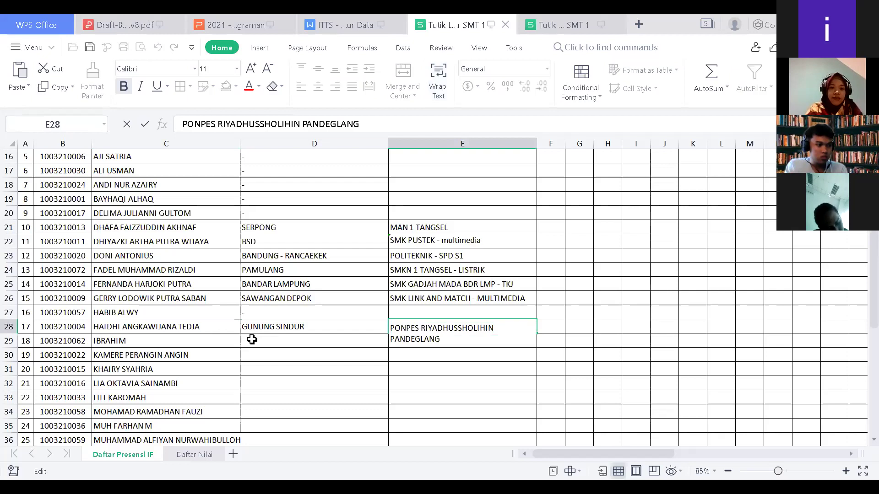
text(BAHASA)
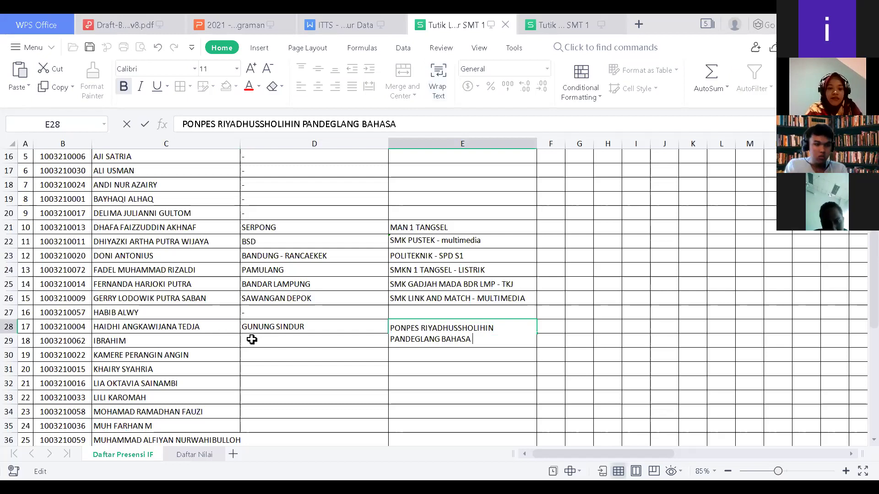
key(Return)
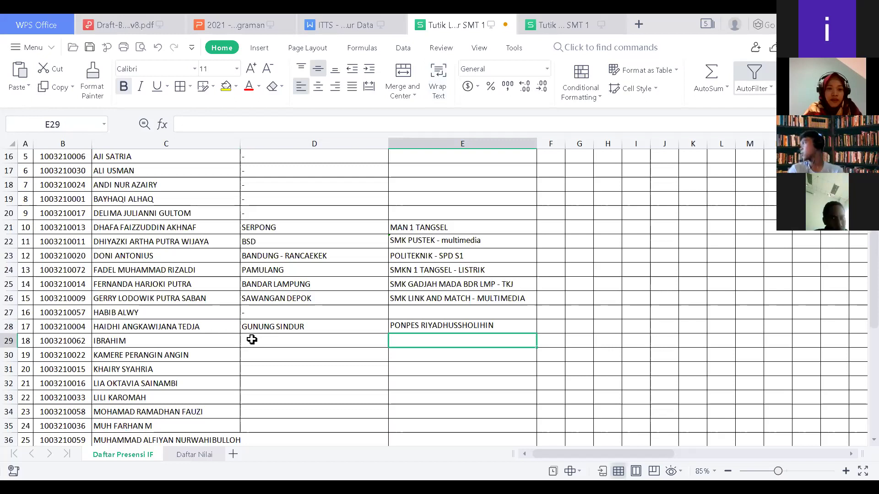
Enter "-" in the ASAL column for the student in row 29.
click(252, 339)
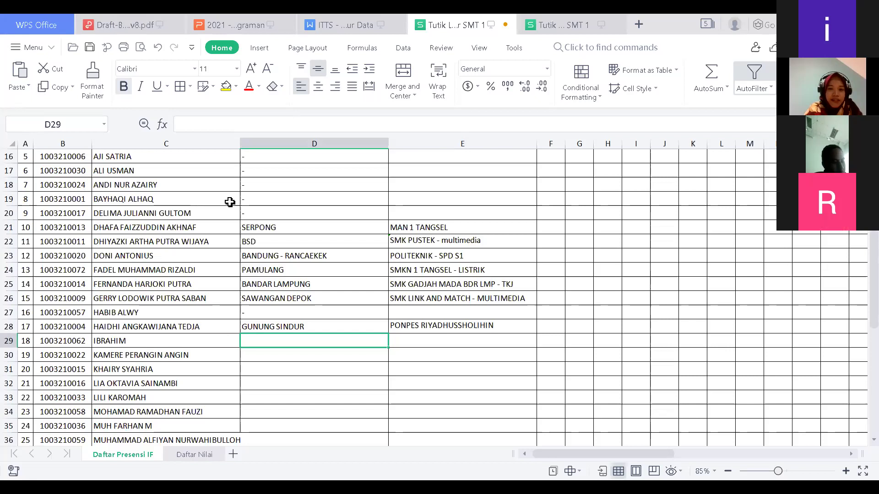
click(201, 341)
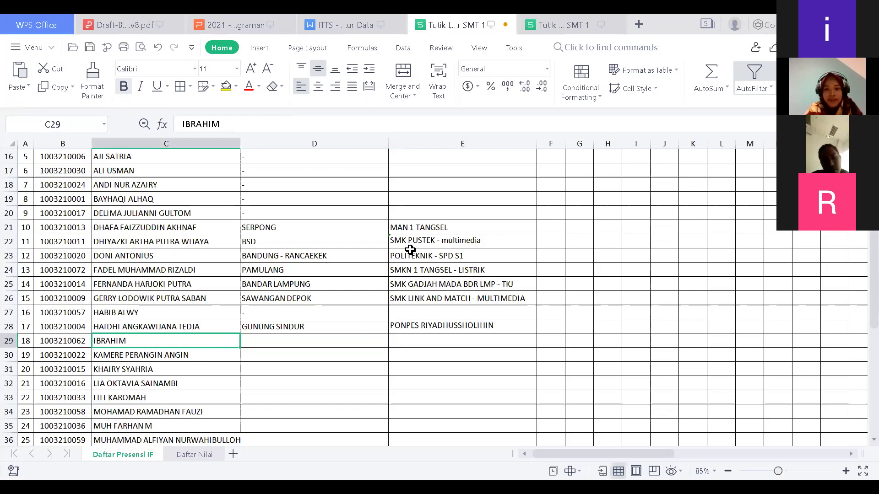
click(298, 340)
text(-)
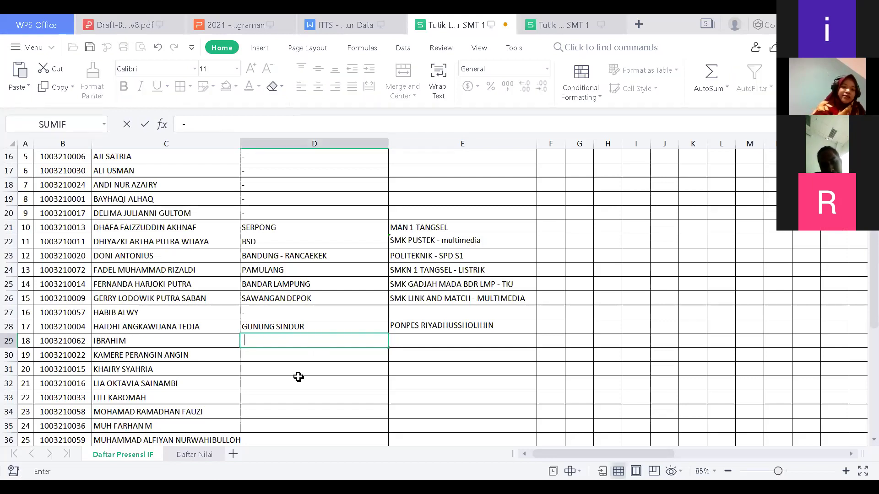
key(Return)
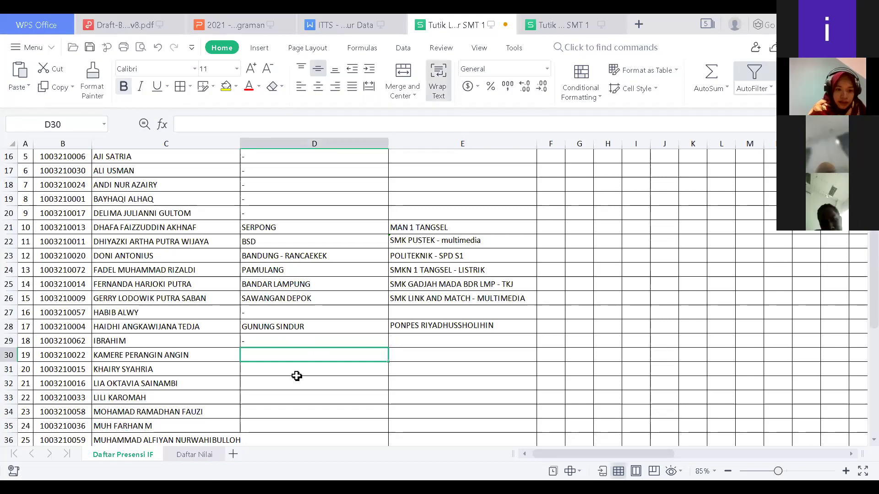
Fill the ASAL column with "-" for the students in rows 30, 31 and 32.
scroll(361, 349, down, 2)
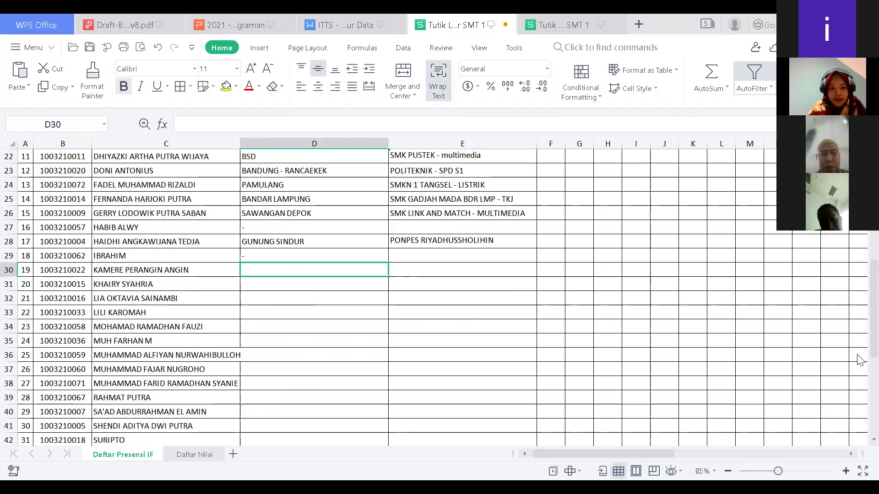
text(-)
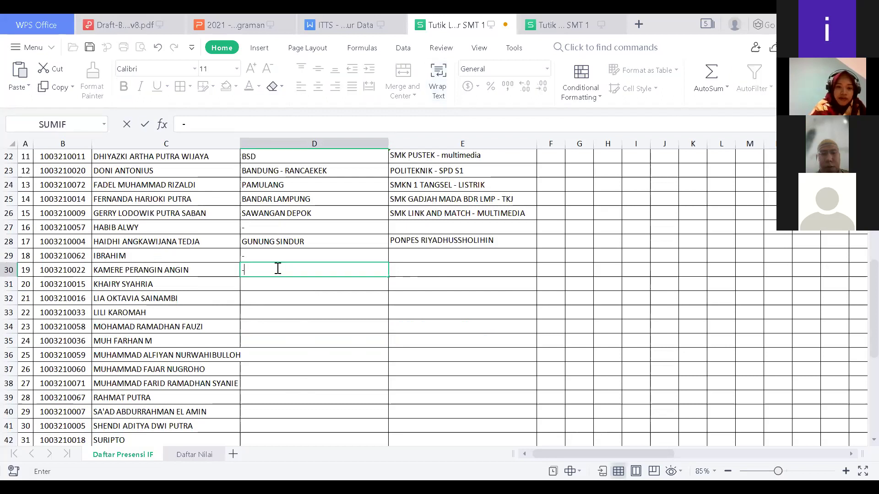
key(Return)
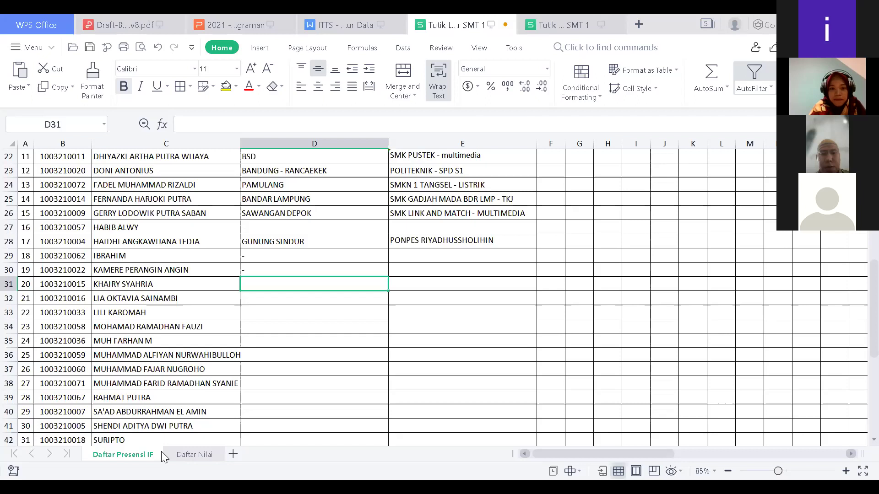
text(-)
key(Return)
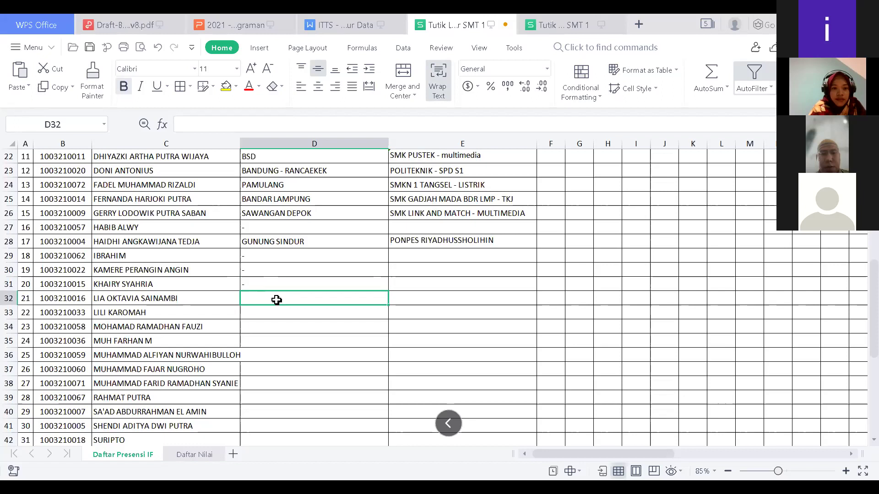
text(-)
key(Return)
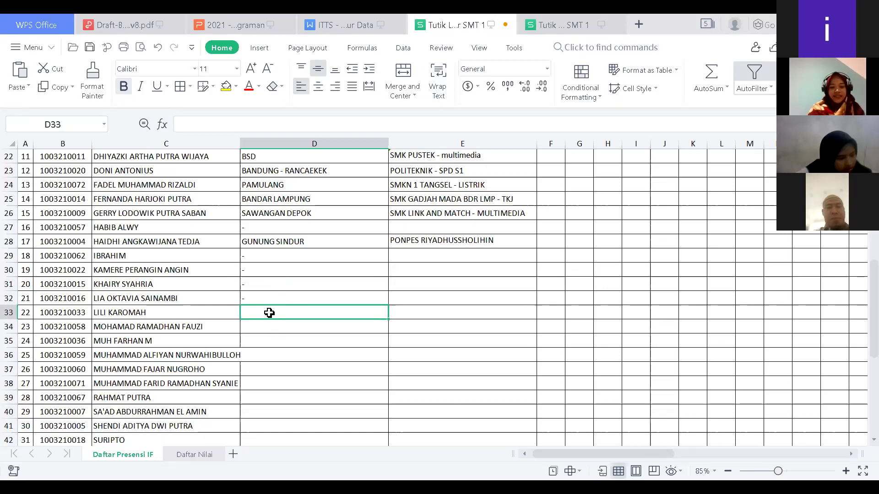
Enter "CIREBON" as ASAL and "SMKS CIREBON -" as ASAL SEKOLAH for the student in row 33.
text(CIREBON)
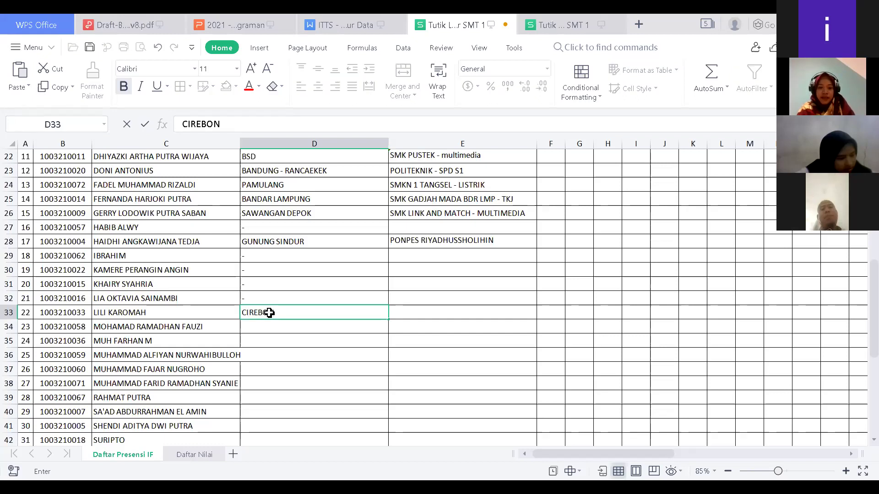
key(Tab)
text(SMK)
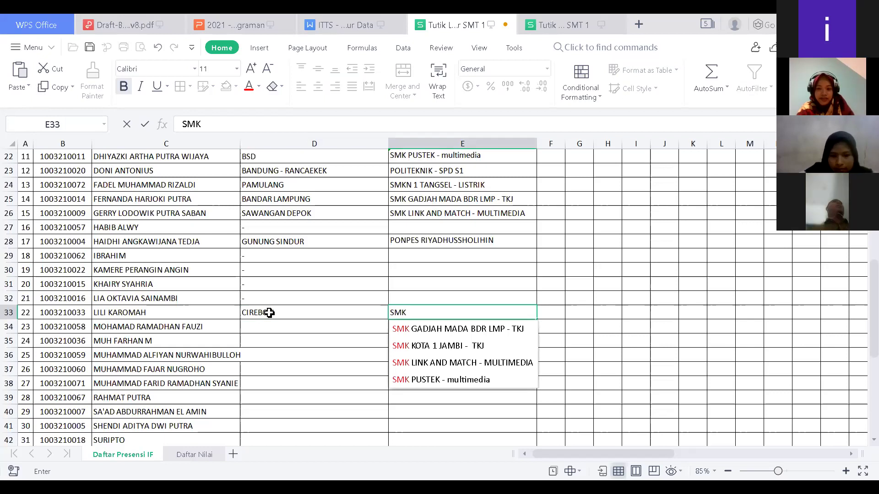
click(213, 127)
text(S)
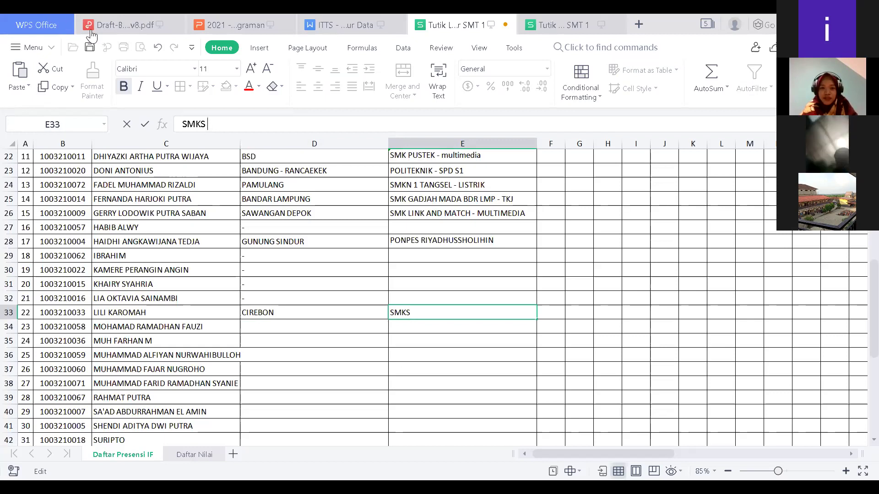
text(CIR)
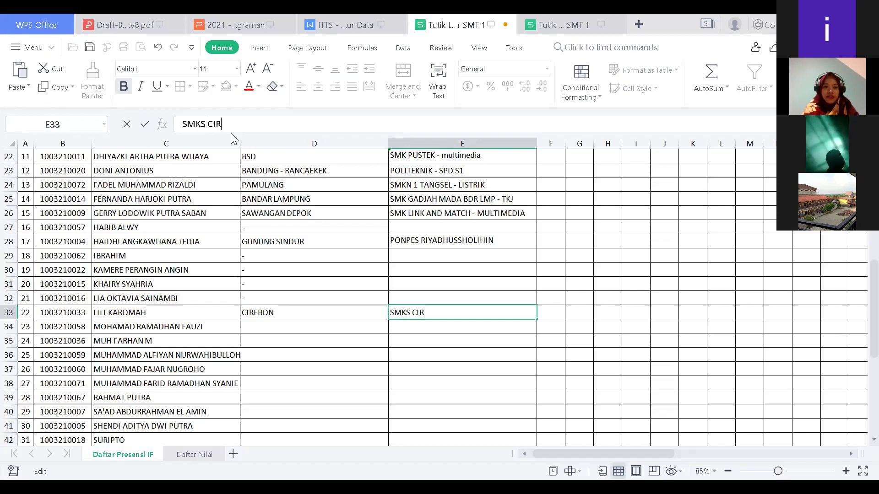
text(EBOB)
key(BackSpace)
text(N -)
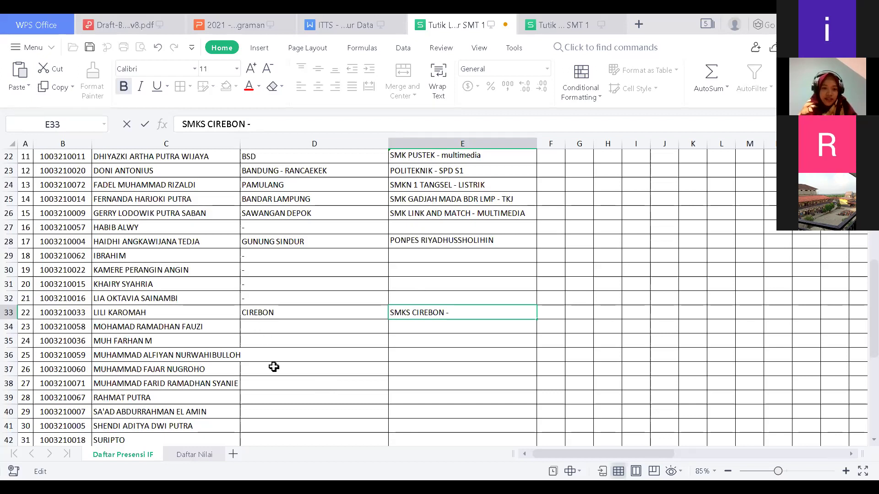
key(Return)
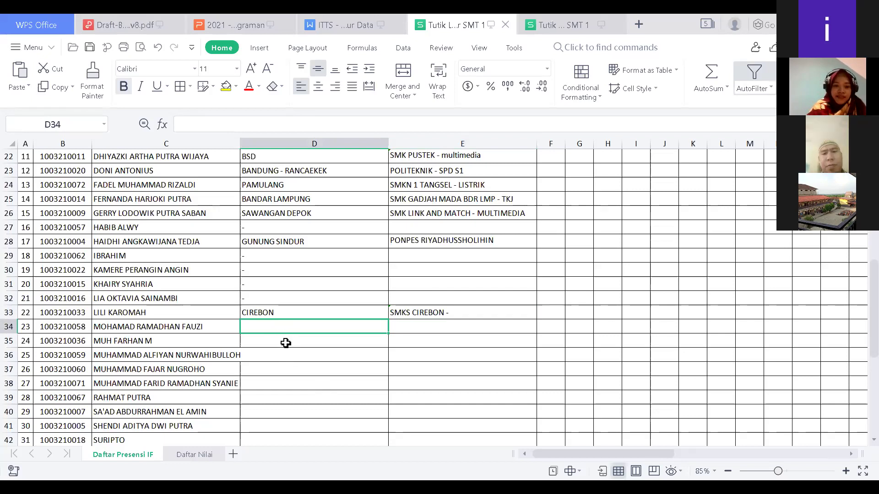
Enter "-" in the ASAL column for the students in rows 34 and 35.
text(-)
key(Return)
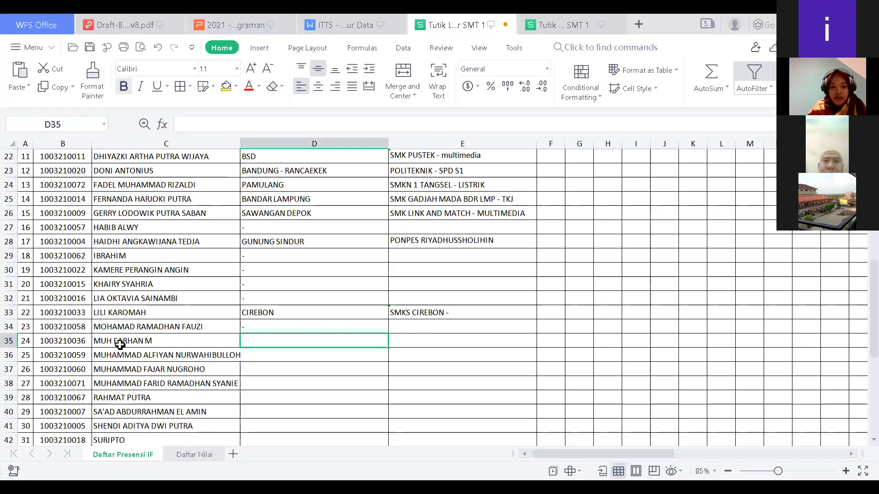
key(Down)
key(Down)
key(Left)
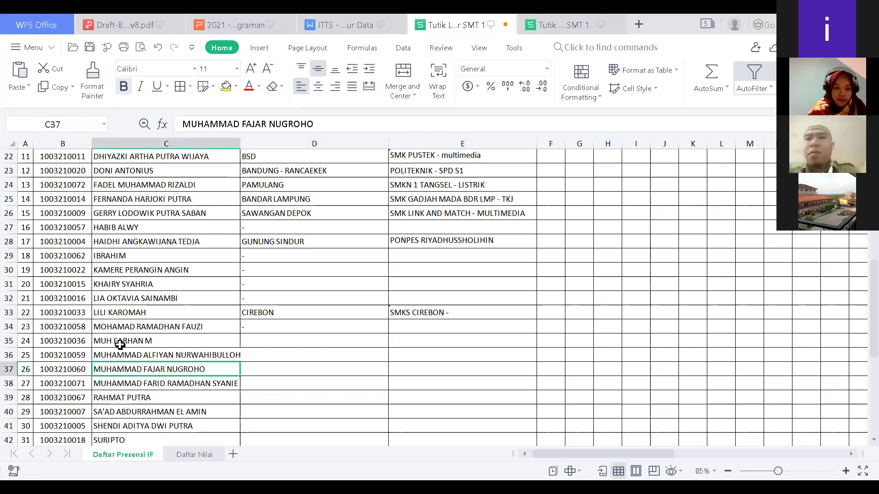
key(Up)
key(Right)
key(Up)
key(Right)
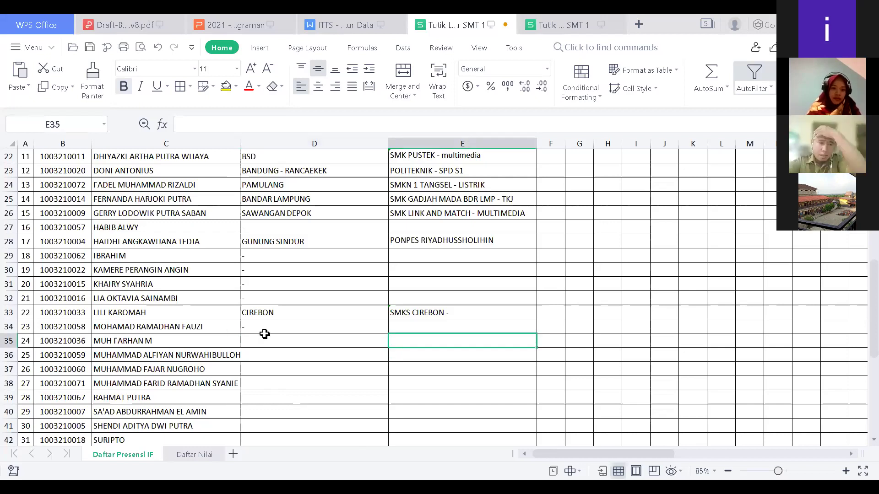
click(293, 343)
text(-)
key(Return)
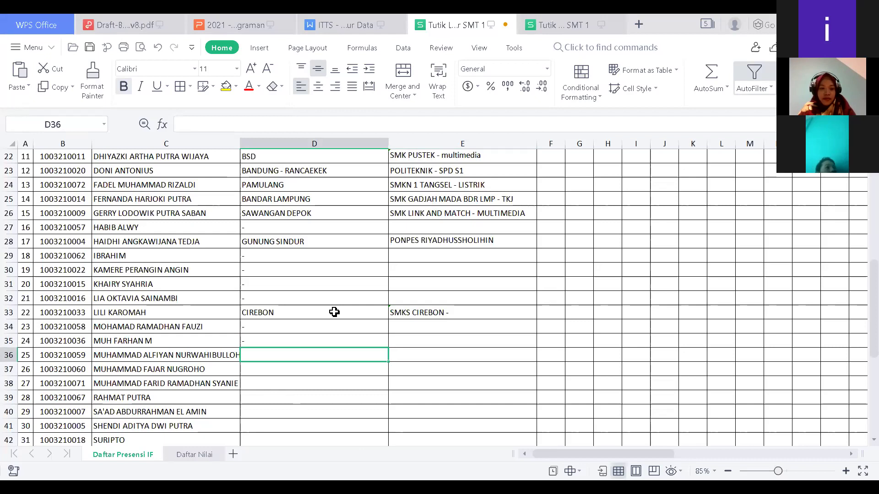
Enter "-" in the ASAL column for the students in rows 36 and 37.
text(-)
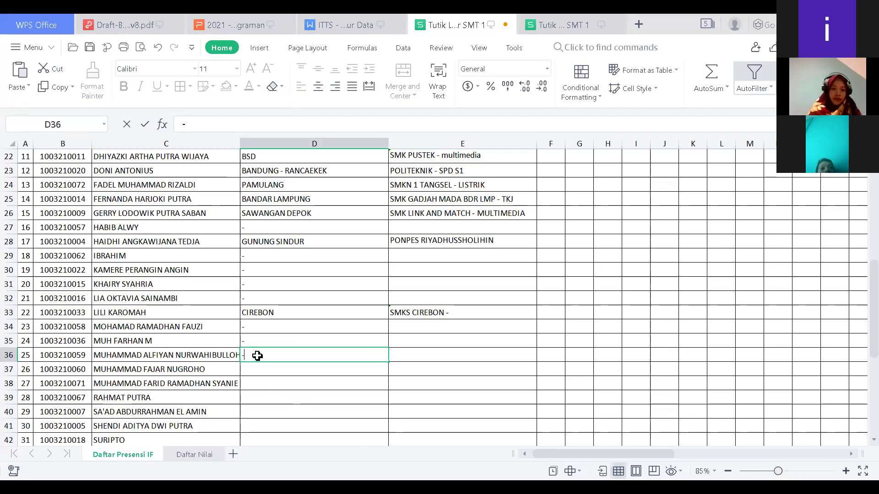
key(Return)
scroll(256, 252, down, 4)
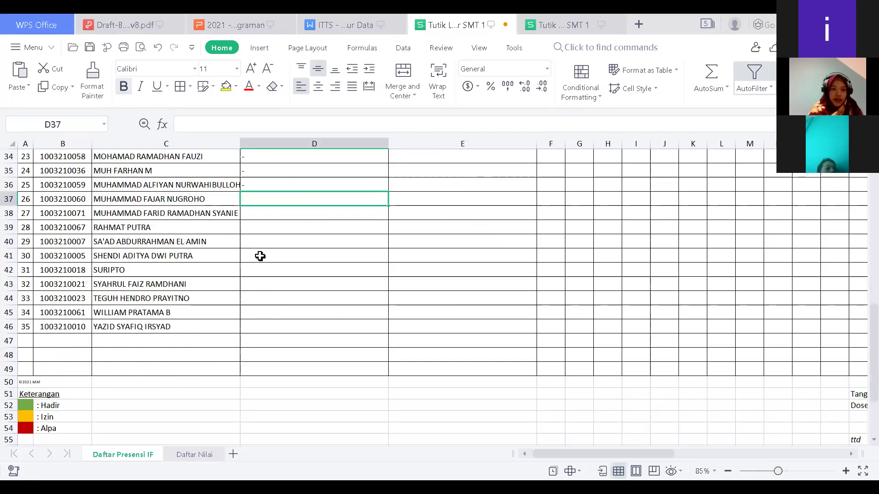
scroll(259, 255, up, 1)
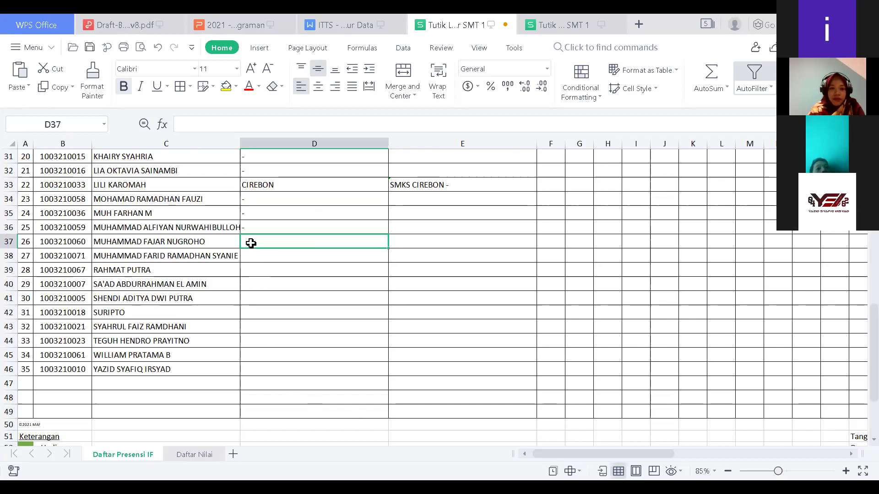
text(-)
key(Return)
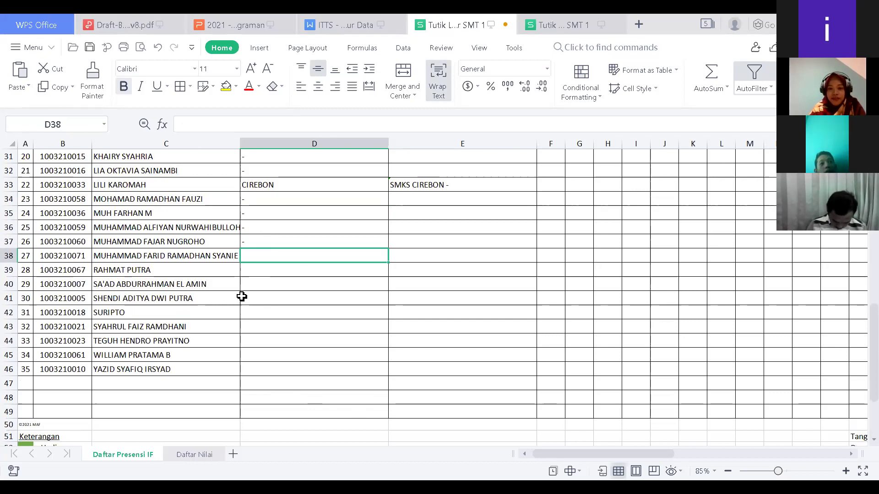
Enter "PASAR MINGGU JAKSEL" as ASAL and "SEKOLAH INDONESIA SINGAPURA" as ASAL SEKOLAH for the student in row 38.
text(PASAR MI)
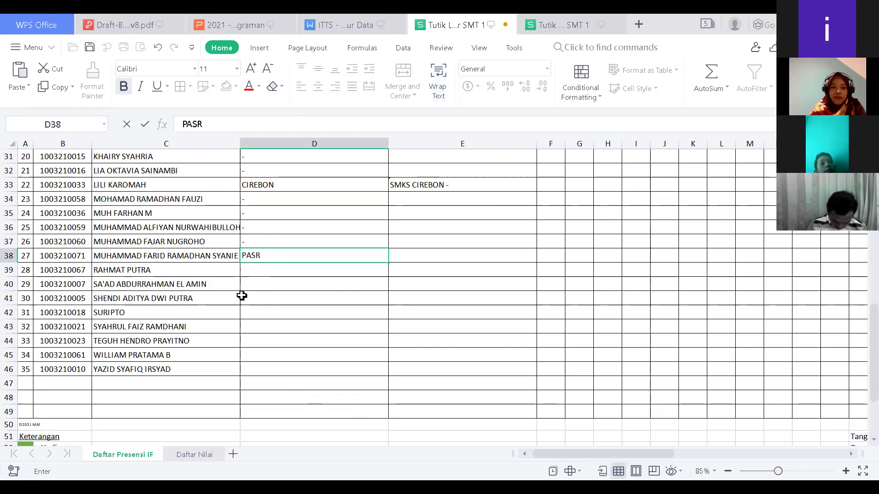
text(NGGU JAKSEL)
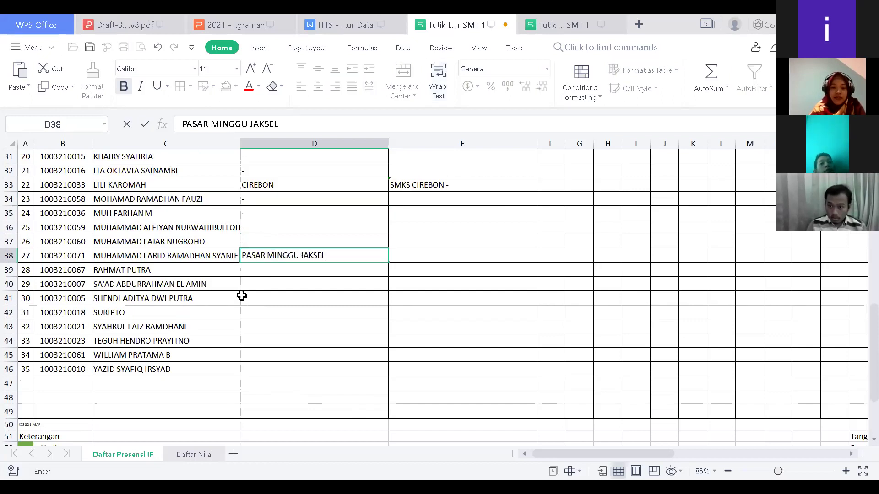
key(Tab)
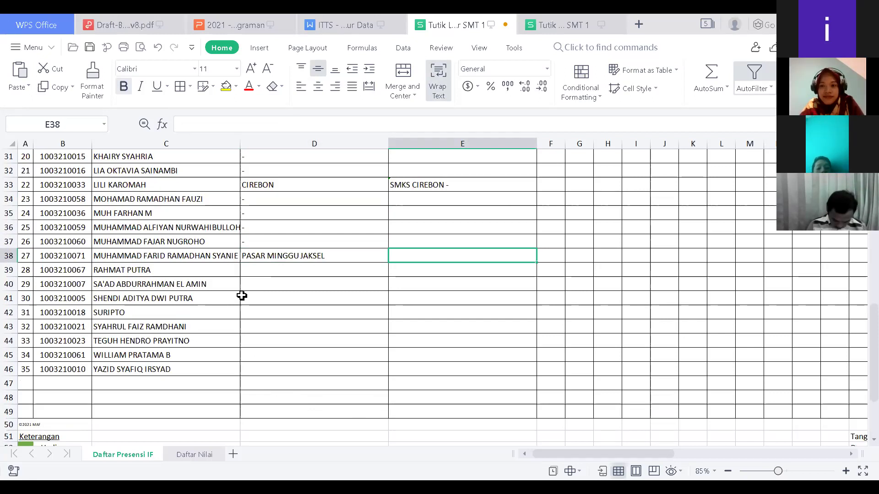
key(alt+Down)
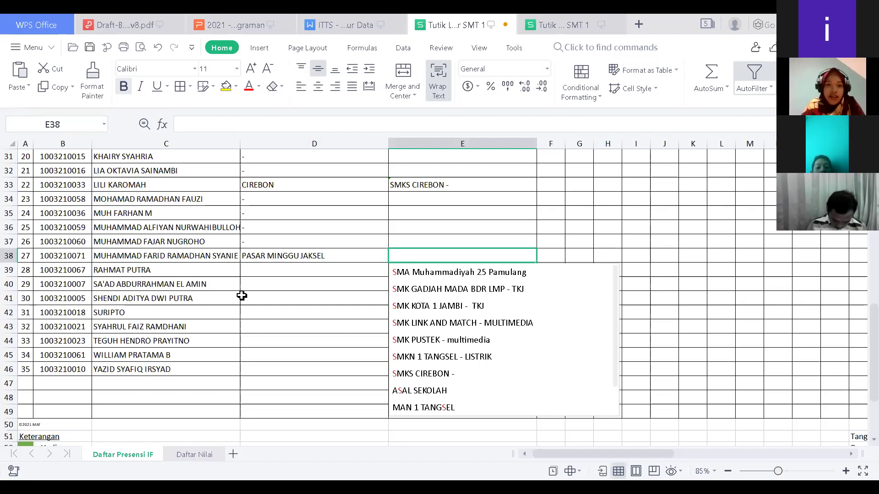
text(SEKOLAH)
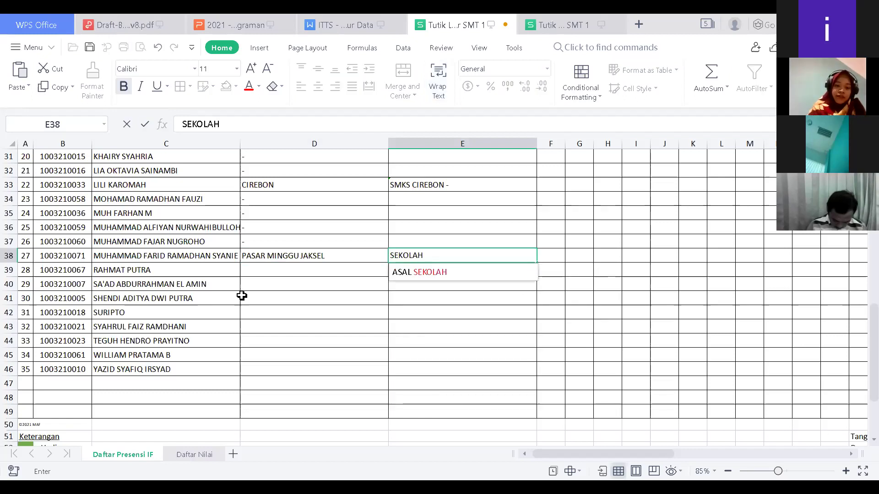
text( INDONESIA )
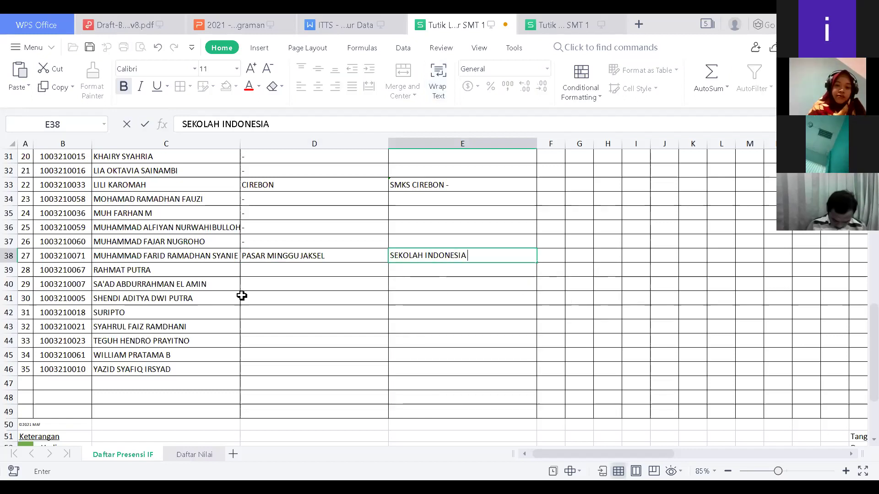
text(SINGAPURA)
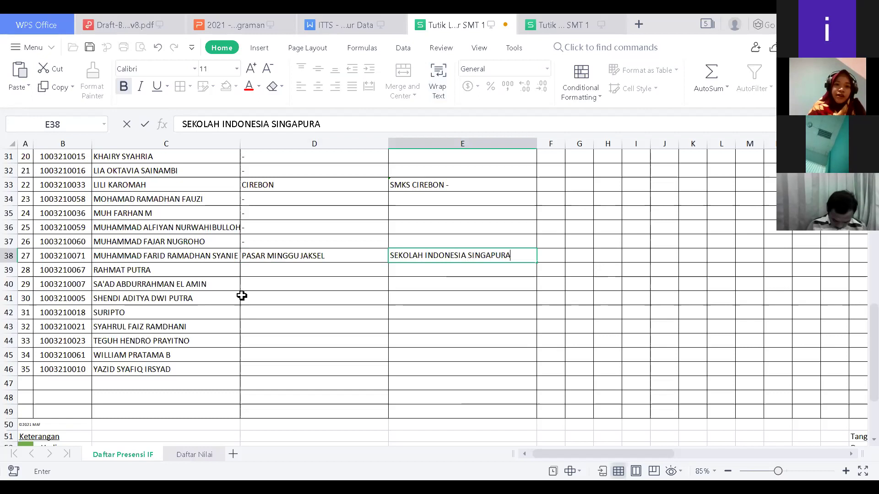
Append the study major "- IPA" to the ASAL SEKOLAH entry in row 38.
key(Return)
key(Up)
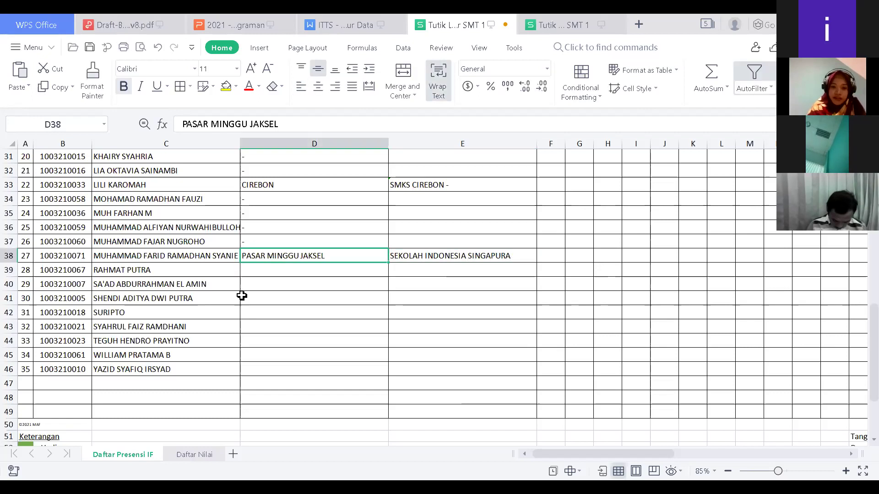
key(Right)
key(Left)
key(Right)
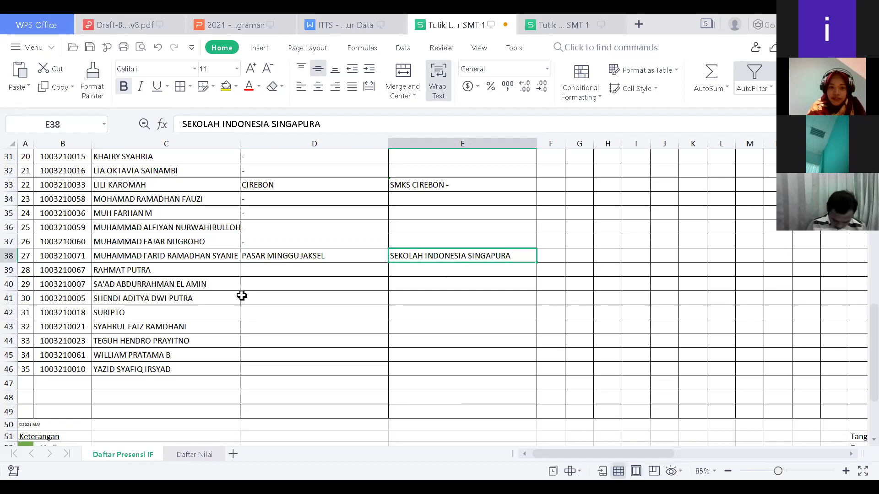
key(F2)
text(- P)
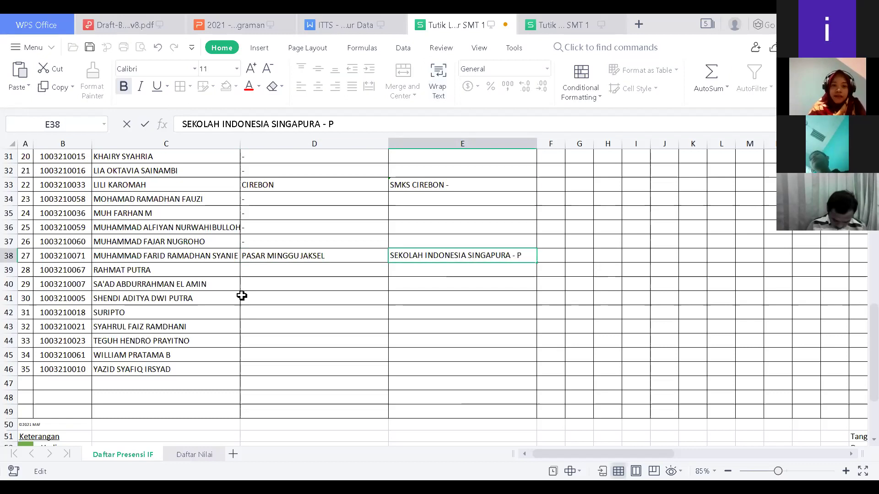
key(BackSpace)
text(IPA)
key(Return)
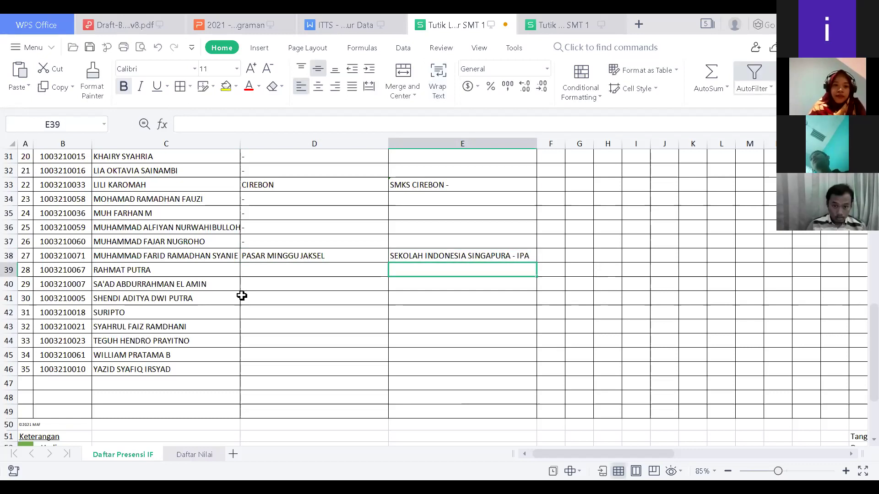
Enter "PARIAMAN SUMUT" as ASAL for the student in row 39.
key(Left)
key(Left)
key(Right)
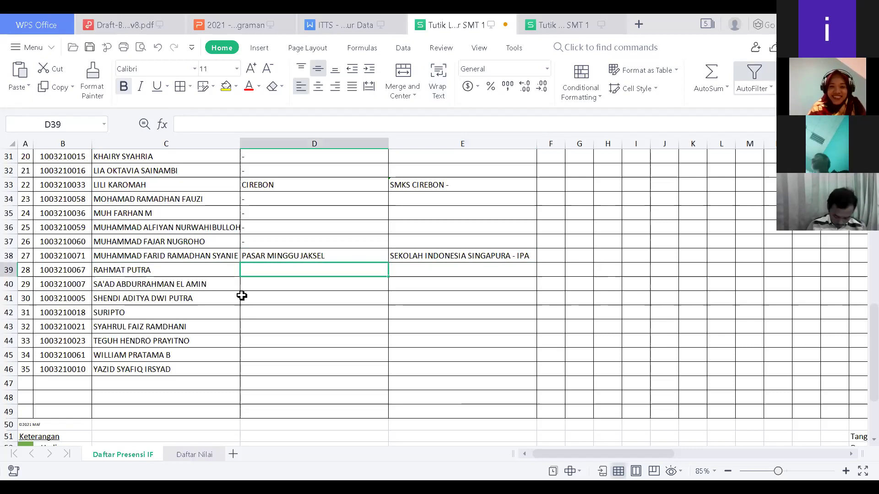
key(Left)
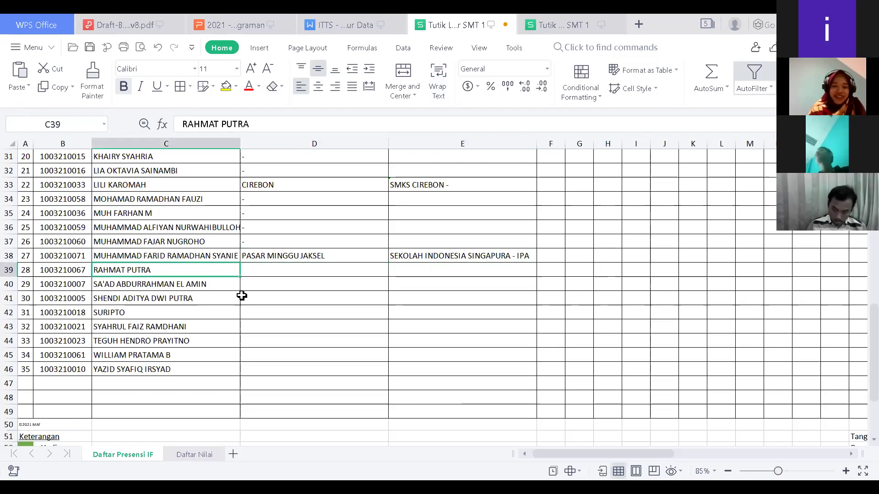
key(Right)
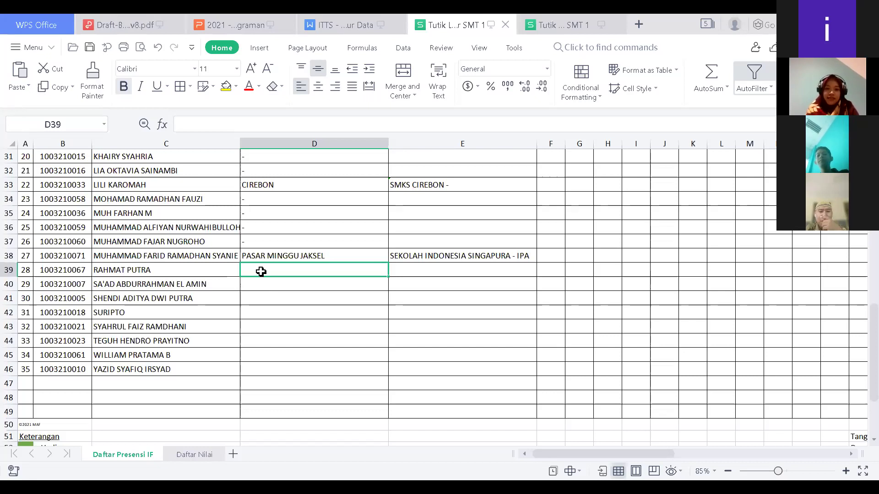
double_click(257, 270)
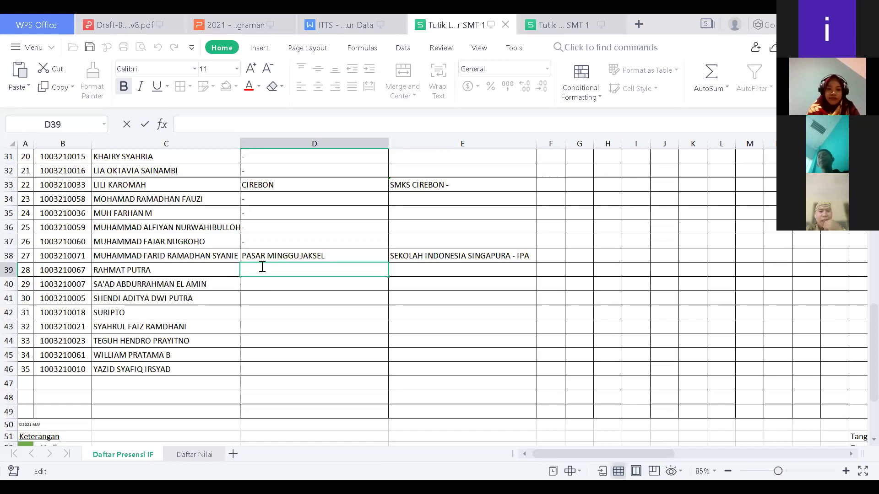
text(PARIAMAN SUMUT)
key(Tab)
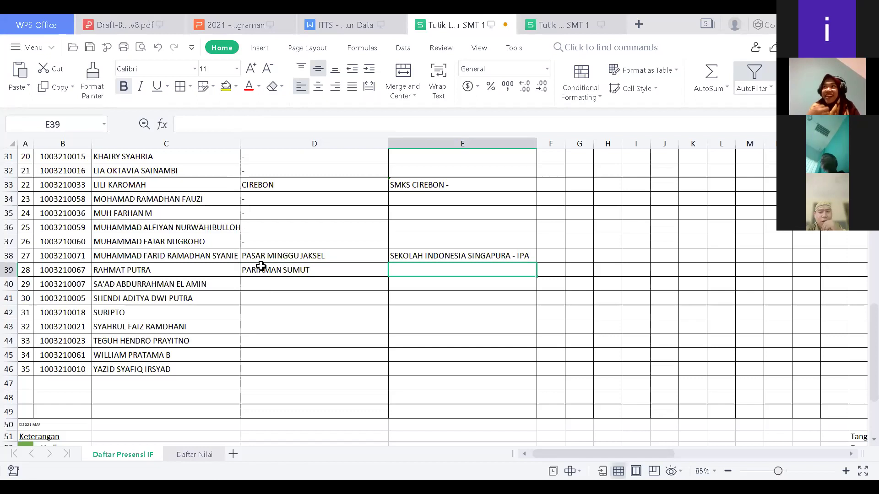
Enter "SMA 2 PARIAMAN" as ASAL SEKOLAH for the student in row 39.
click(343, 266)
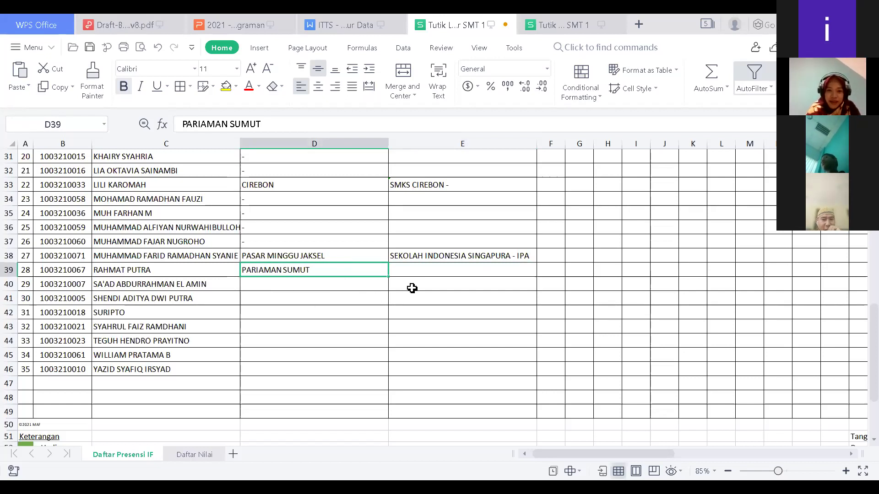
click(427, 272)
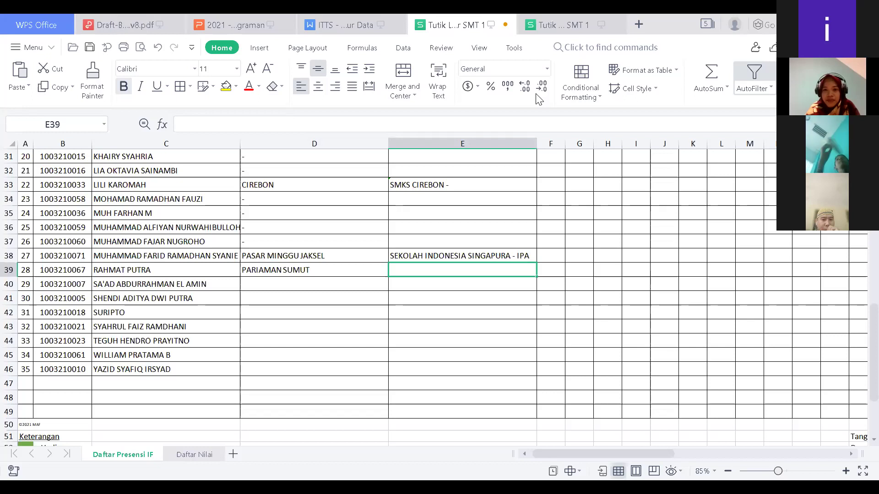
click(341, 270)
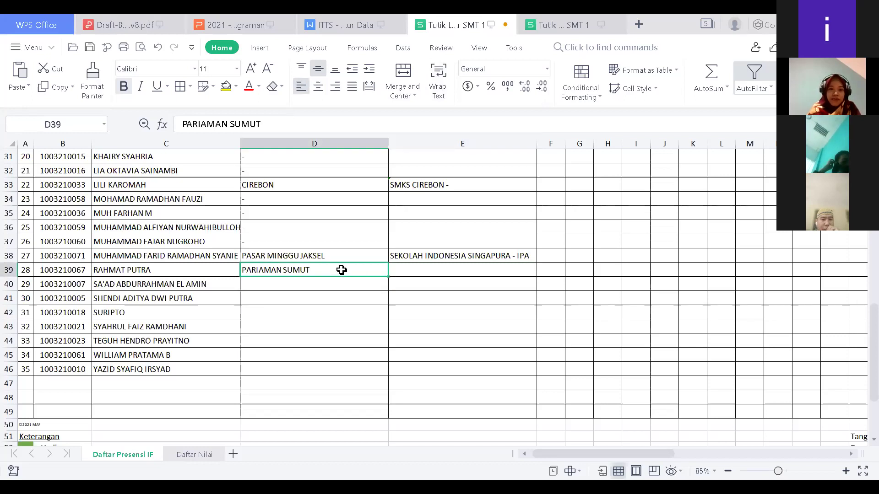
key(Tab)
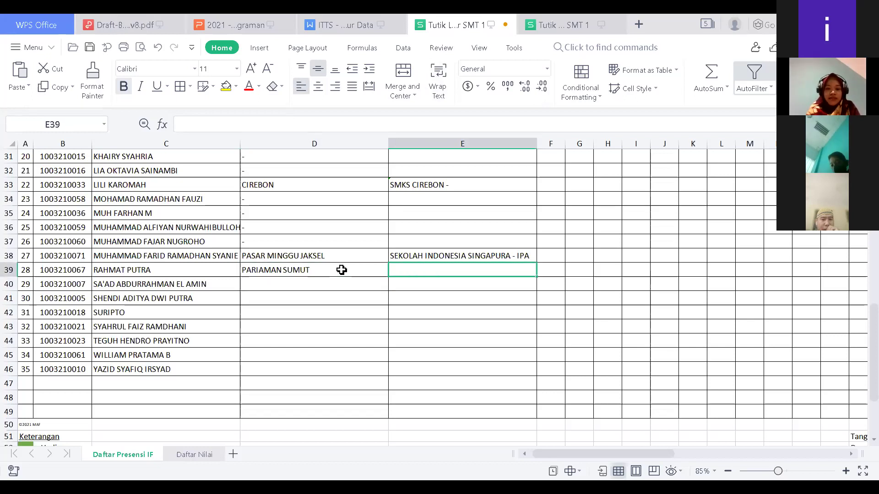
text(SMA 2 PARIAMAN)
key(Return)
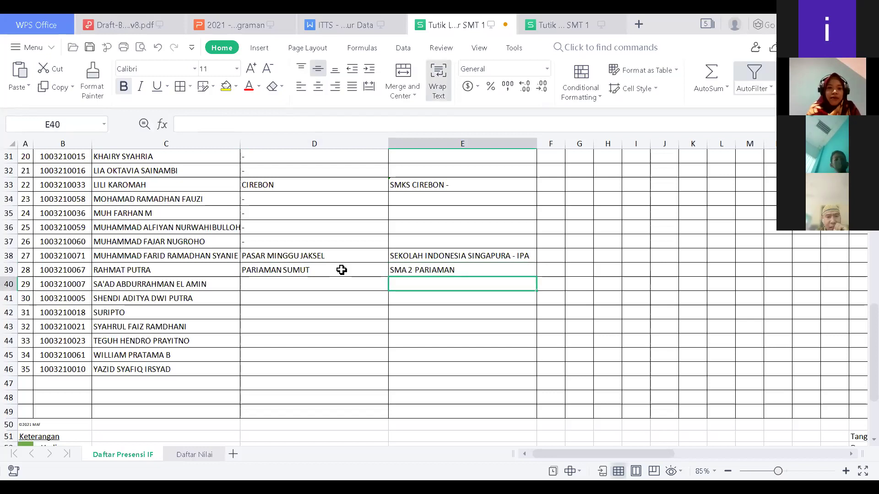
Append the study major "- IPA" to the ASAL SEKOLAH entry in row 39 and save the workbook.
key(Left)
key(Right)
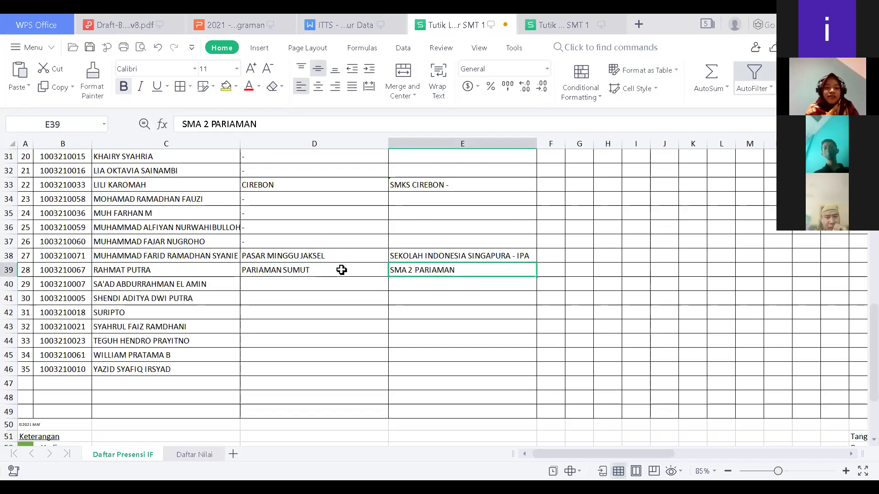
key(F2)
text(- IPA)
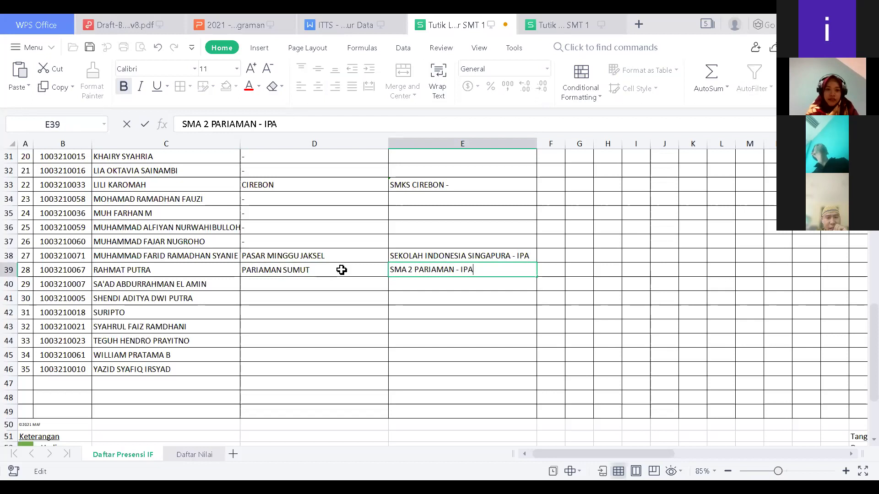
key(Return)
key(ctrl+s)
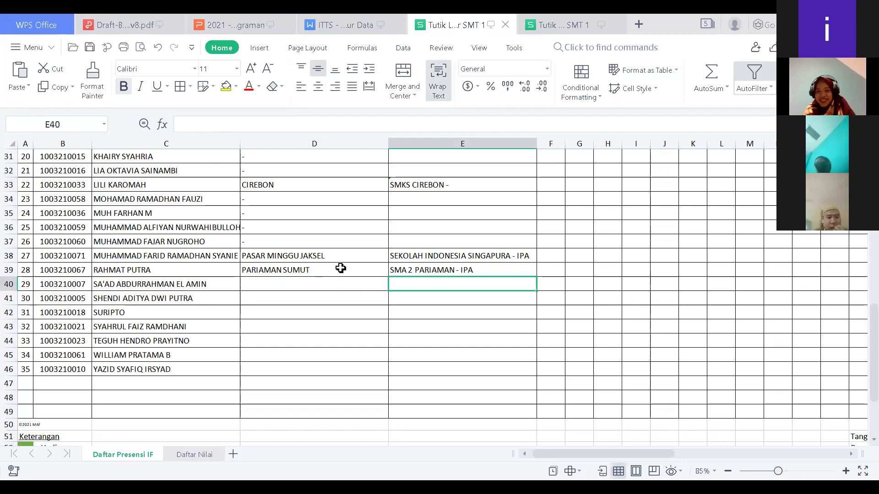
Correct the ASAL entry in row 39 to "PARIAMAN SUMBAR" and save the workbook.
key(Left)
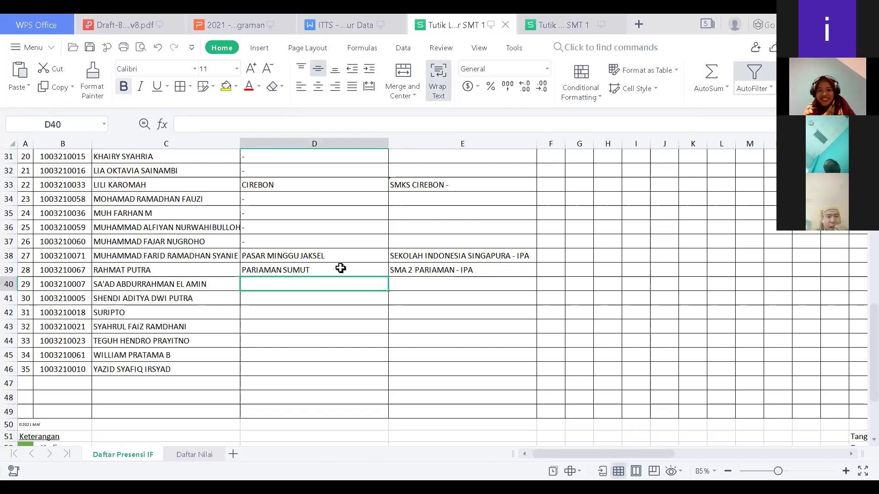
key(Up)
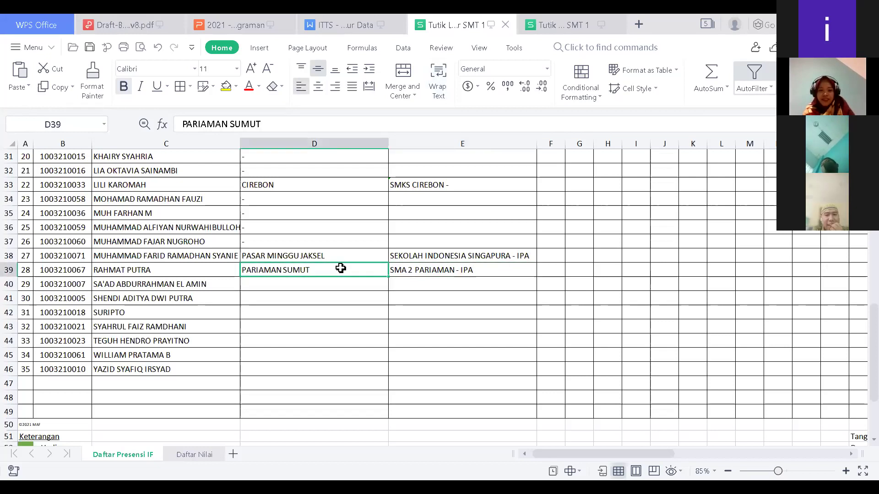
double_click(341, 269)
key(BackSpace)
key(BackSpace)
text(BAR)
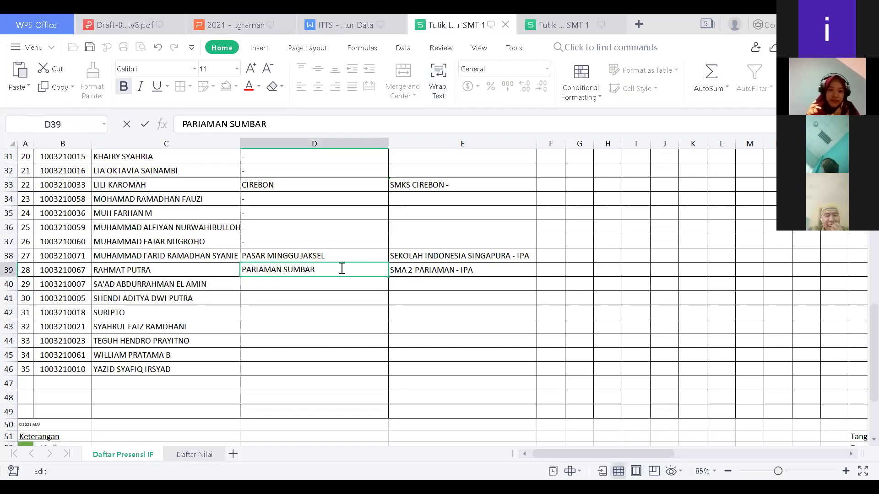
key(Return)
key(ctrl+s)
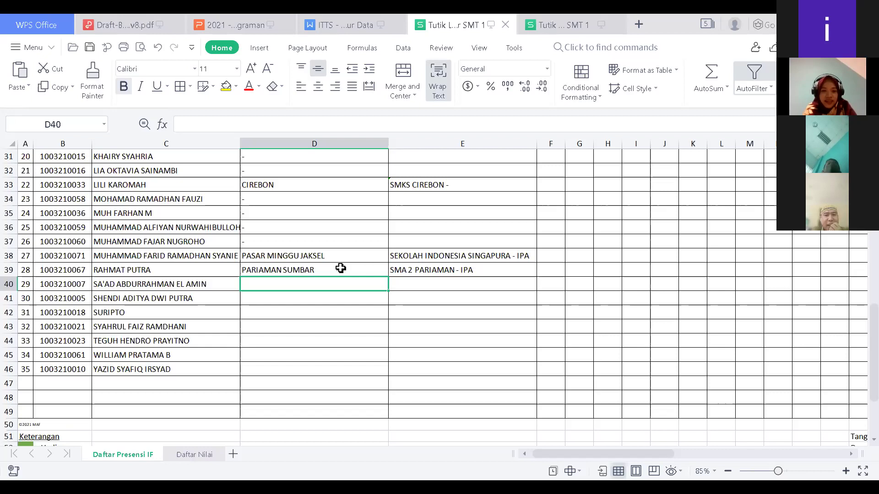
click(340, 269)
key(Right)
key(Left)
key(Down)
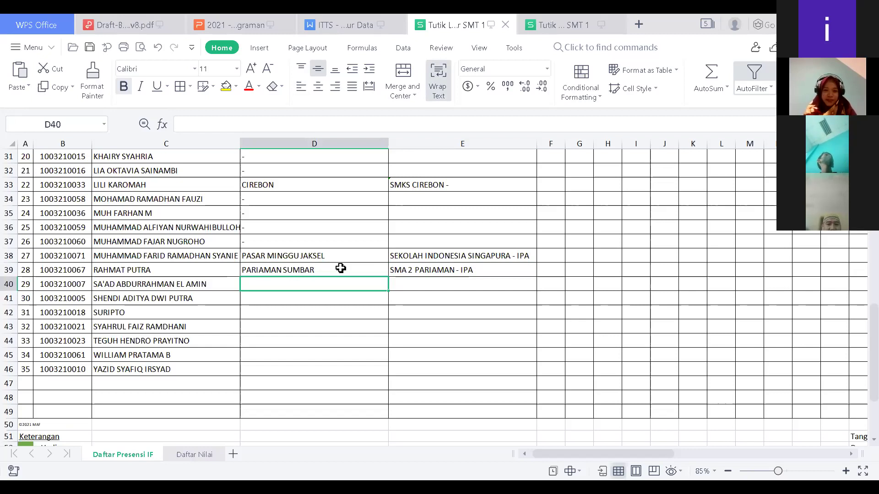
key(Down)
key(Up)
key(Up)
key(Down)
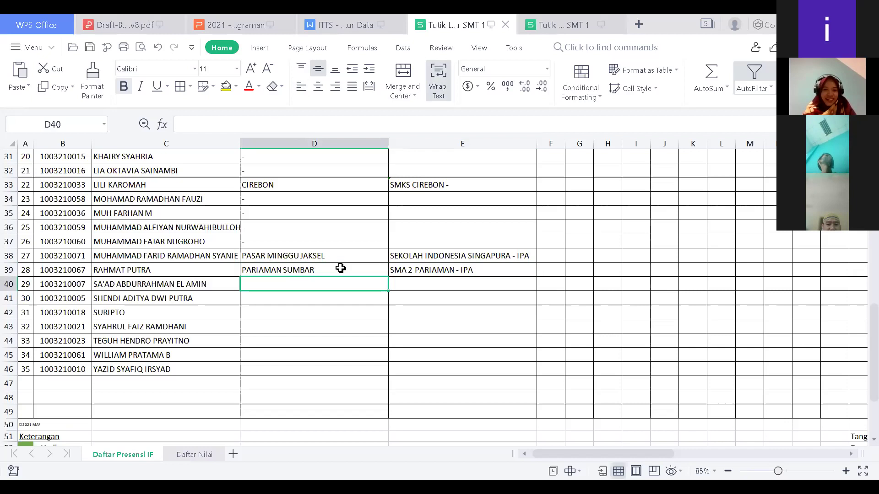
key(Left)
key(Up)
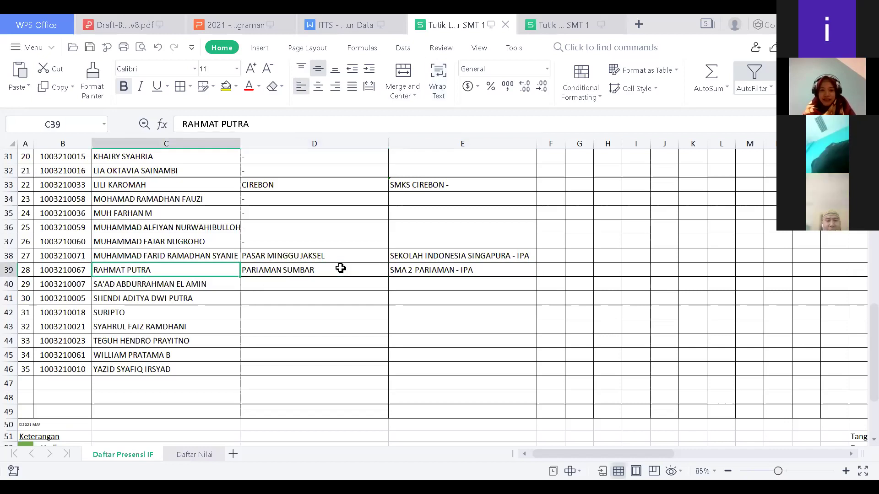
key(Right)
key(Down)
key(Left)
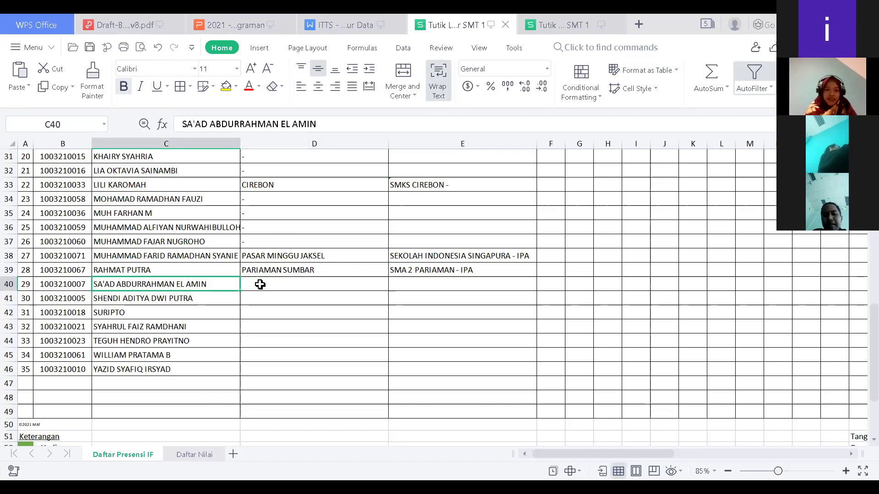
Enter "LUBANG BUAYA JAKTIM" as ASAL for the student in row 40.
click(280, 286)
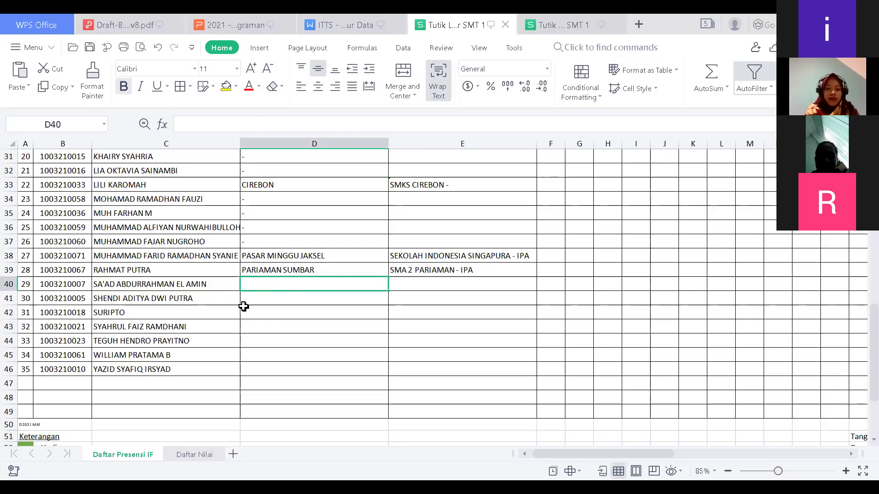
text(LUBANG BUAYA JAKTIM)
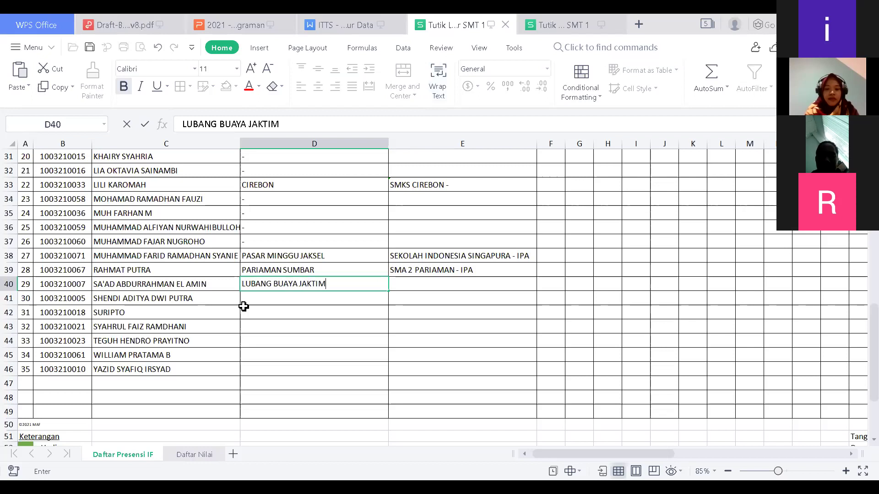
key(Tab)
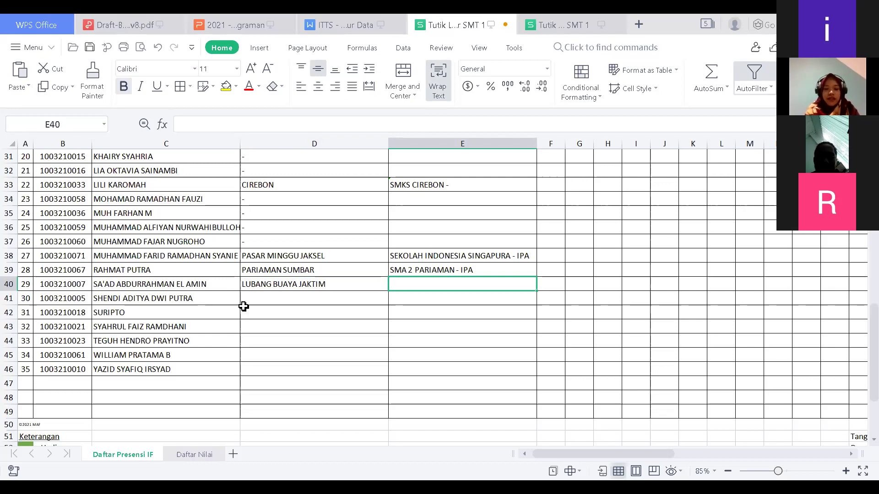
Enter "MAN 5 JAKTIM" as ASAL SEKOLAH for the student in row 40.
text(MA 5 )
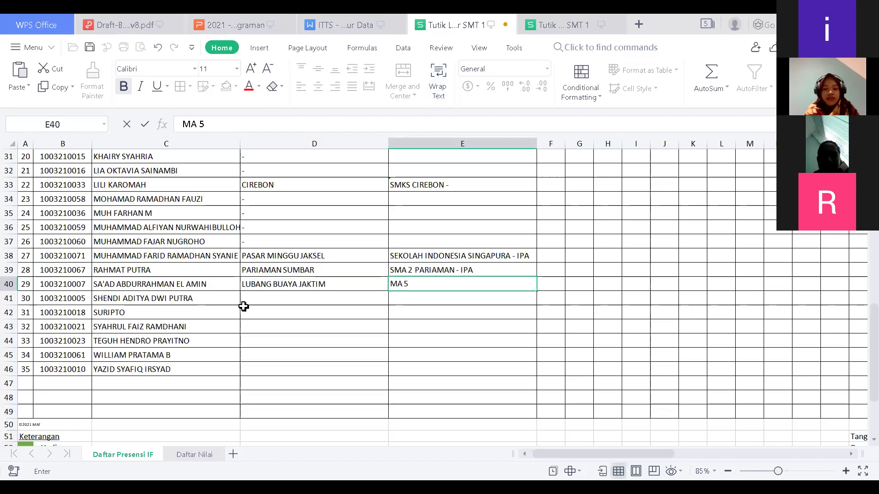
text(JAKTIM)
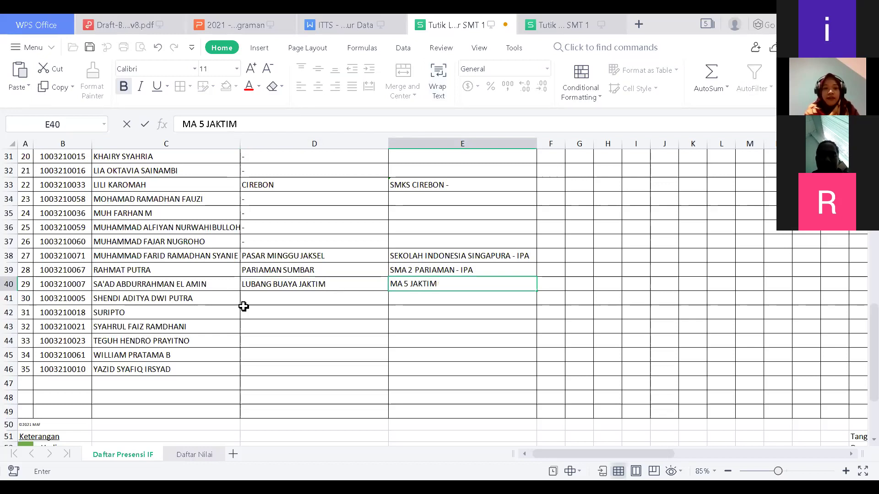
click(244, 306)
key(Up)
key(Right)
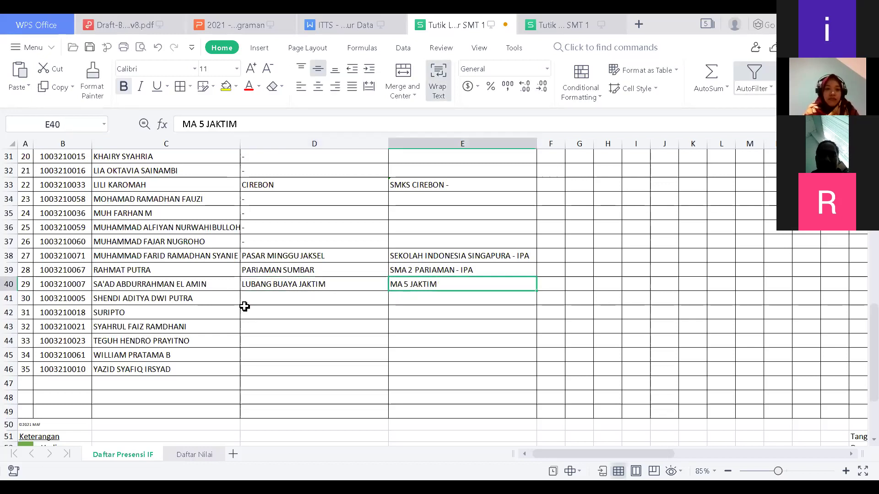
key(F2)
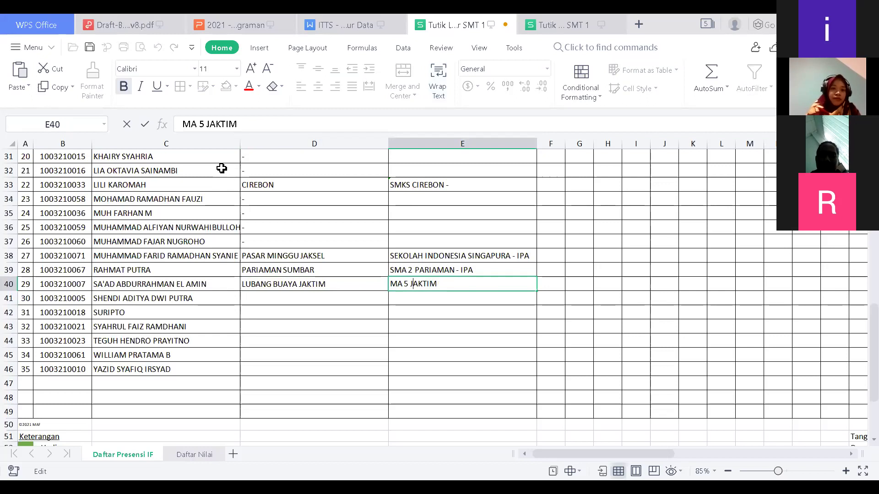
text(N)
key(Return)
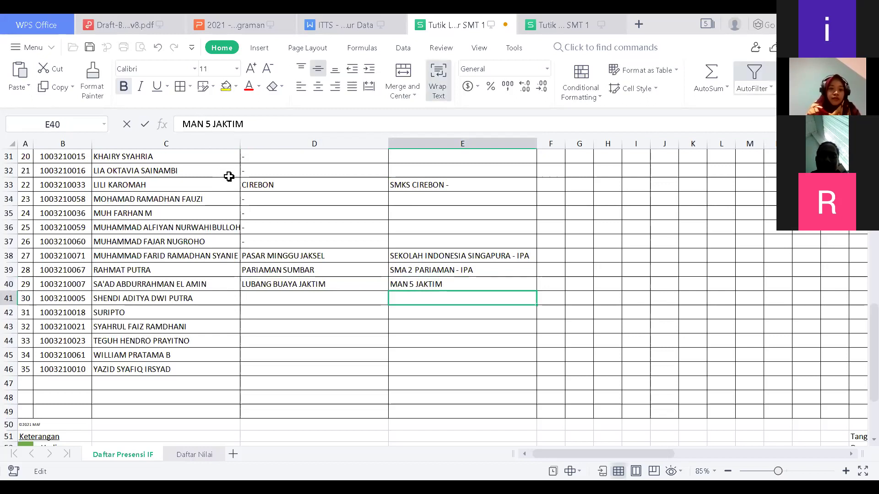
Append the study major "- IPS" to the ASAL SEKOLAH entry in row 40.
key(Left)
key(Left)
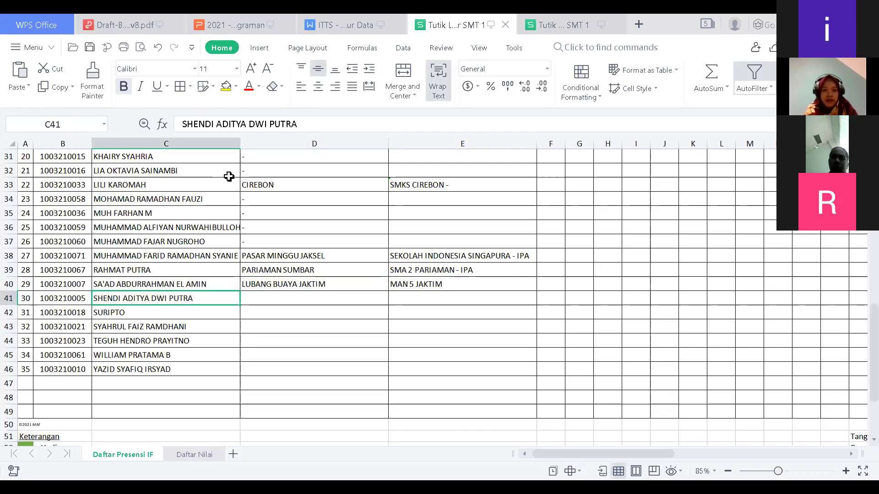
key(Right)
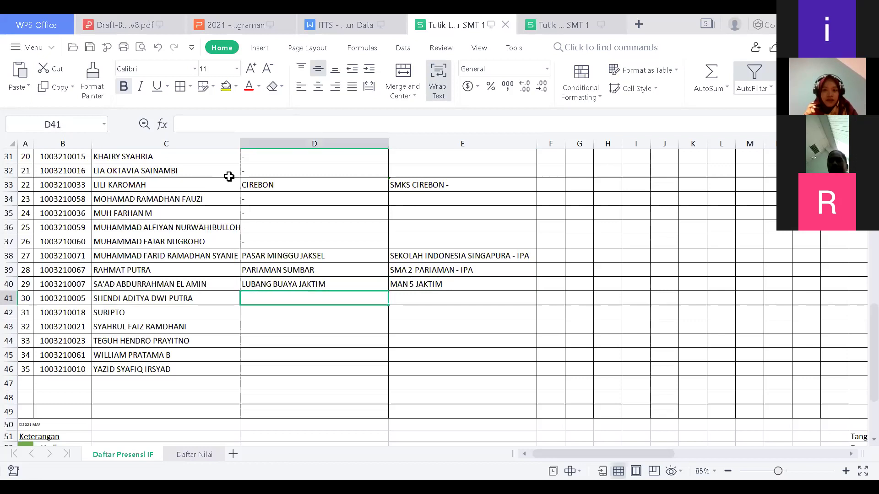
key(Up)
key(Right)
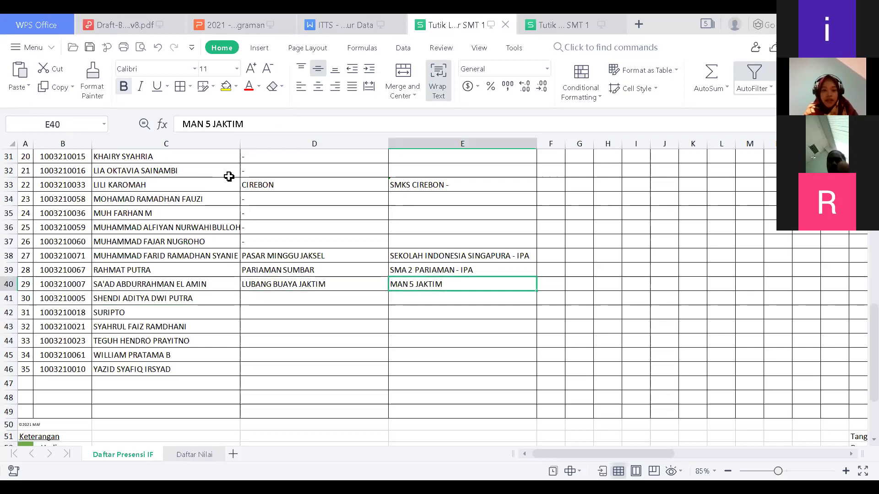
key(F2)
text(- IPS)
key(Return)
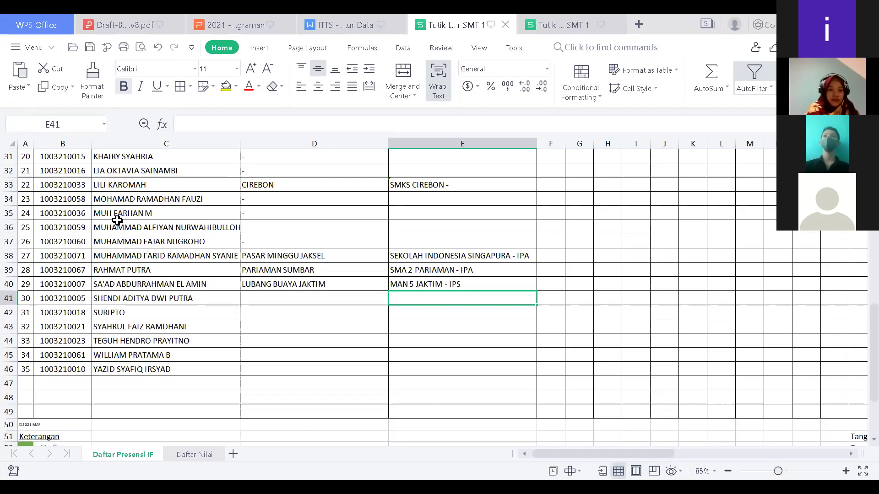
Enter "GUNUNG SINDUR" as ASAL for the student in row 41.
click(274, 296)
text(G)
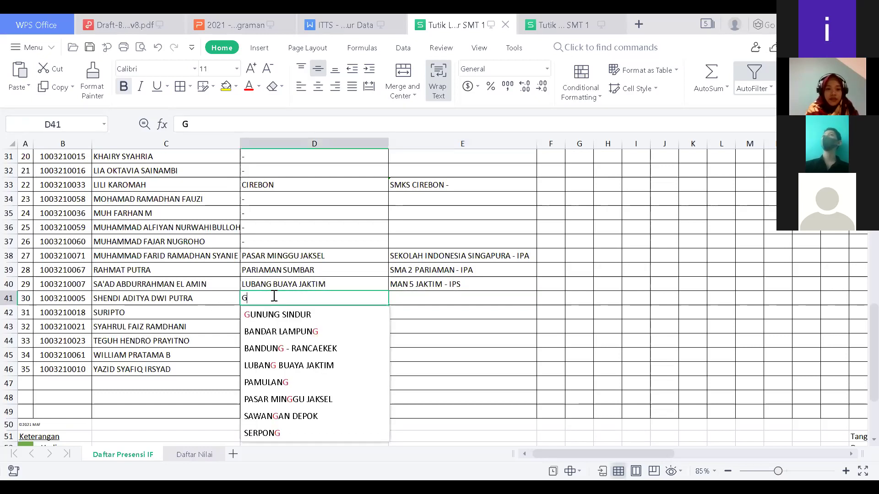
key(Tab)
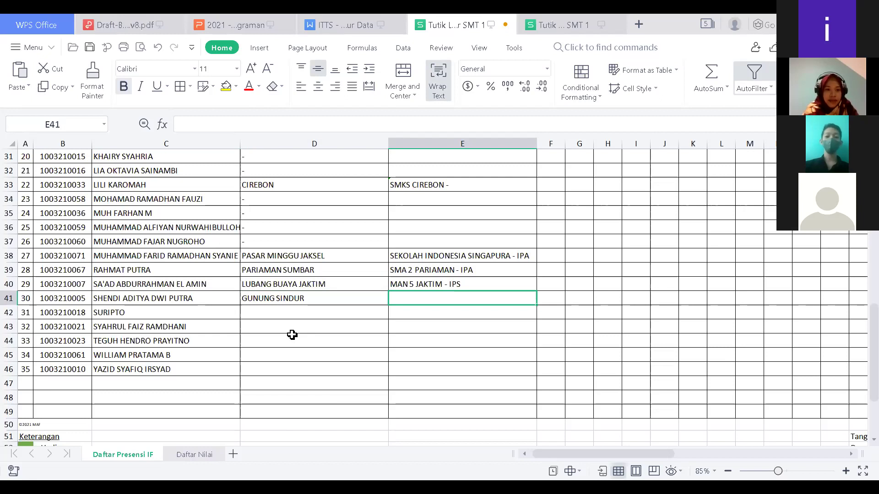
Copy the ASAL SEKOLAH entry "SMK LINK AND MATCH - MULTIMEDIA" from row 26 into row 41.
scroll(236, 343, up, 5)
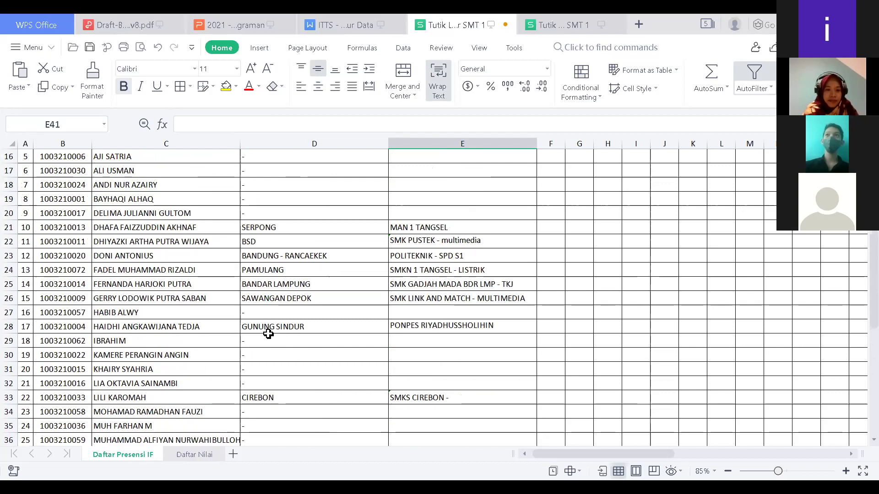
click(476, 305)
double_click(476, 304)
scroll(335, 344, down, 1)
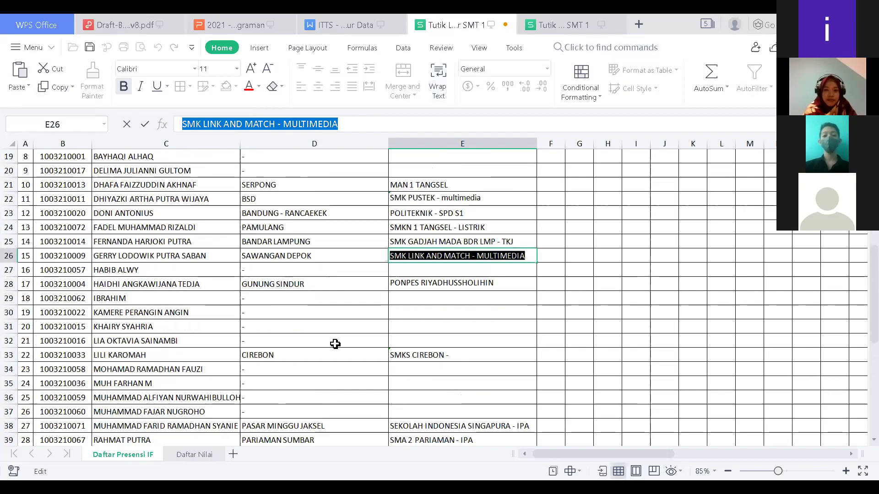
key(ctrl+c)
scroll(335, 343, down, 3)
click(441, 344)
key(ctrl+v)
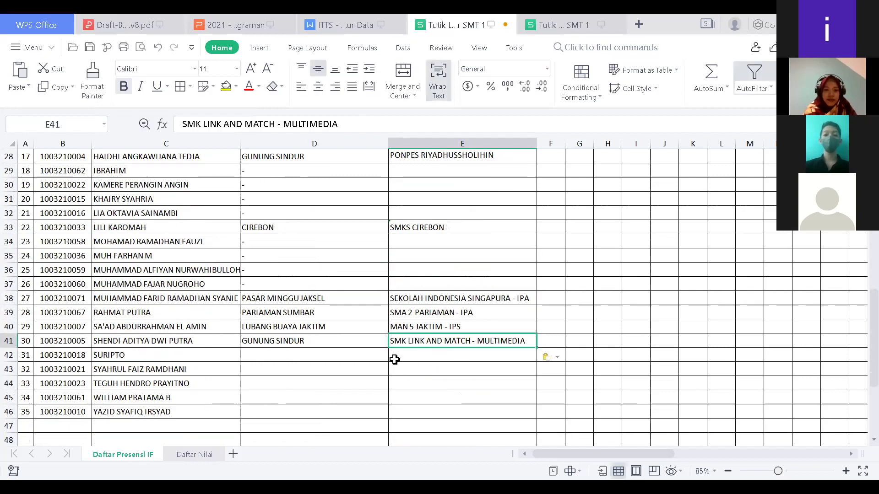
Enter "JATENG - BREBES" as ASAL for the student in row 42.
click(326, 354)
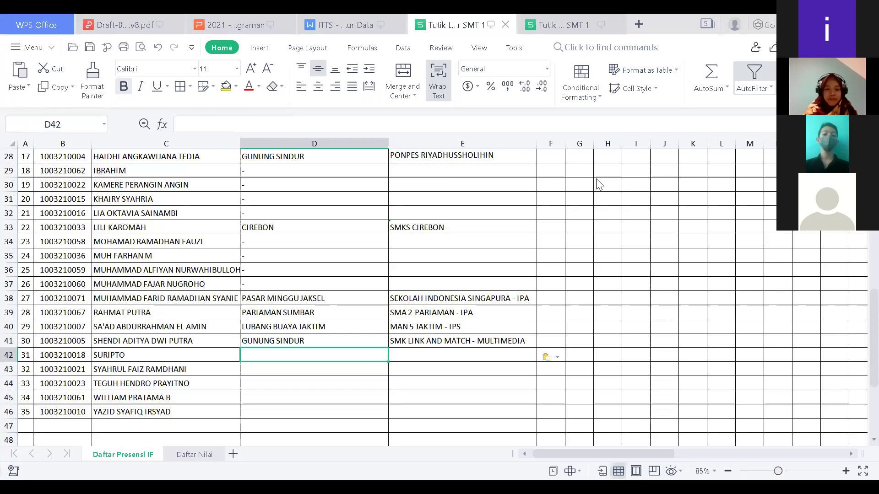
key(Left)
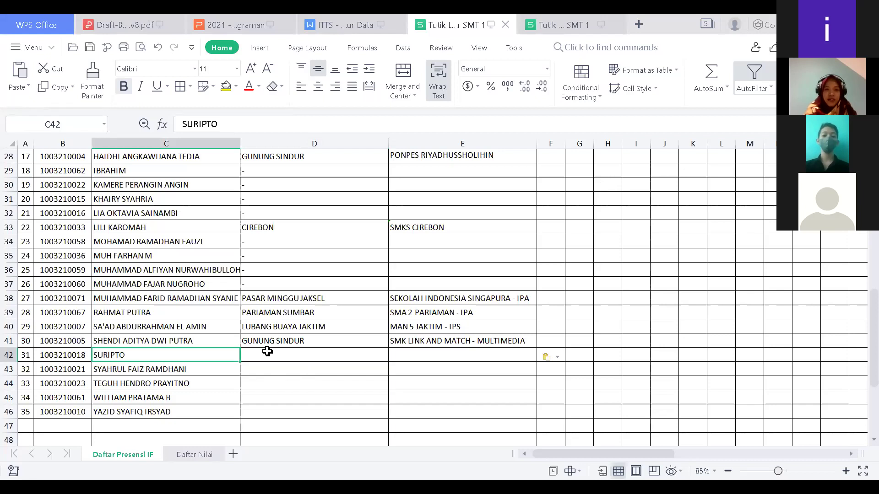
click(267, 351)
click(268, 339)
click(268, 352)
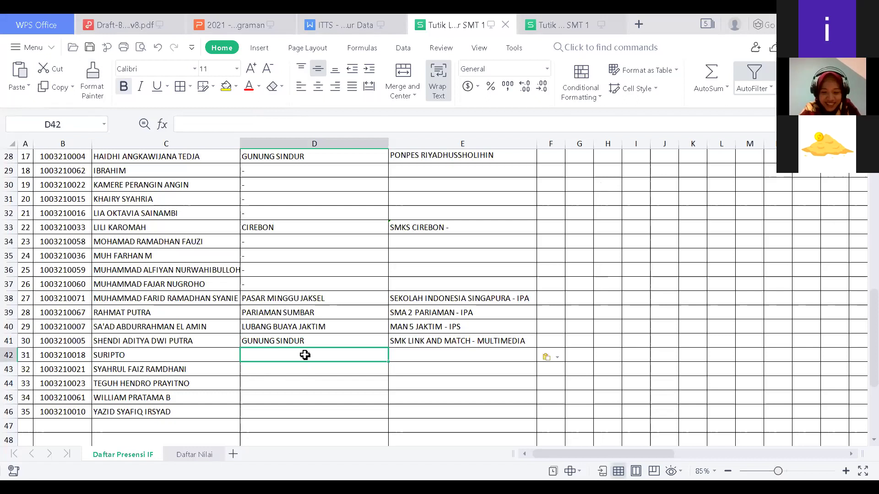
text(JA)
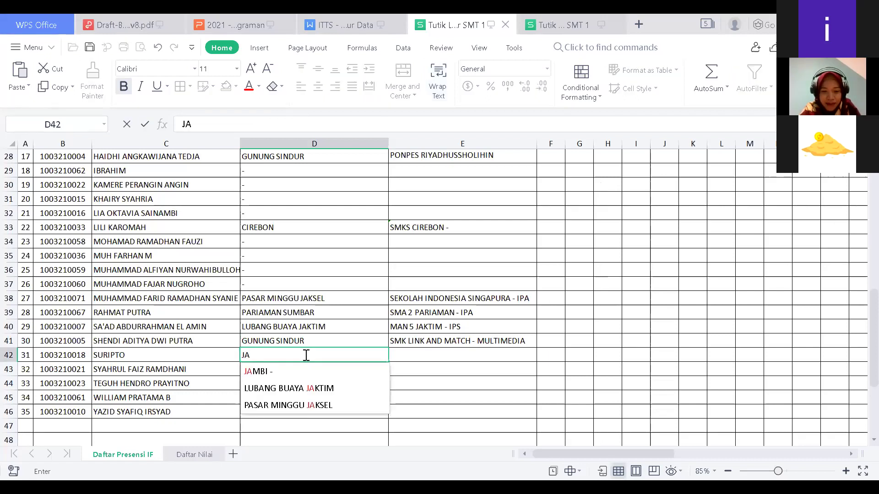
text(TENG)
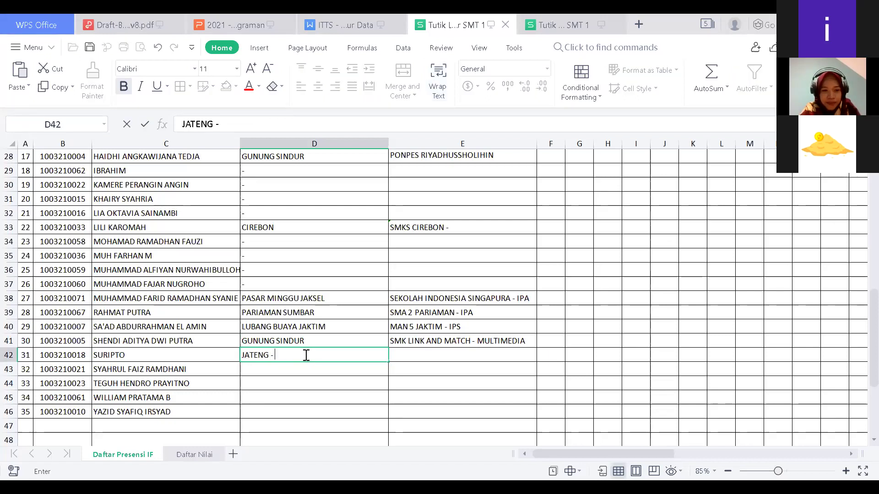
text( - BREBES)
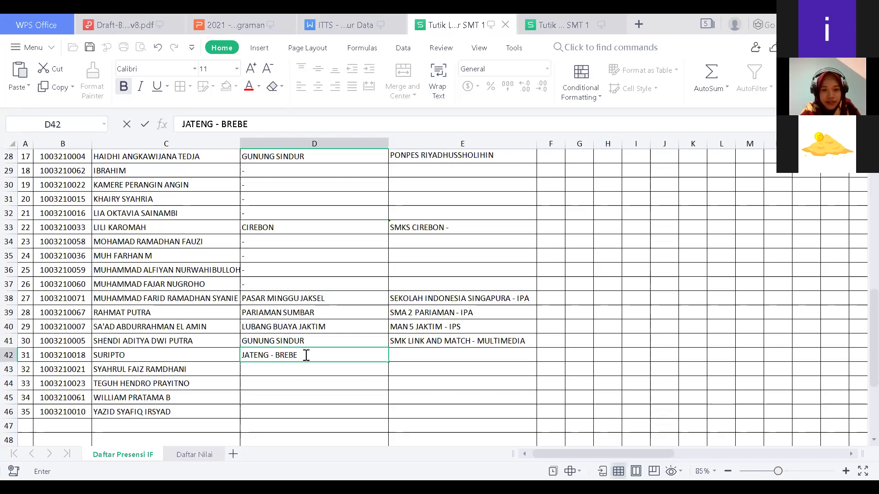
key(Tab)
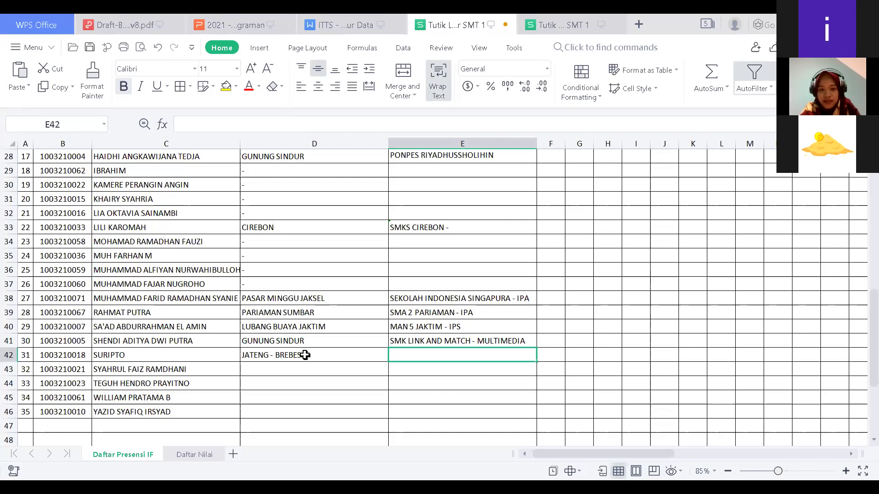
Enter "UNIVERSITAS PGRI ADIBUANA - SBY" as ASAL SEKOLAH for the student in row 42 and save the workbook.
text(UNIVERSITAS A)
text(DIBUNA)
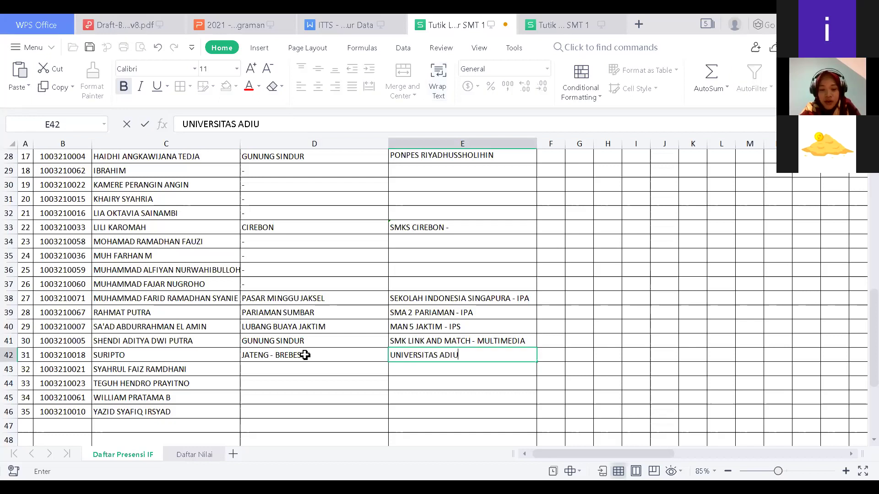
key(BackSpace)
key(BackSpace)
text(ANA)
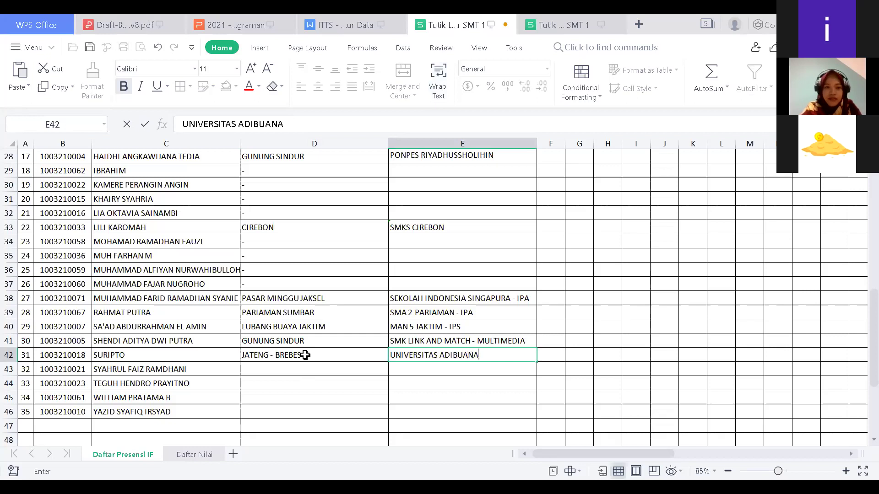
click(239, 124)
text(PGRI ADIBUANA)
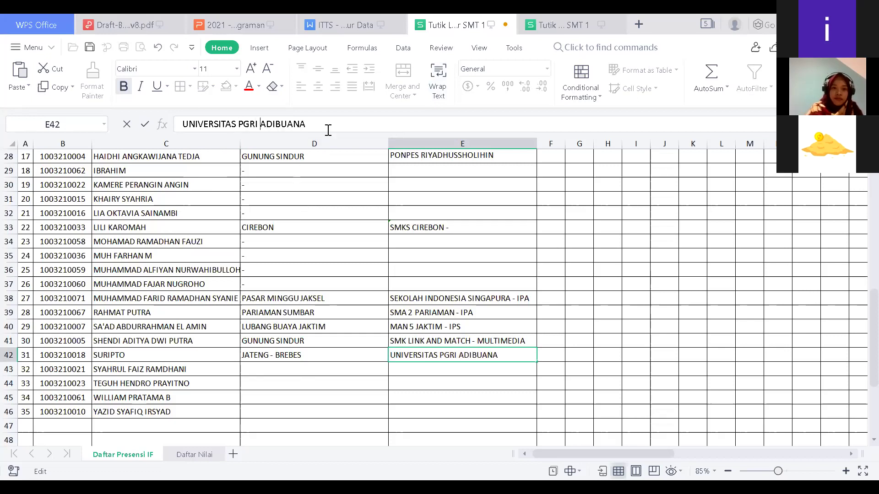
text( - SBY)
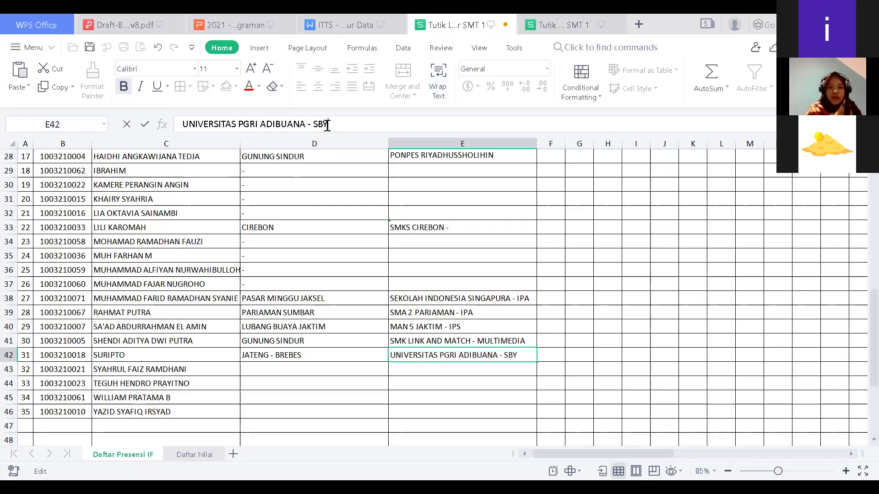
key(Return)
key(ctrl+s)
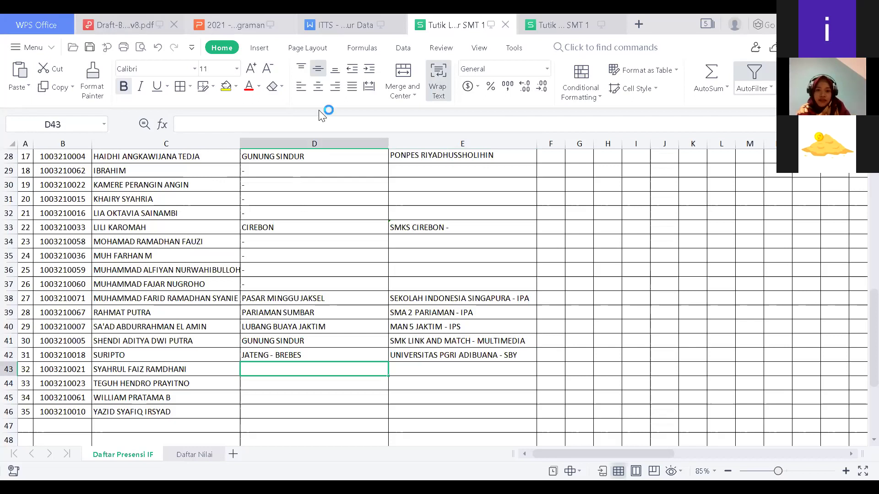
Append the study major "- TEKNIK ELEKTRO ARUS LEMAH" to the ASAL SEKOLAH entry in row 42.
key(Up)
key(Right)
click(375, 122)
text(-)
text( TEKNIK )
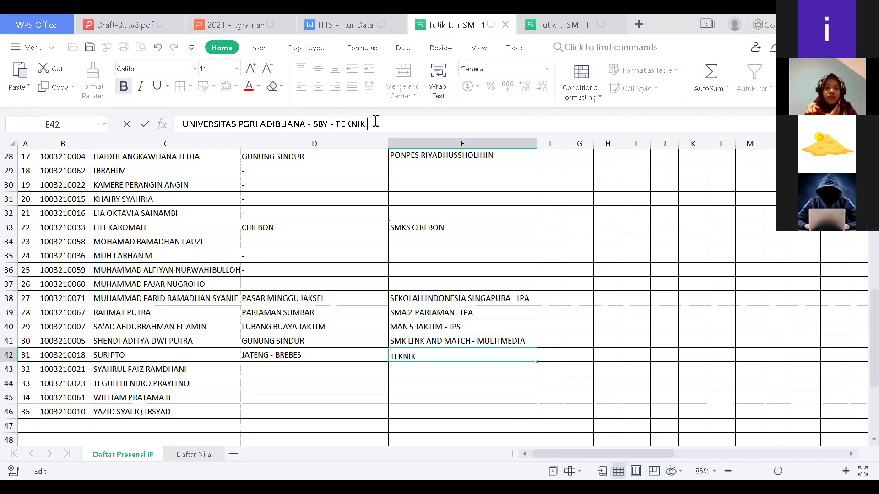
text(ELEKTRO )
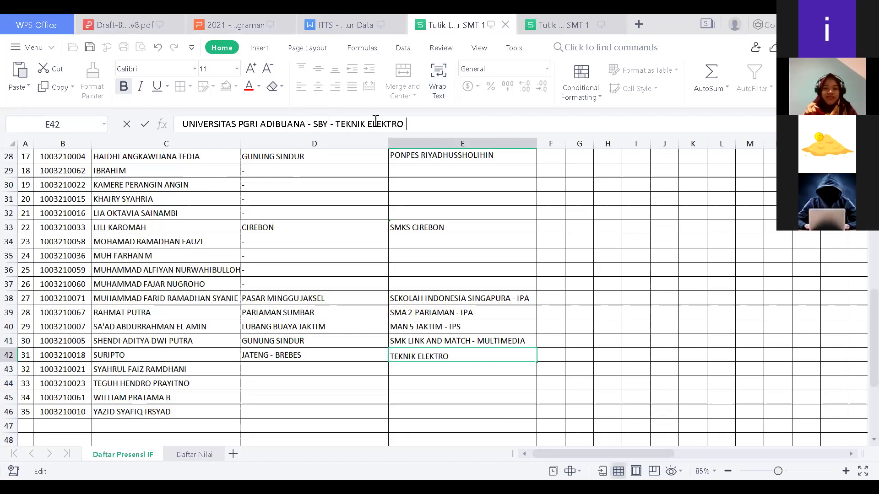
text(ARU)
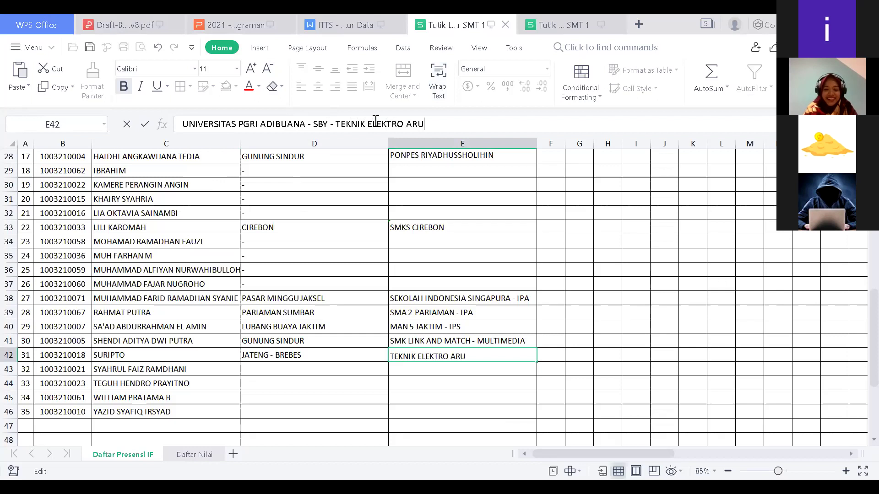
text(S LEMAH)
key(Return)
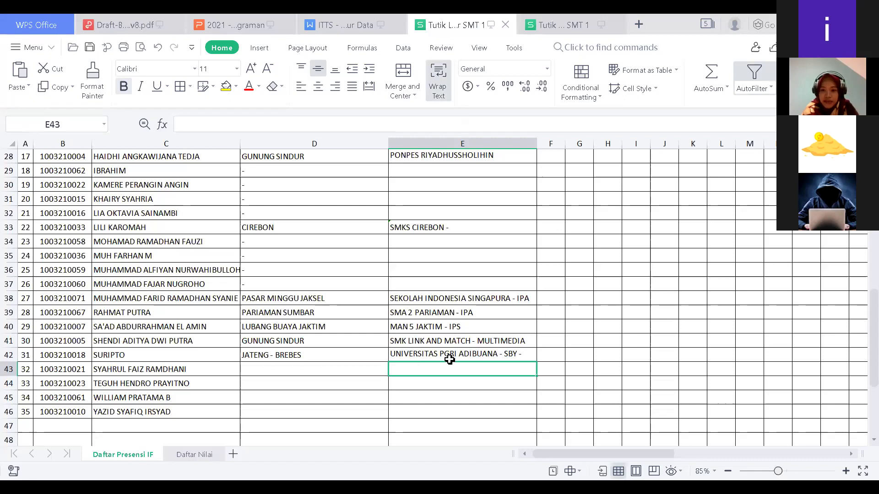
click(451, 356)
click(453, 371)
click(353, 359)
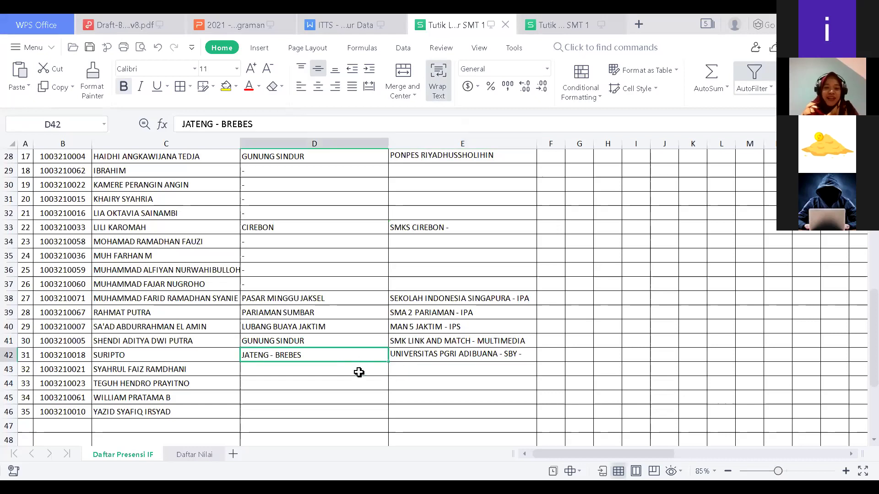
click(445, 357)
click(356, 359)
click(355, 372)
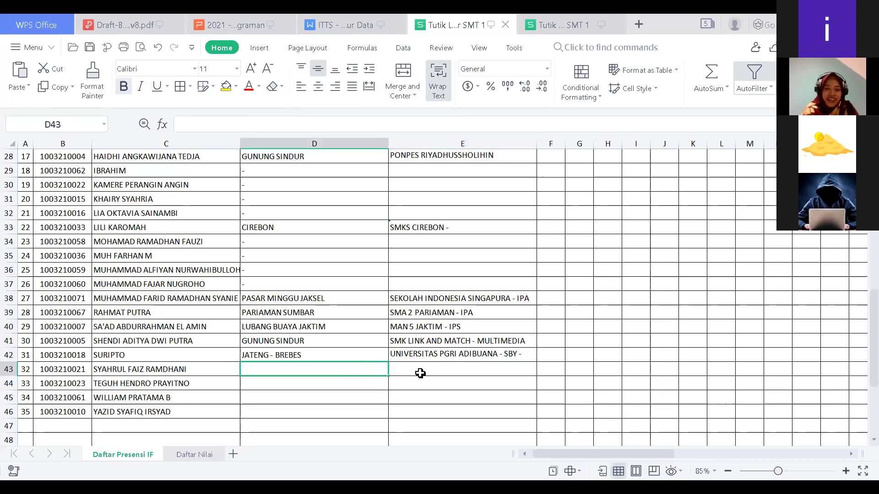
click(456, 371)
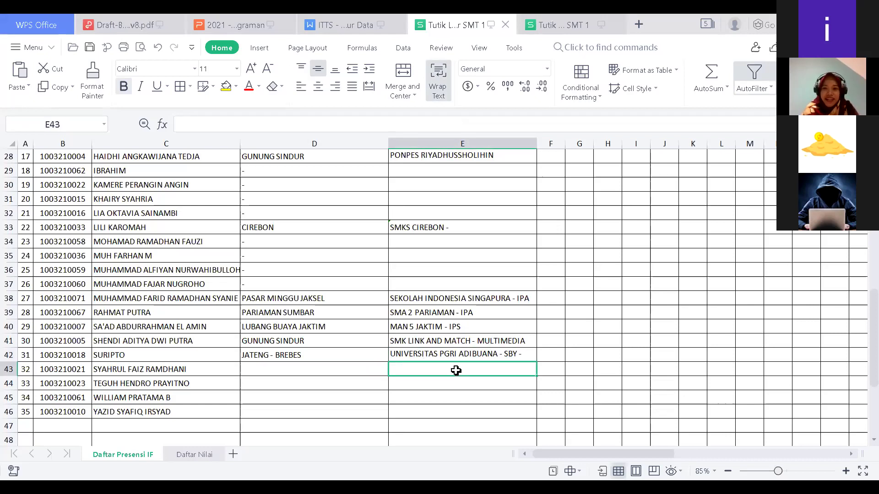
click(270, 364)
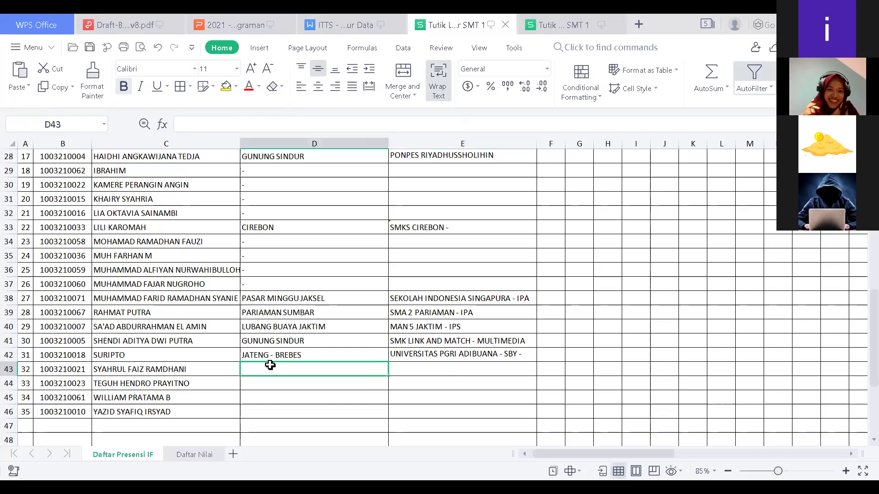
click(185, 370)
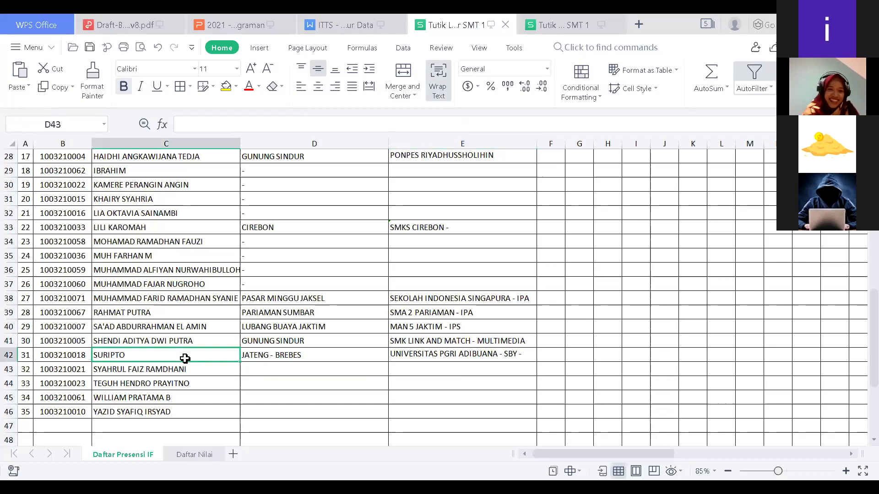
Enter "RANGKASBITUNG - LEBAK BANTEN" as ASAL for the student in row 43.
click(305, 356)
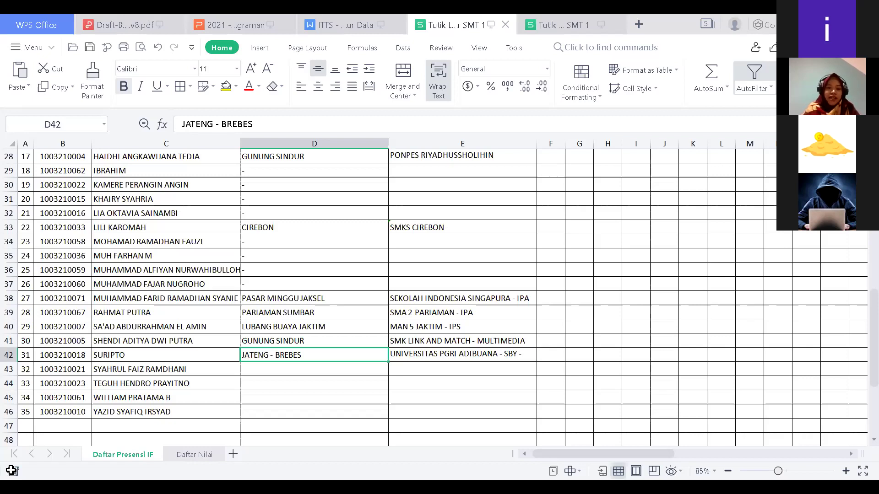
click(457, 356)
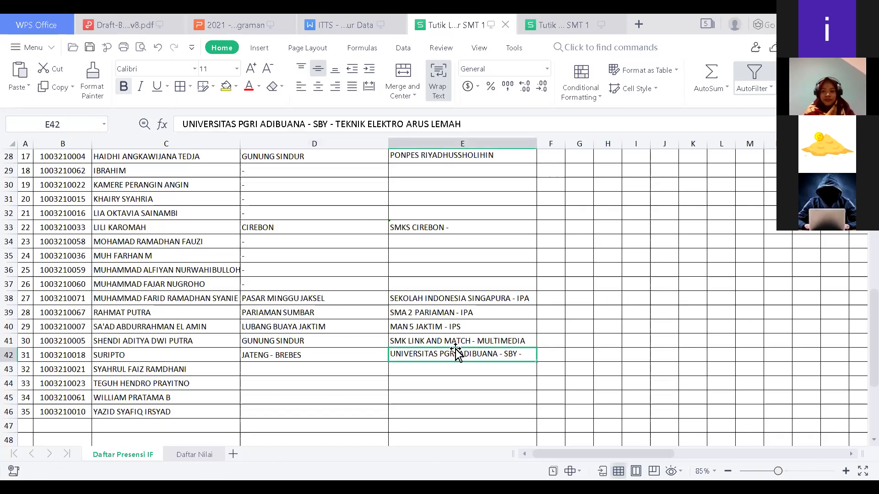
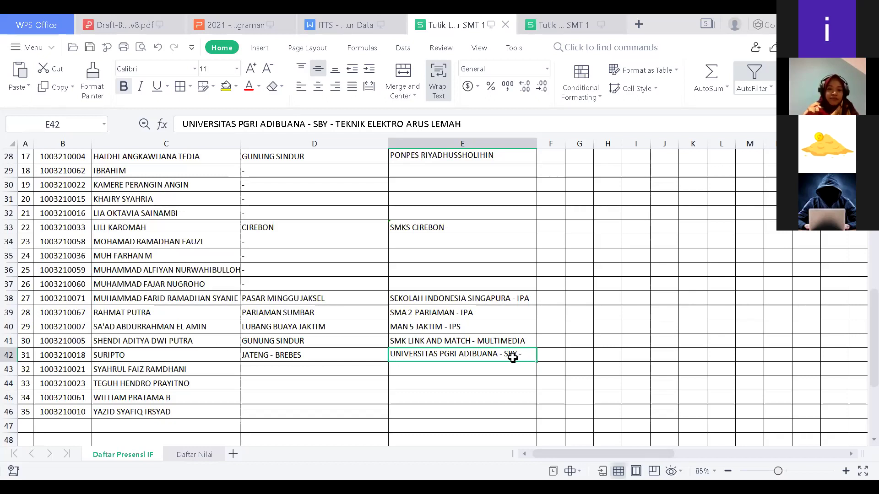
click(293, 368)
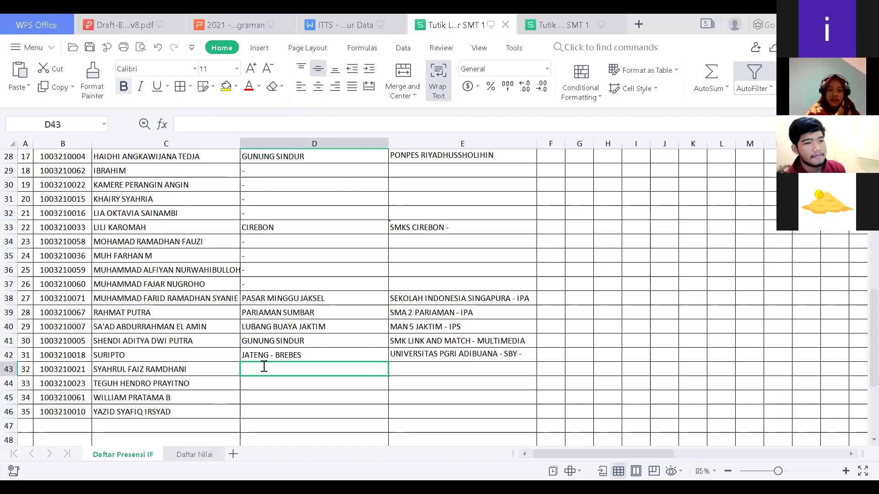
text(RANGKASBITUNG)
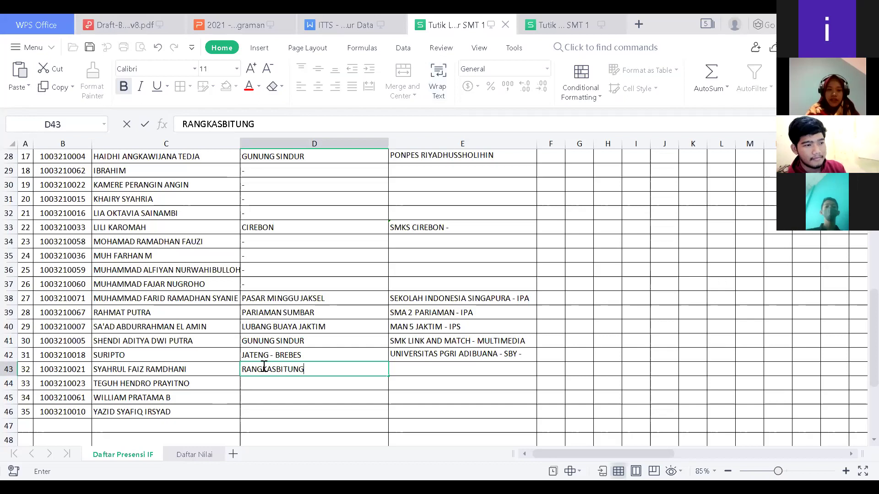
text( - LEBAK BA)
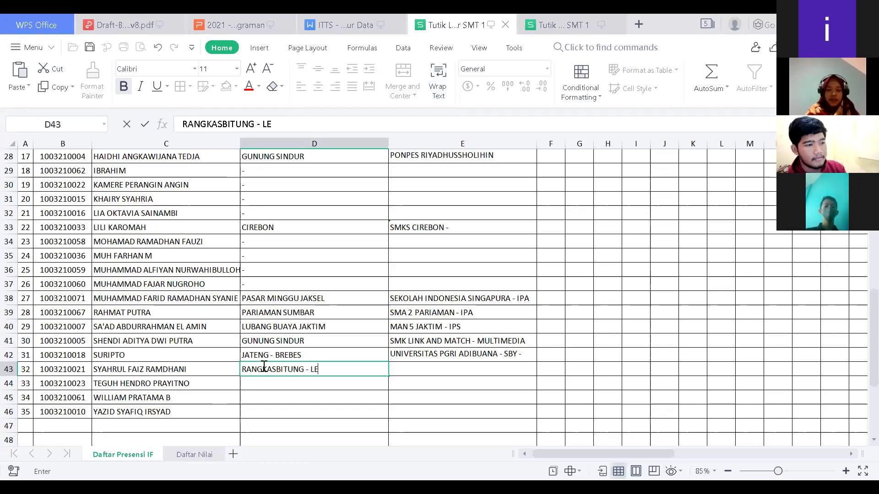
key(BackSpace)
text(BANTEN)
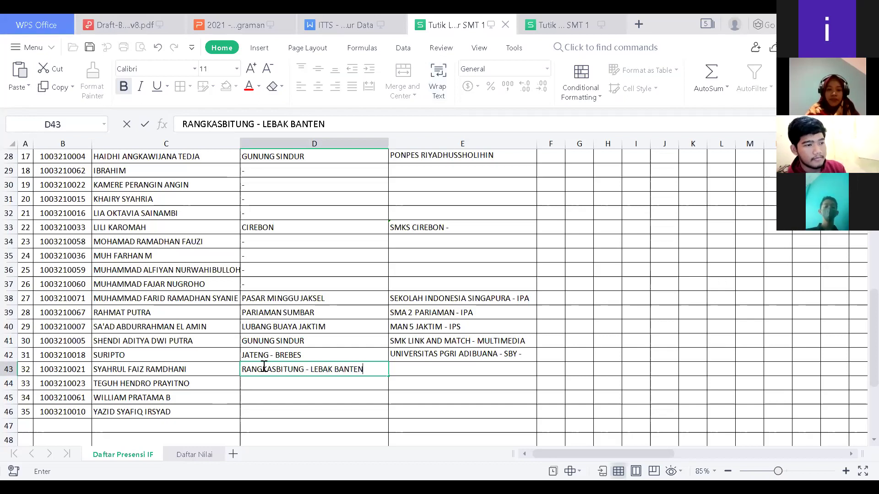
key(Tab)
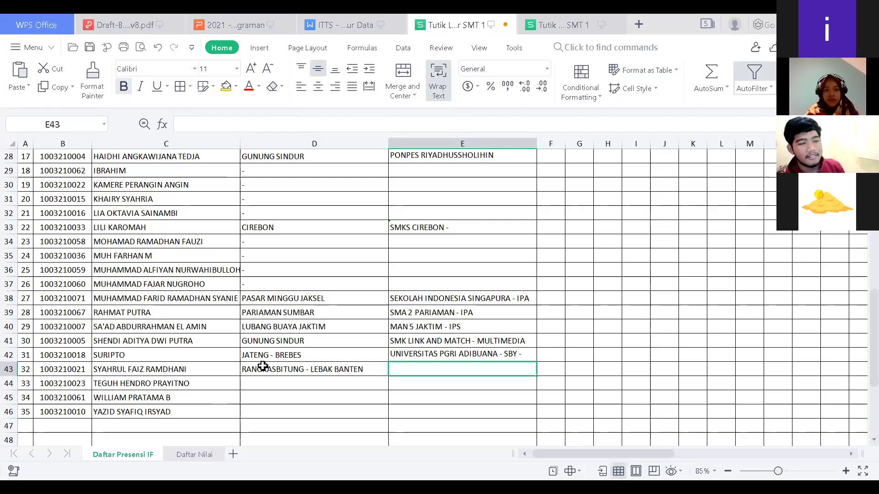
Enter "PONPES DARUL MUQORROBIN BANDUNG - IPA" as ASAL SEKOLAH for the student in row 43.
text(PONPES DA)
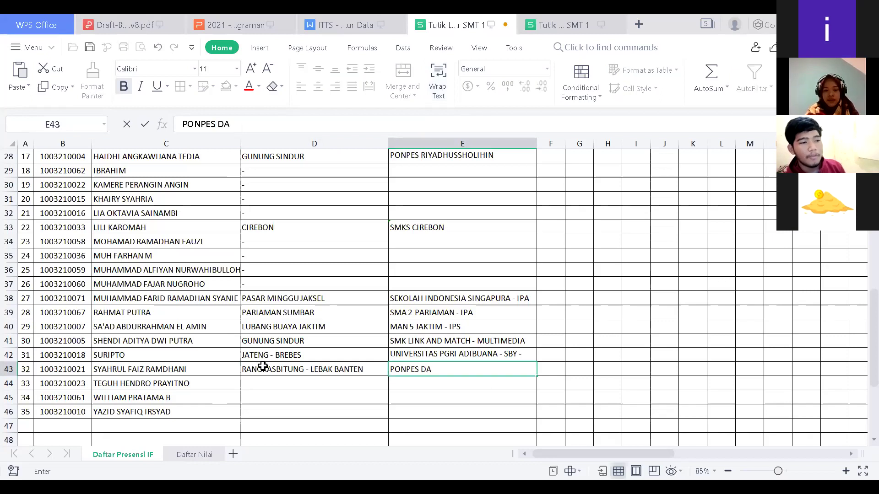
text(RUL MUQO)
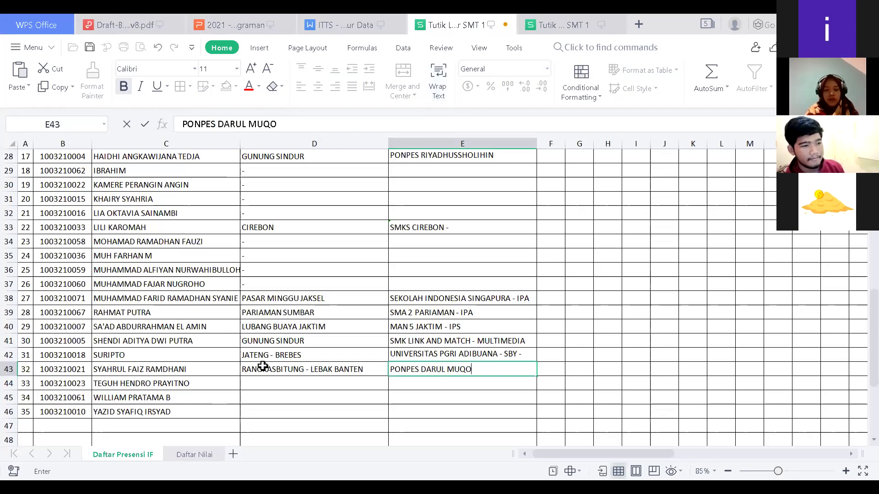
text(RROBIN BANDUN)
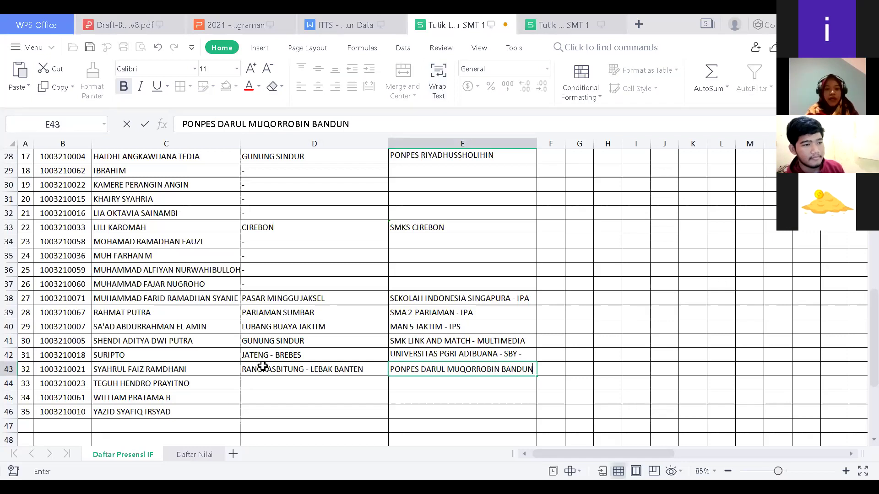
text(G -)
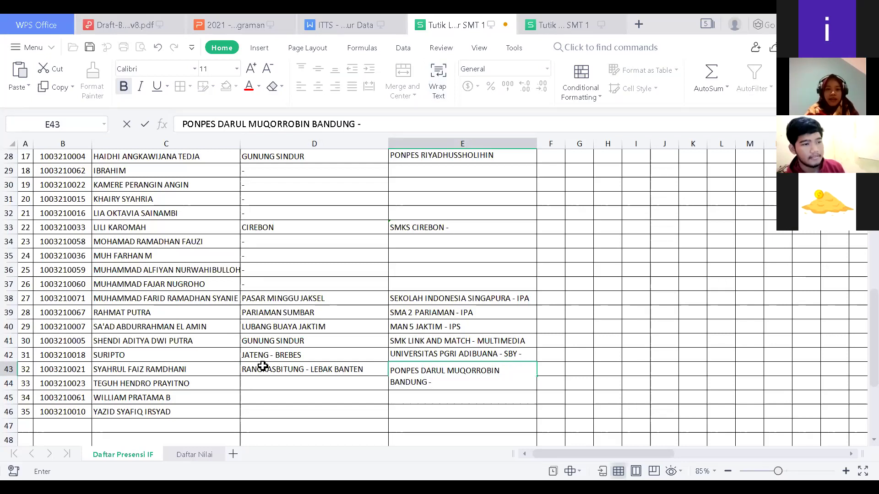
text( IPA)
key(Return)
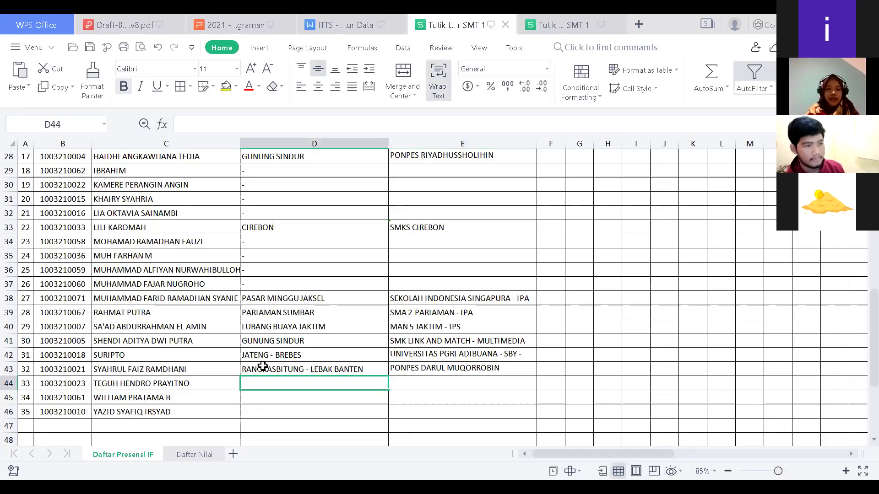
click(216, 370)
click(214, 380)
click(297, 369)
click(295, 383)
click(191, 373)
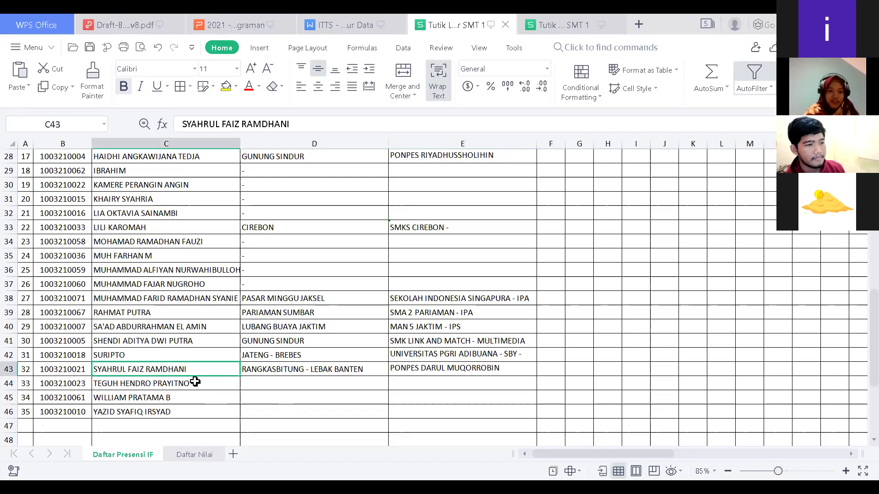
Enter "SINTANG KALBAR" as ASAL for the student in row 44.
scroll(205, 306, down, 2)
click(205, 302)
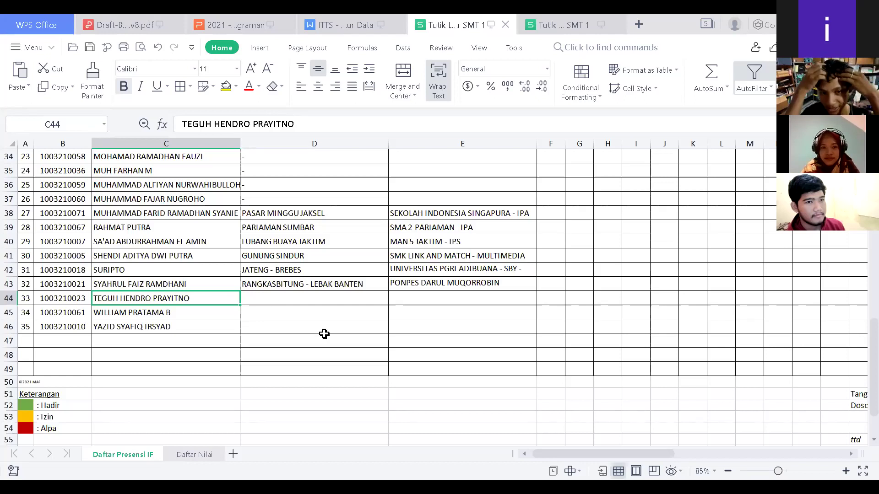
click(290, 300)
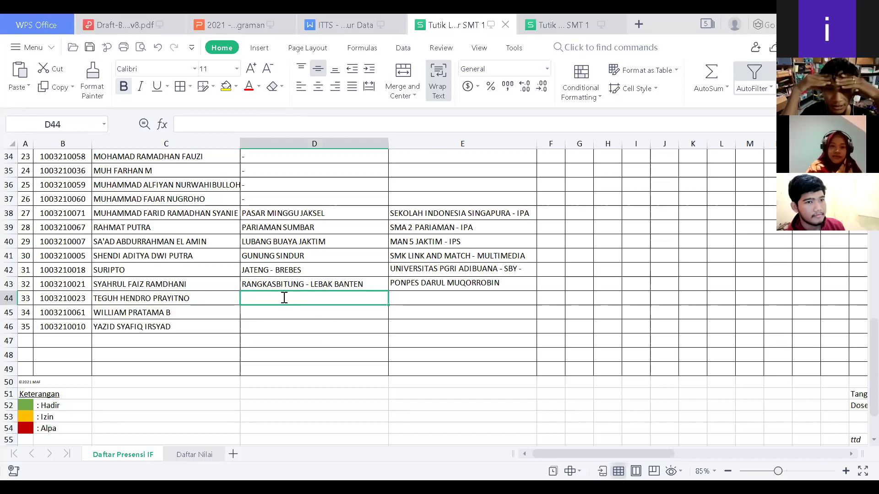
text(SINTANG KALBAR)
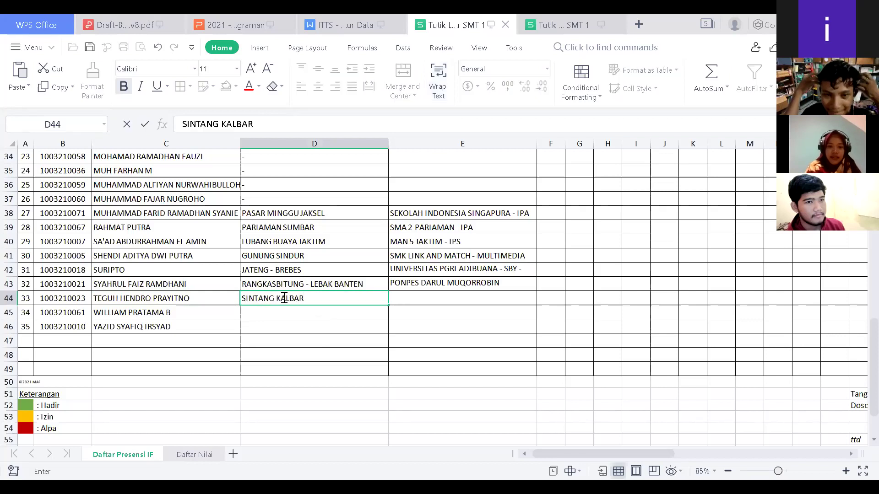
key(Tab)
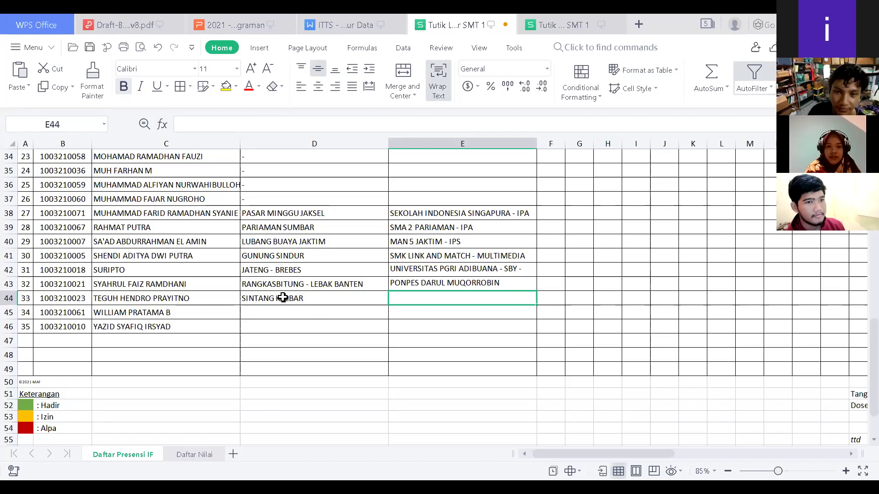
Enter "SMKN 1 SINTANG - TKJ" as ASAL SEKOLAH for the student in row 44.
text(SMKN 1 SINTANG)
key(Return)
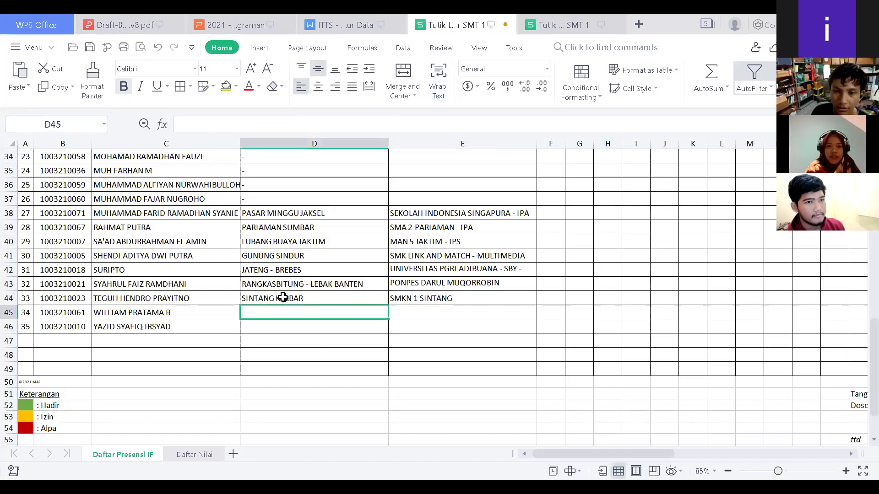
key(Up)
key(Right)
key(F2)
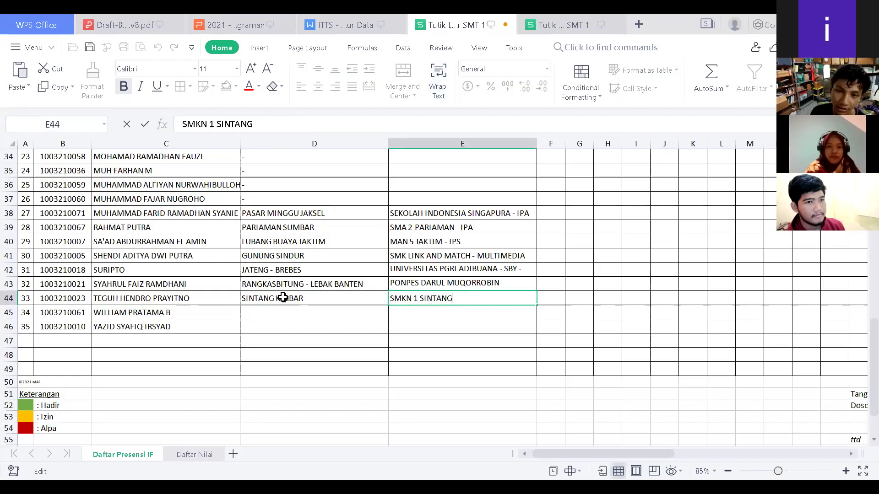
text(- TKJ)
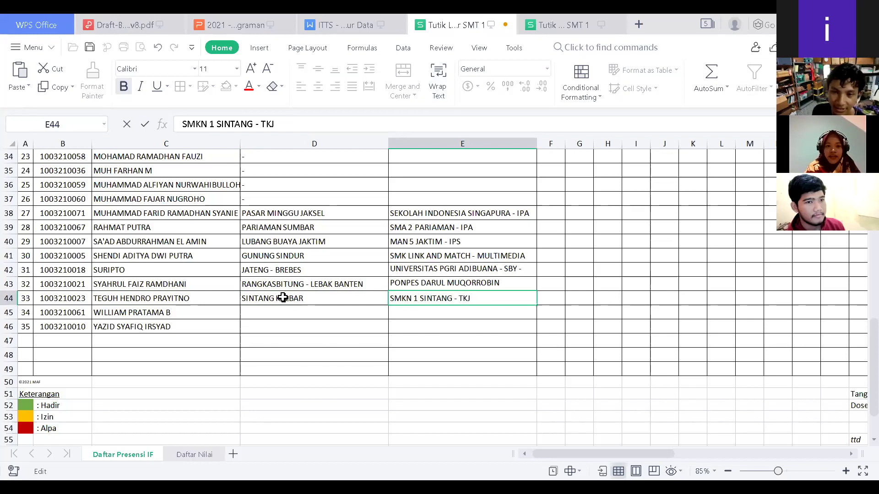
key(Return)
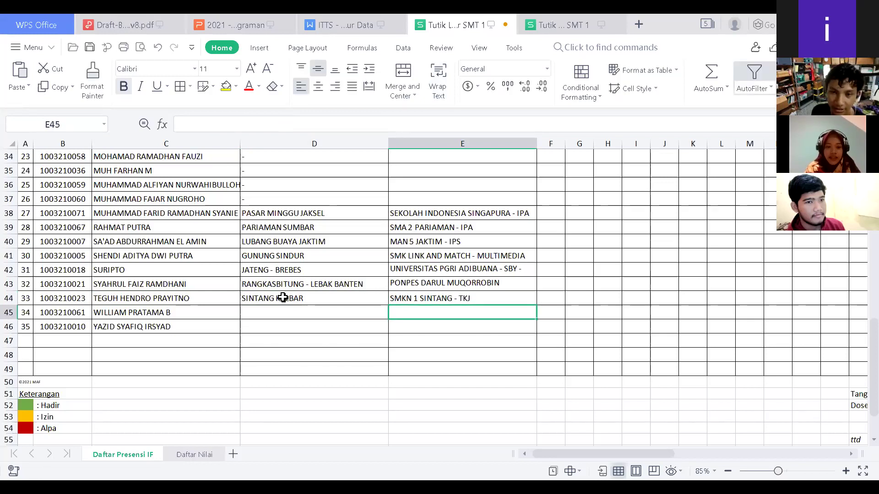
key(Left)
key(Left)
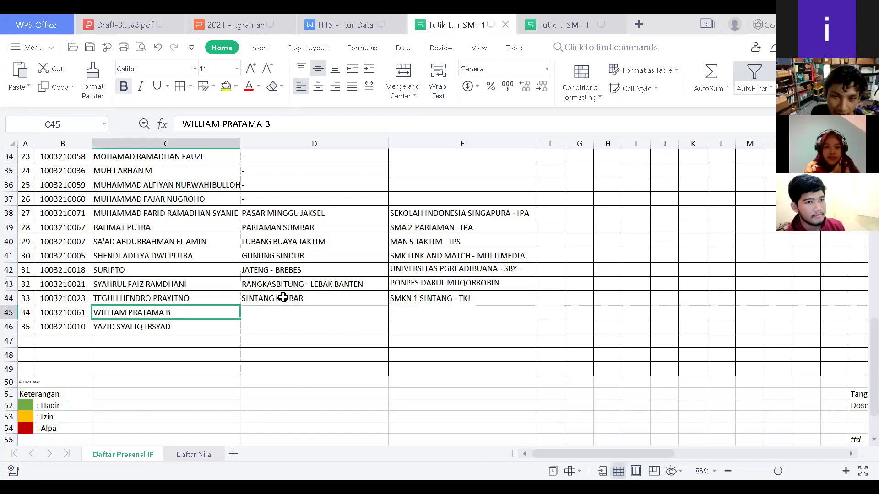
key(Up)
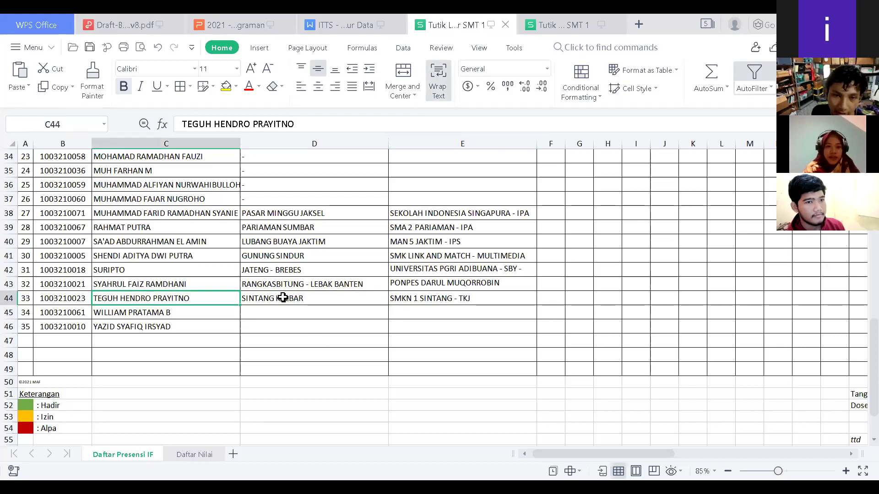
key(Right)
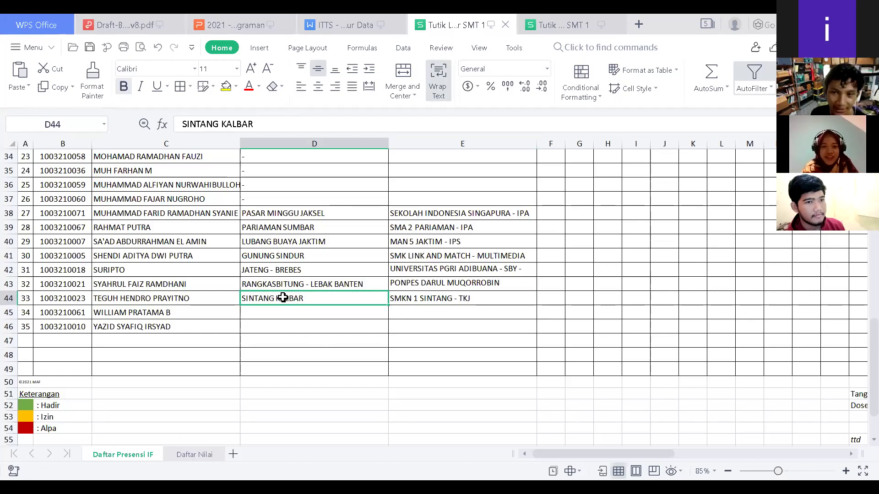
key(Left)
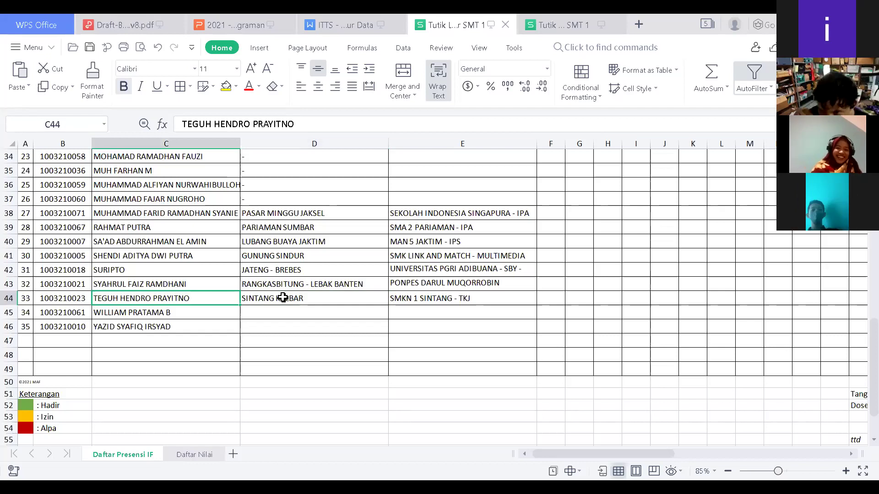
key(Down)
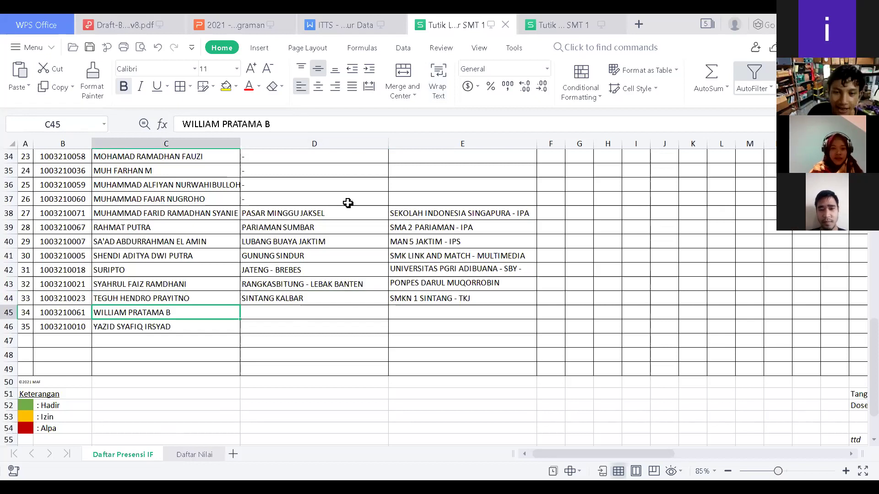
Enter "SULSEL - PALOPO" as ASAL for the student in row 45 and save the workbook.
click(257, 312)
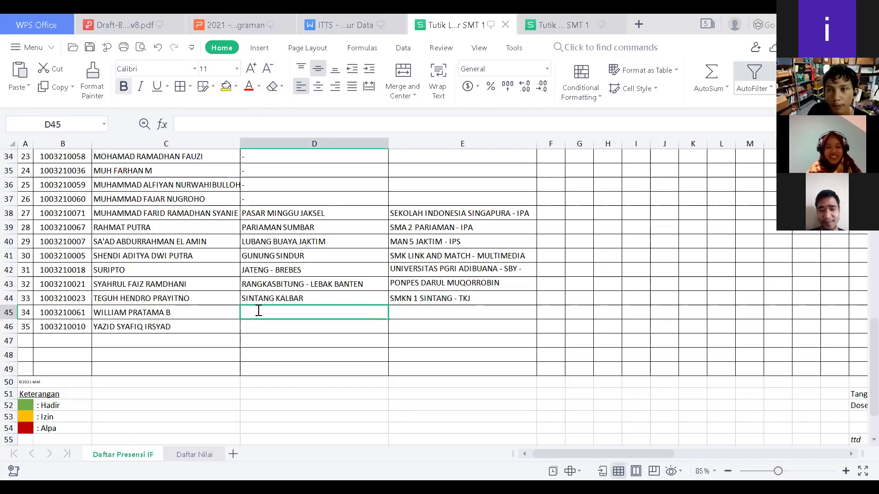
text(SULSEL)
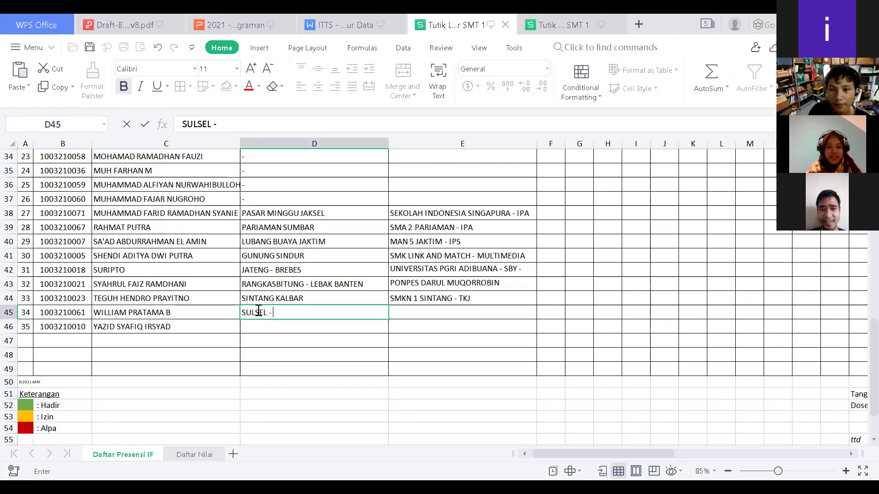
text( -)
text( PAD)
key(BackSpace)
text(LOPO)
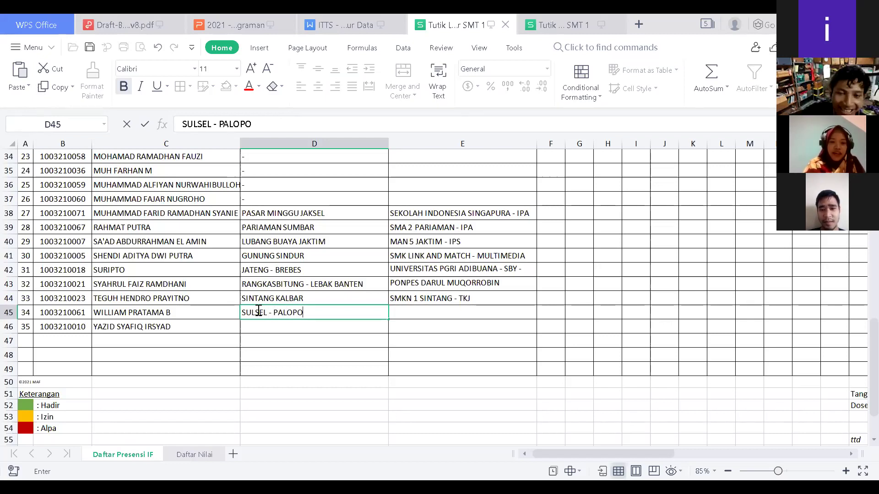
key(Tab)
key(ctrl+s)
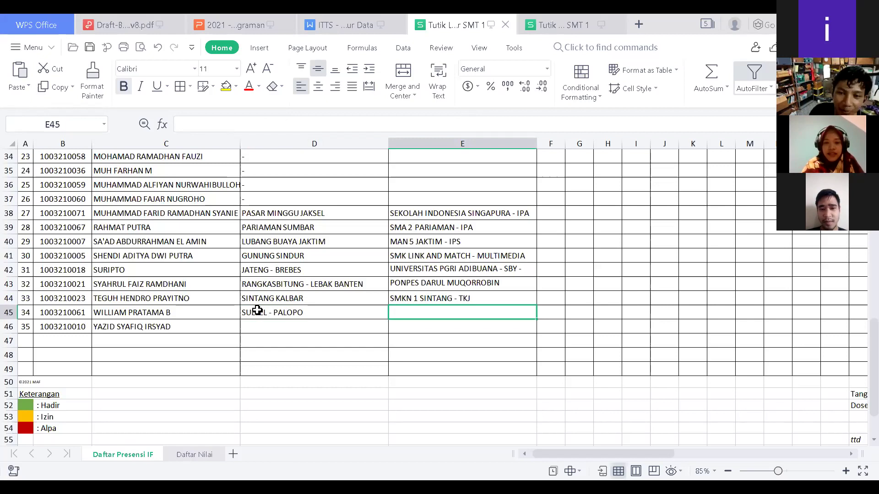
Enter "SMAN 2 PALOPO - IPA" as ASAL SEKOLAH for the student in row 45.
text(SMAN 2 PALOO)
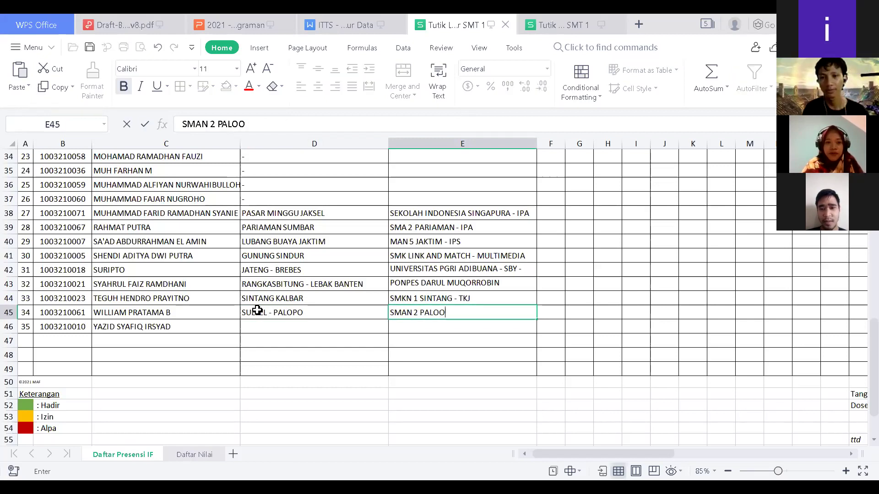
key(BackSpace)
text(PO -)
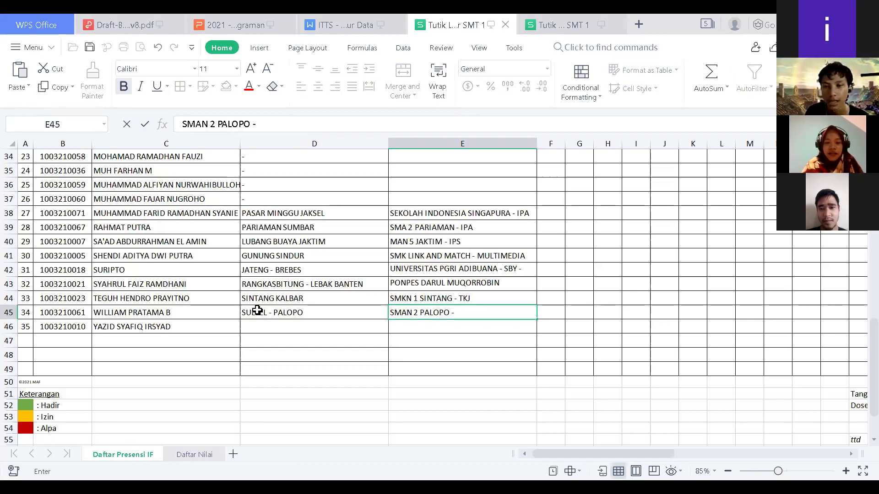
text( IPA)
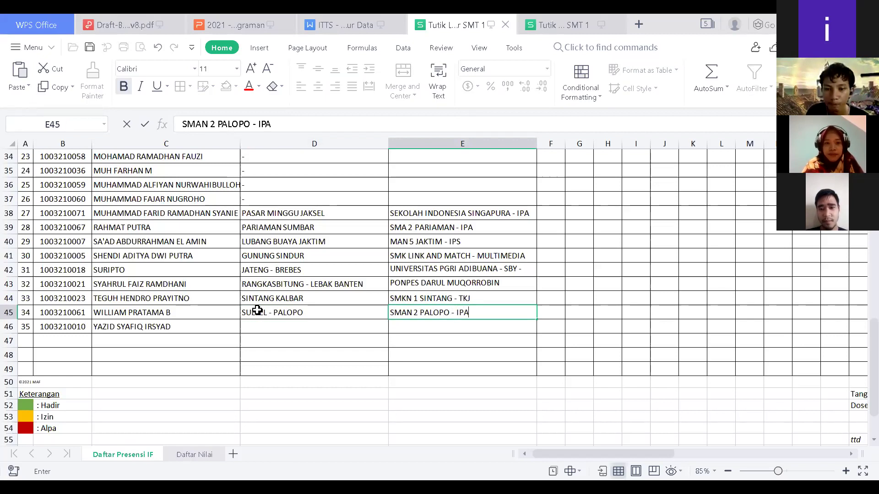
key(Return)
key(Left)
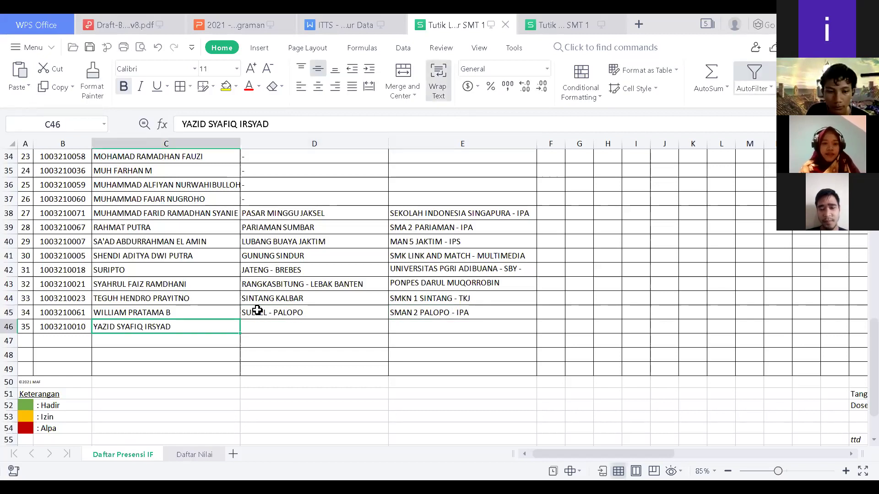
key(Up)
key(Right)
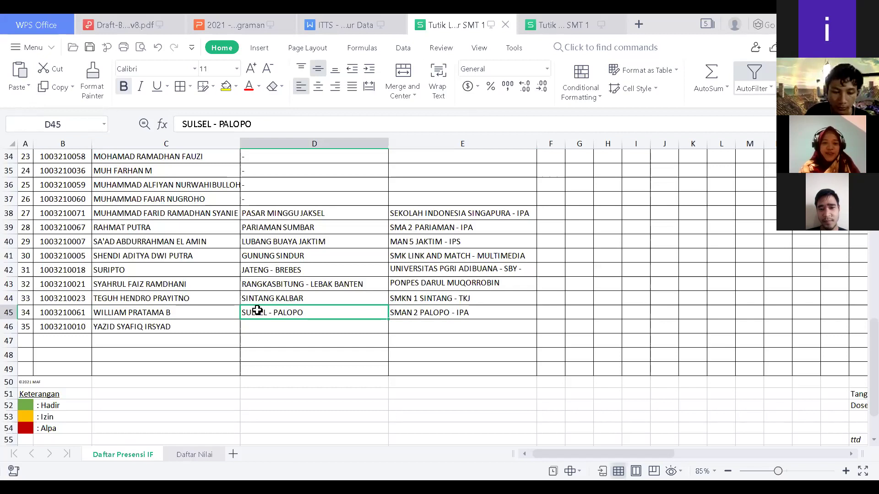
key(Down)
key(Left)
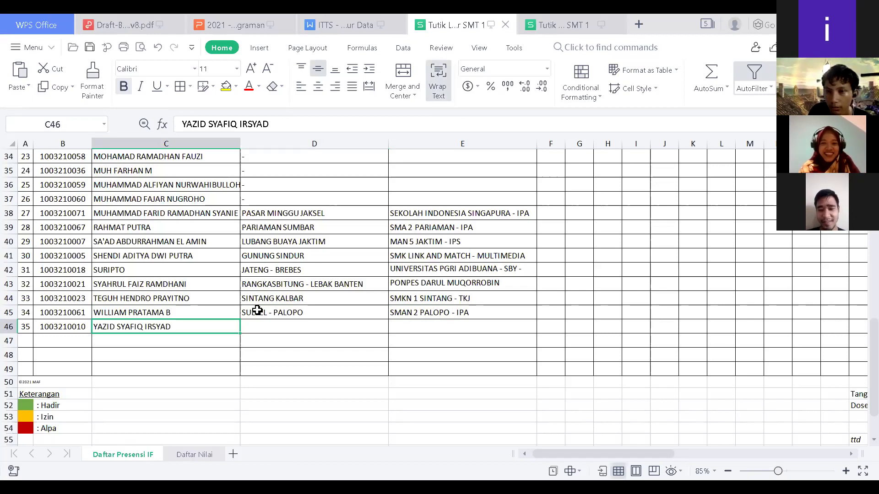
key(Left)
key(Up)
key(Right)
key(Right)
key(Down)
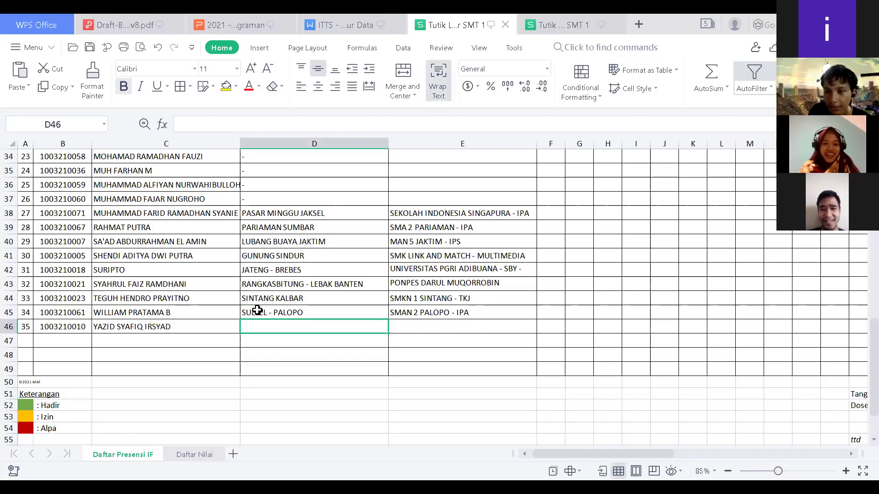
key(Left)
key(Left)
key(Up)
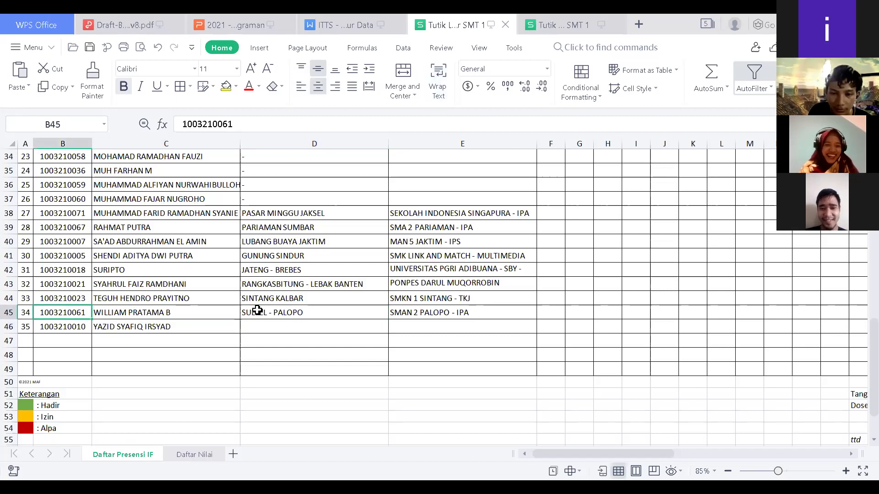
key(Right)
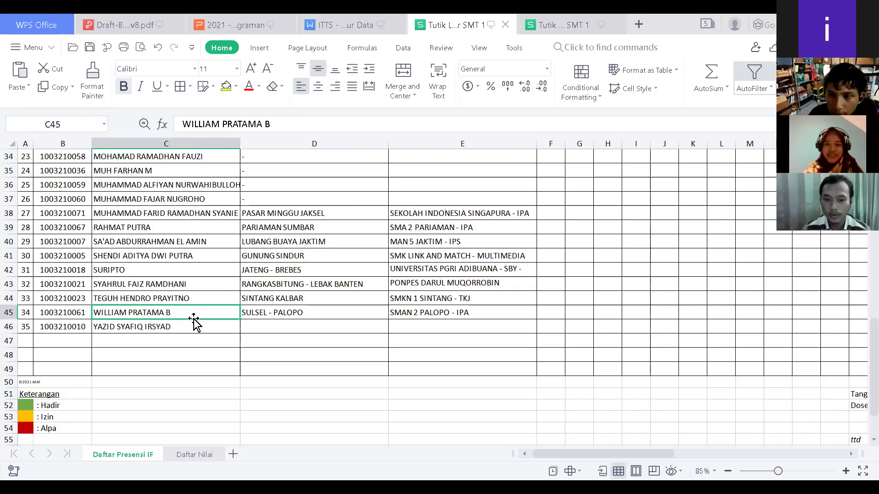
Enter "PRINGSEWU - LAMPUNG" as ASAL for the student in row 46 and save the workbook.
click(137, 326)
key(Right)
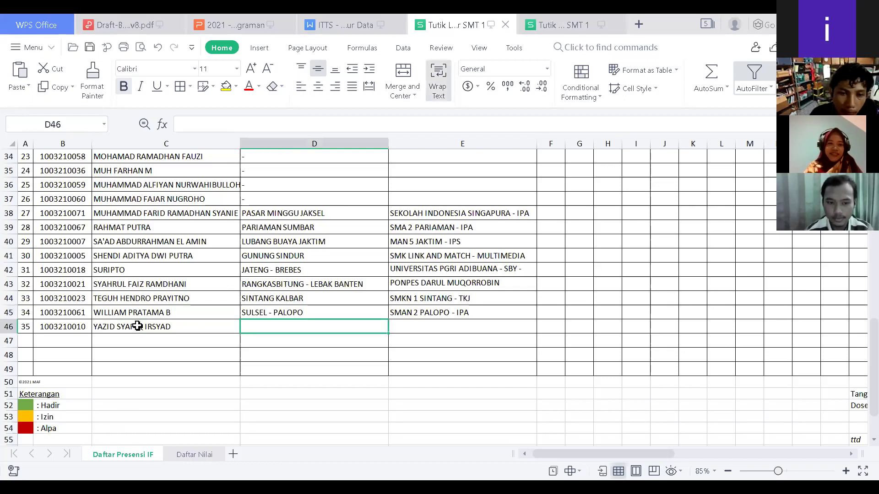
text(PRIN)
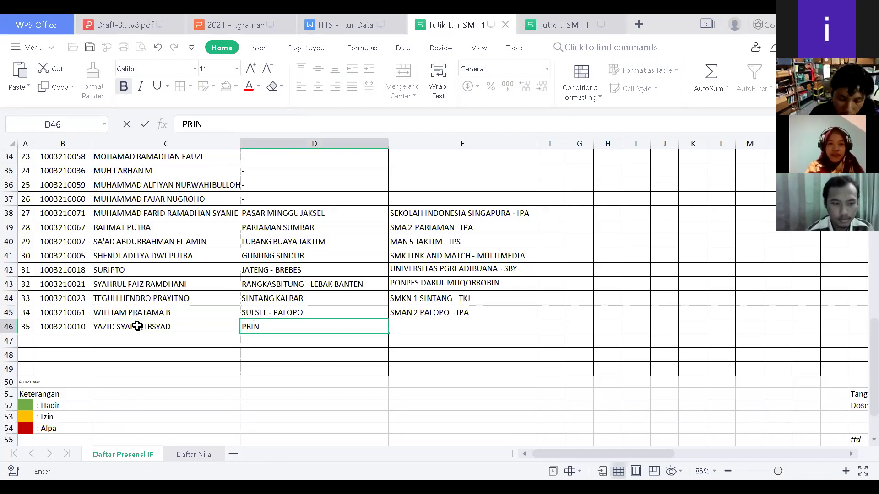
text(GSEWU - LAMPUNG)
key(Tab)
key(ctrl+s)
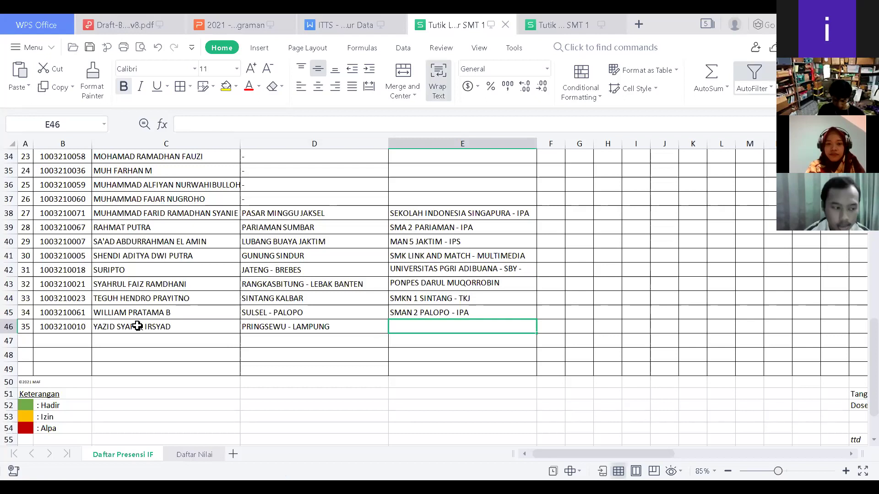
Enter "SMAN 1 GADINGREJO PRINGSEWU - IPA" as ASAL SEKOLAH for the student in row 46.
text(A)
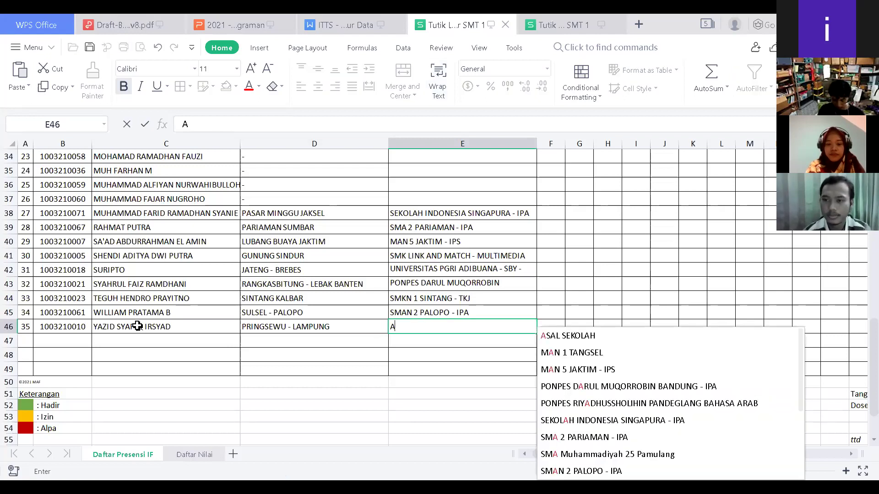
key(BackSpace)
text(SMAN 1 )
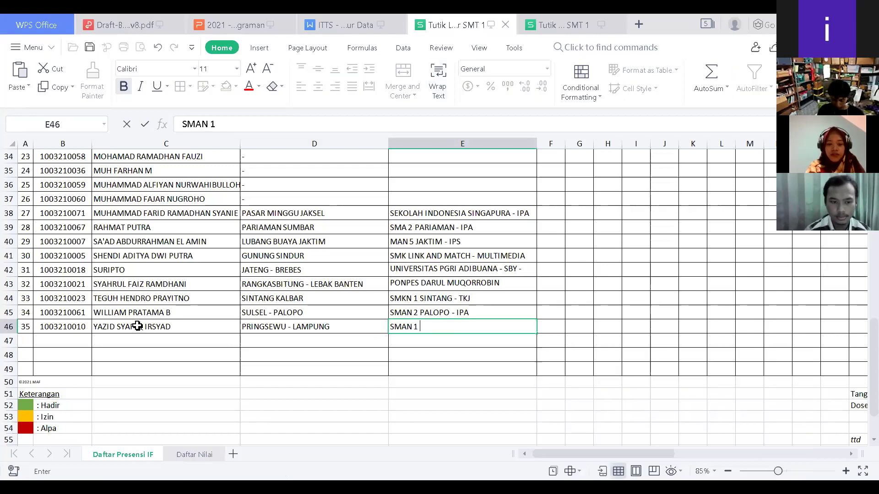
text(GADINGREJO)
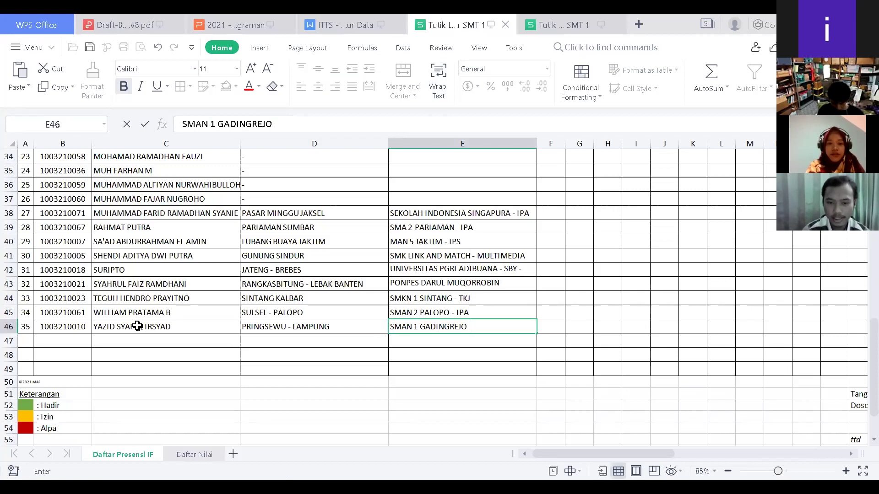
text( PRING)
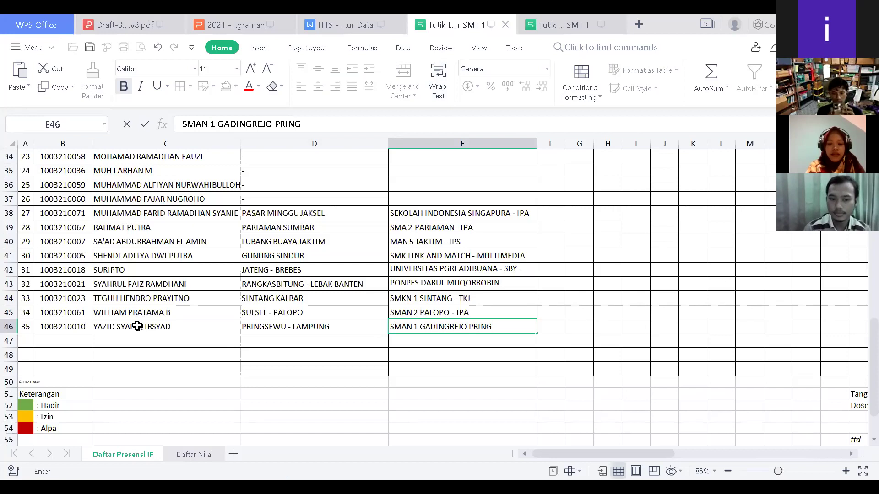
text(SEWU)
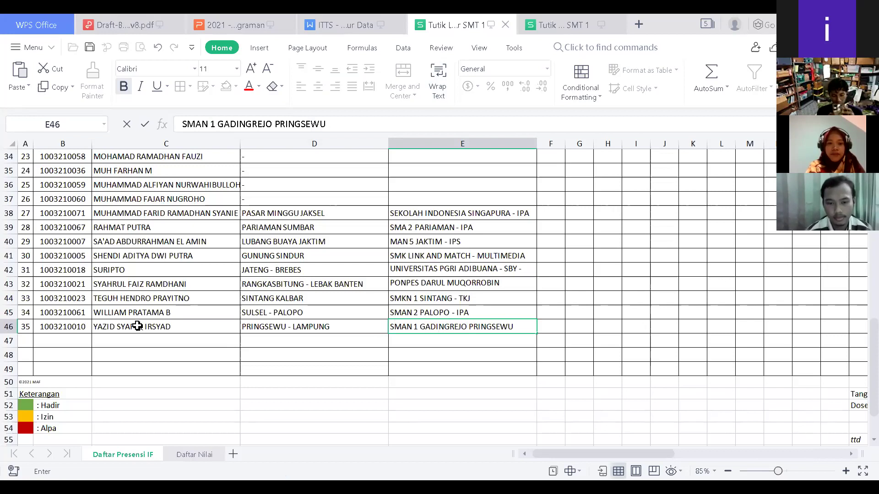
key(Return)
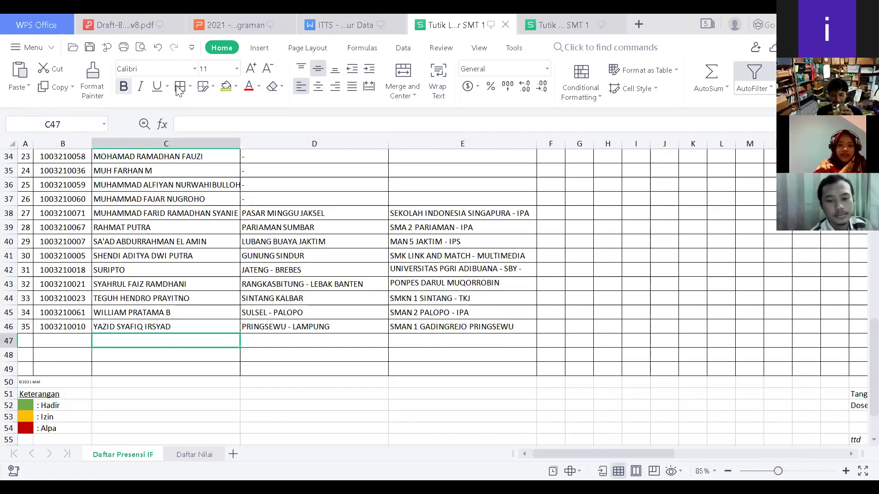
double_click(410, 331)
text(IPA)
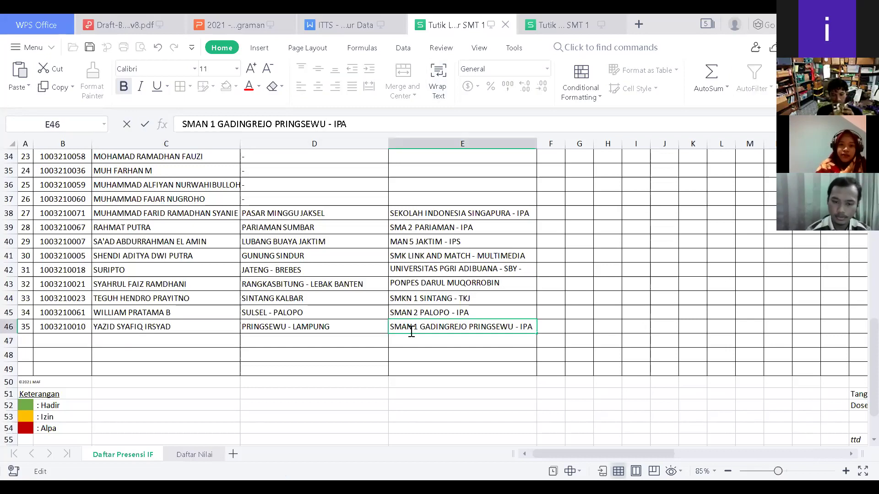
key(Return)
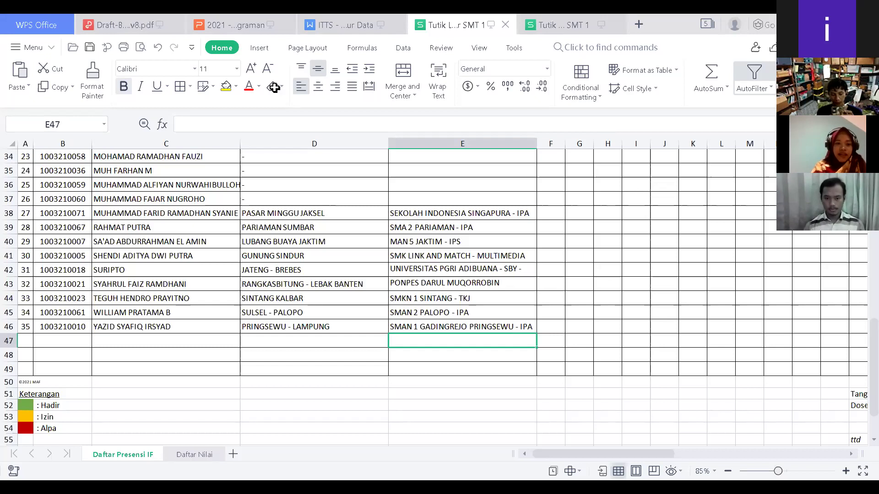
key(Left)
key(Left)
scroll(115, 295, up, 11)
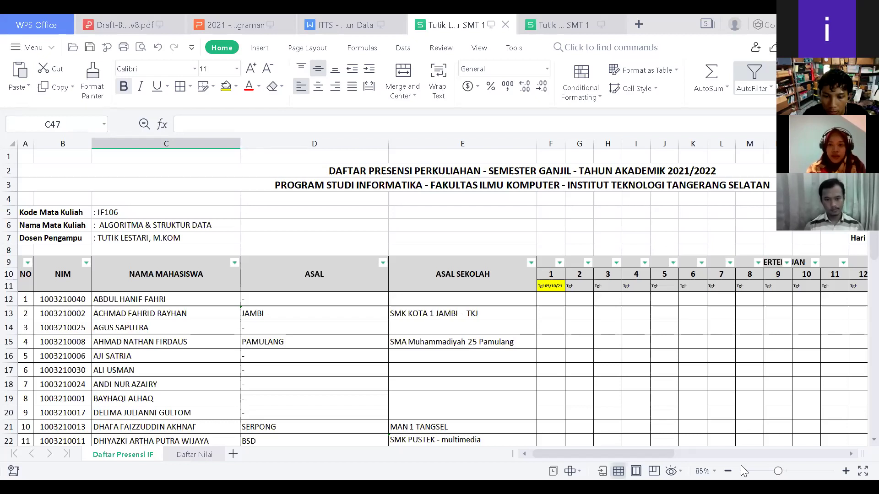
Switch to the ITTS e-learning site in the browser and open the ALGORITMA DAN STRUKTUR DATA + PRAKTIKUM course from the dashboard.
key(alt+Tab)
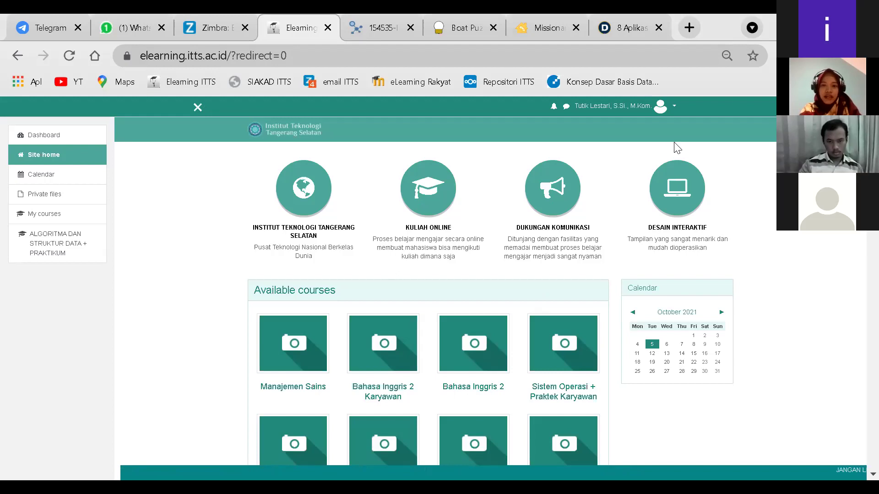
click(116, 15)
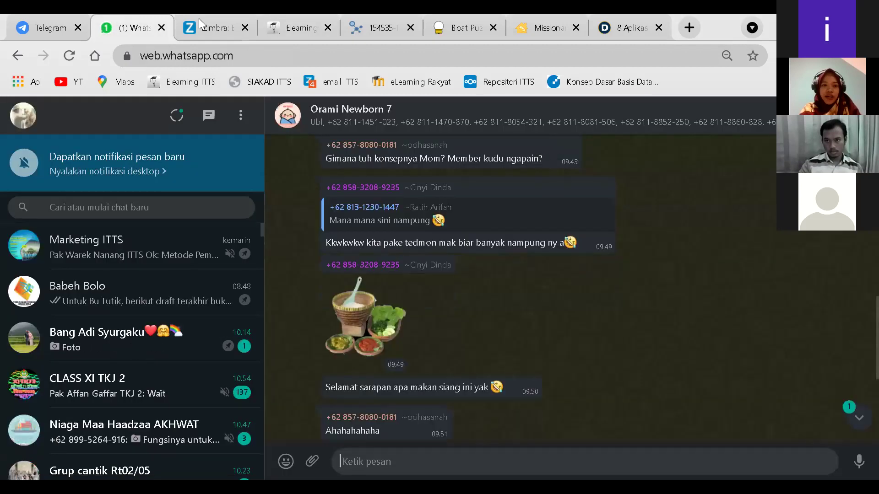
key(ctrl+1)
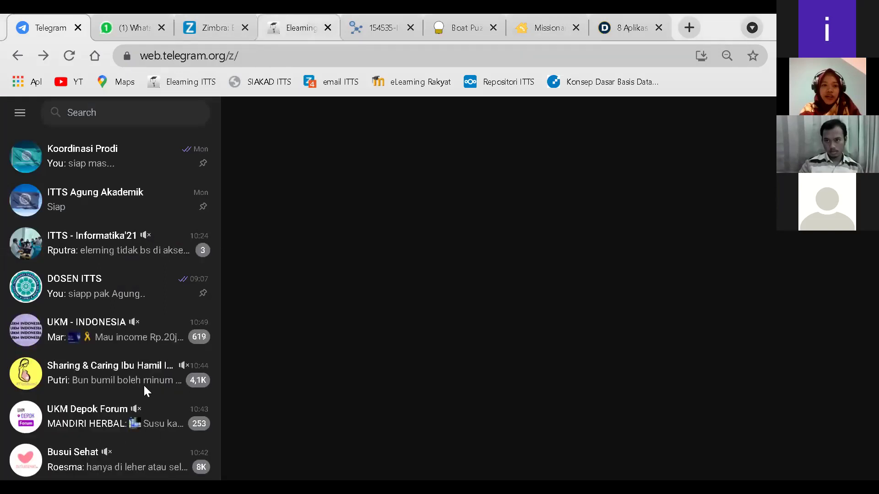
key(ctrl+4)
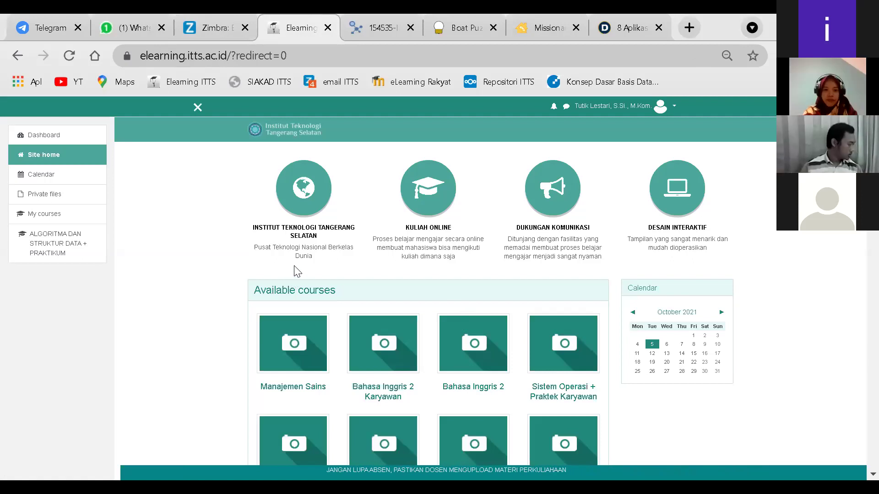
click(44, 140)
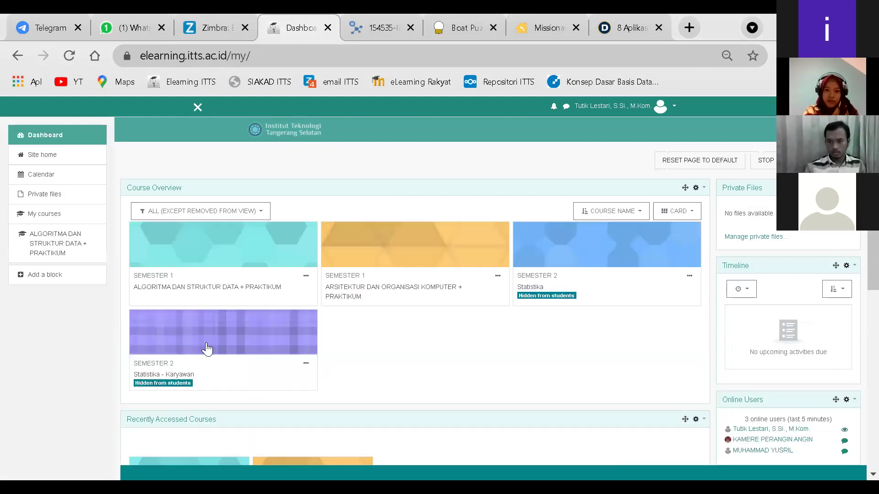
click(191, 291)
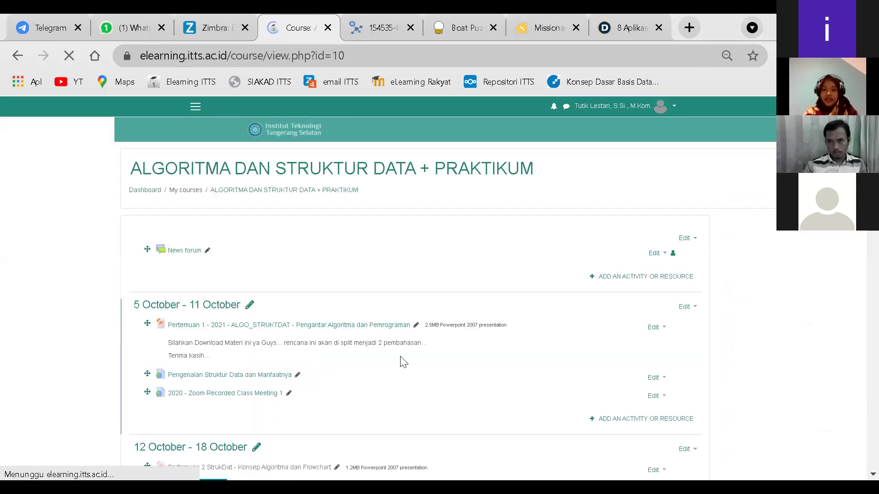
Examine the course's weekly sections from 5 October onward, including the Pertemuan 1 presentation, resource links and recorded class meetings.
scroll(403, 373, down, 2)
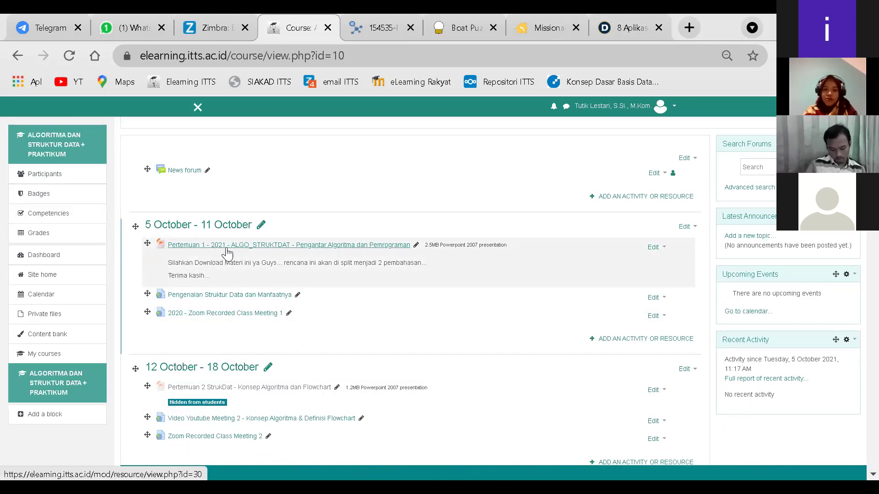
key(ctrl+minus)
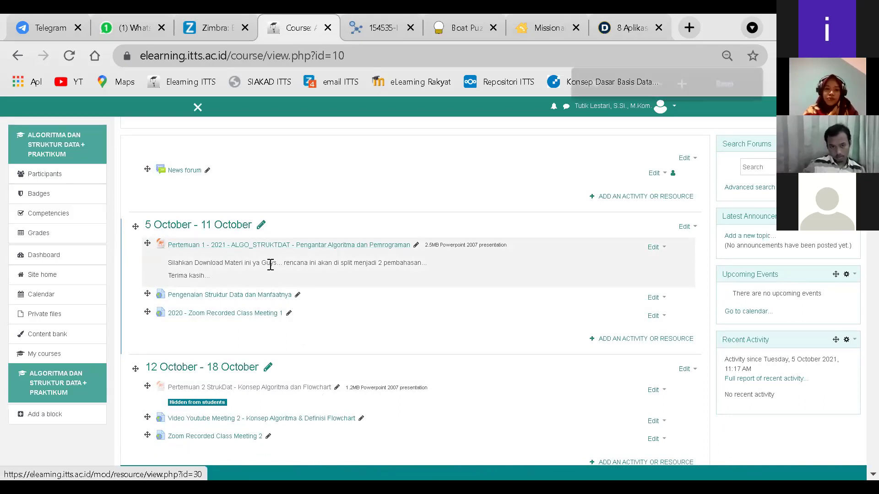
key(ctrl+0)
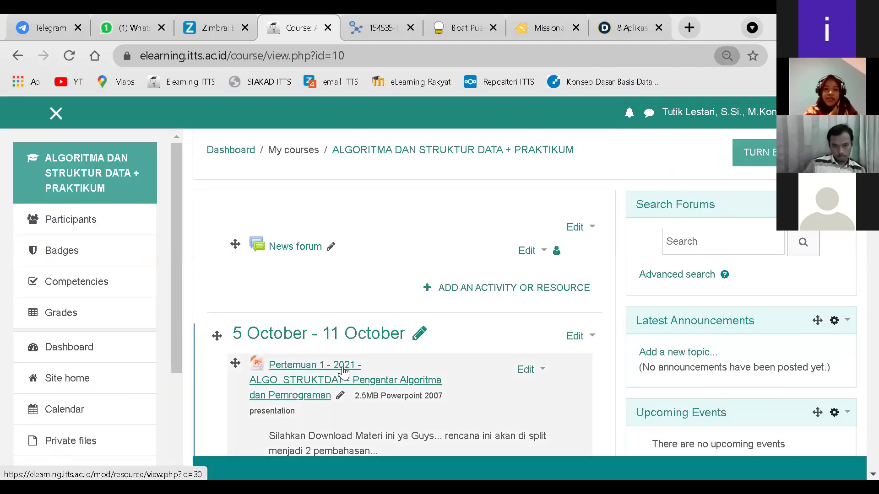
key(ctrl+minus)
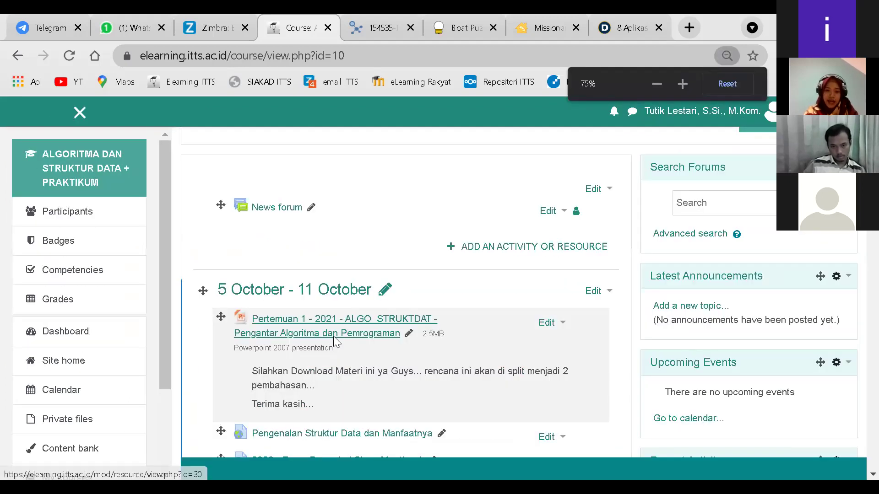
scroll(323, 279, down, 3)
scroll(319, 253, up, 2)
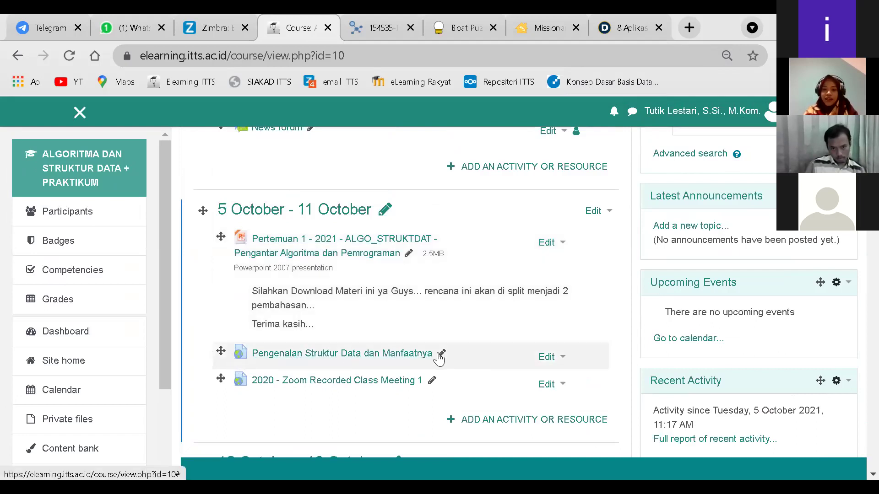
scroll(278, 385, down, 1)
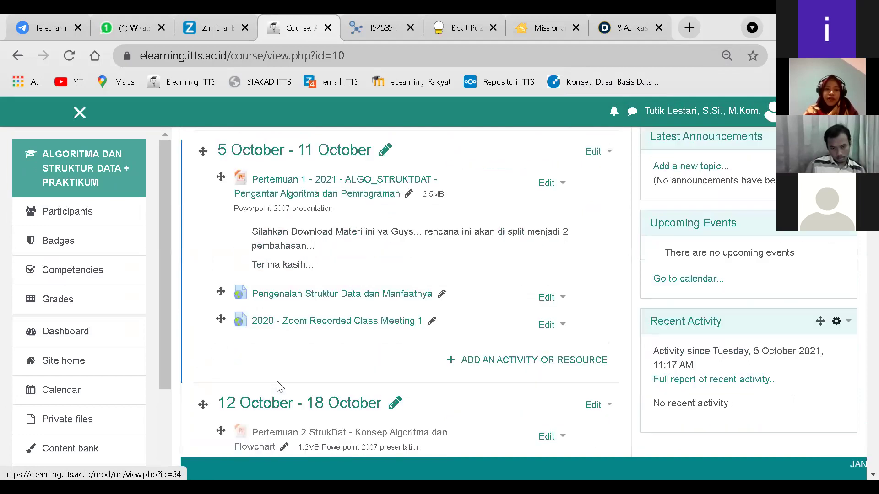
scroll(254, 307, down, 1)
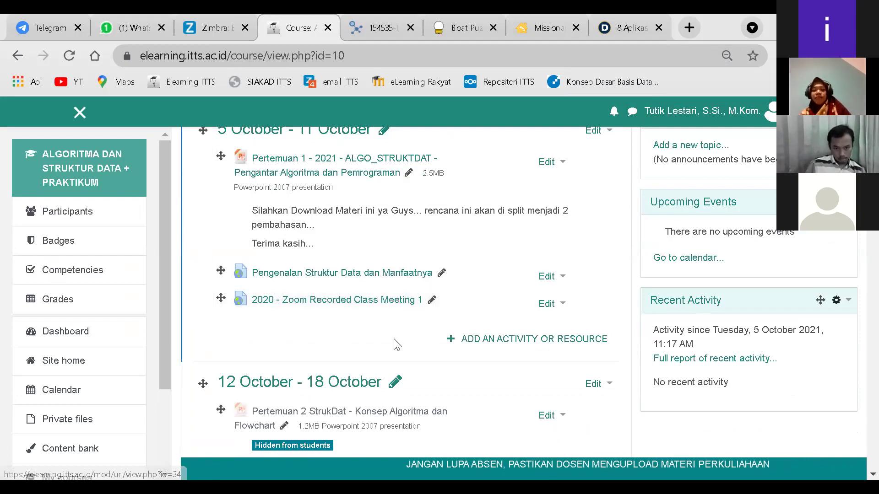
key(ctrl+minus)
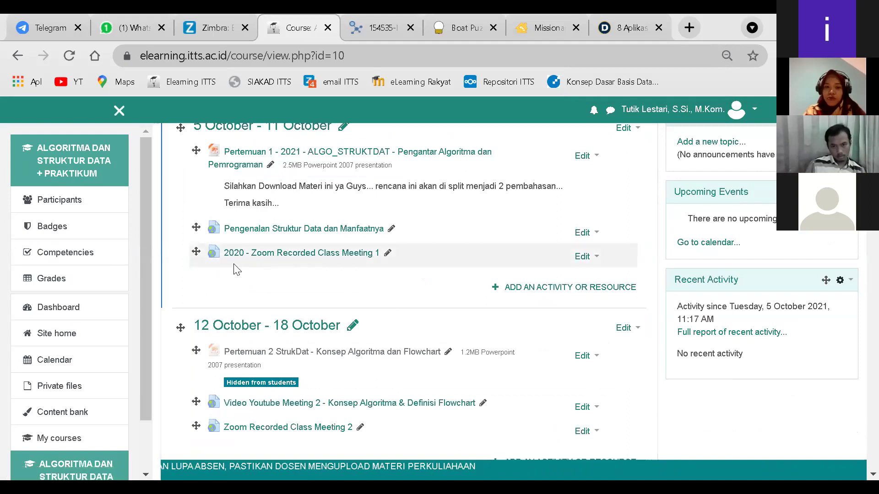
key(ctrl+minus)
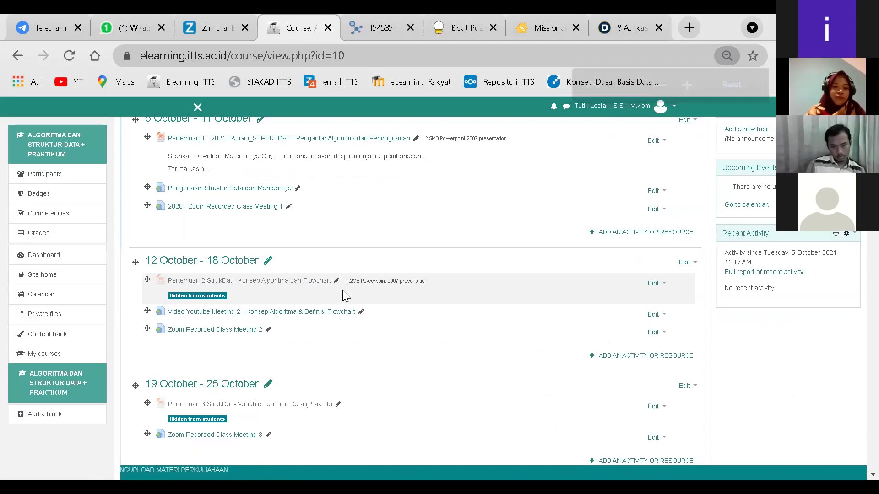
scroll(342, 293, up, 4)
right_click(320, 380)
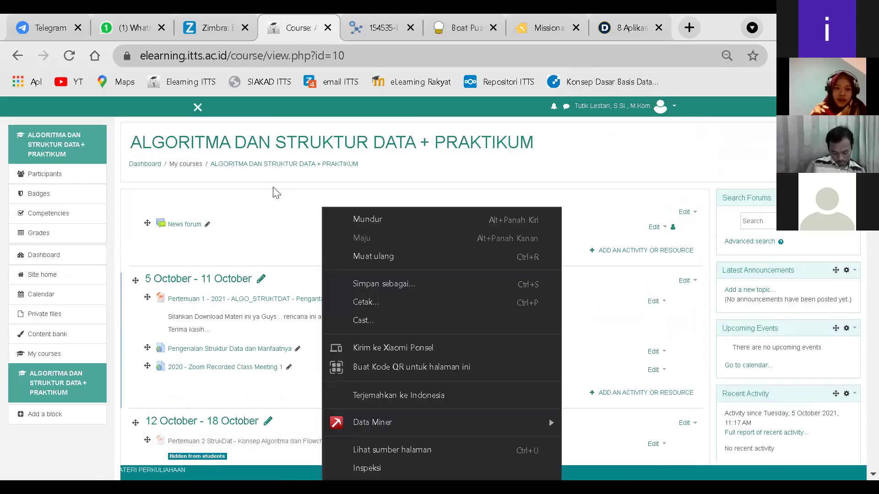
click(279, 215)
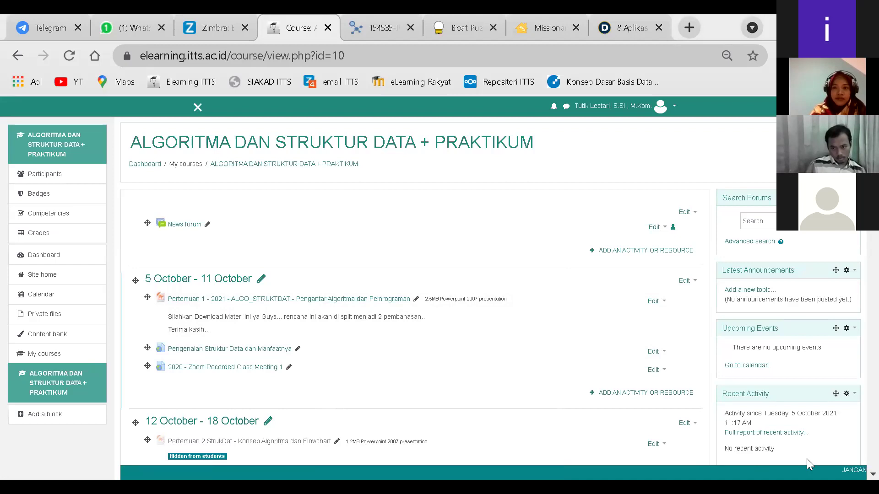
Switch to the 2021 Algoritma & Struktur Data presentation in WPS Office and start its slide show from slide 1.
key(alt+Tab)
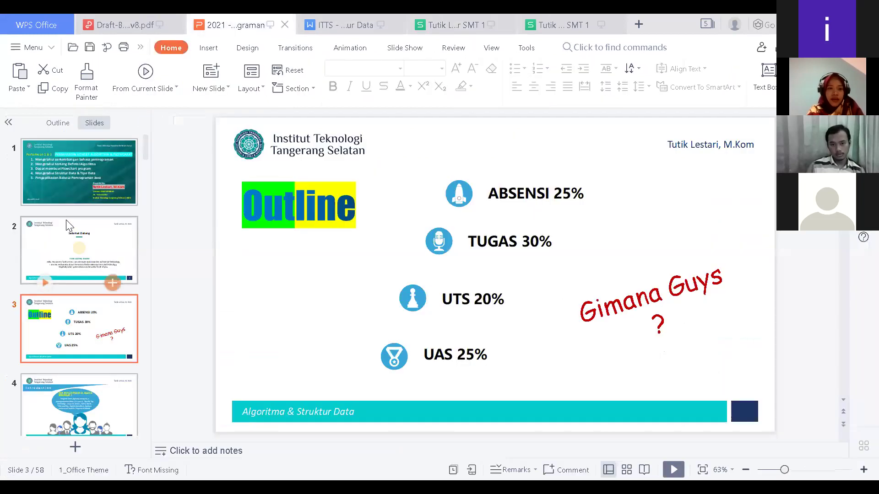
click(34, 187)
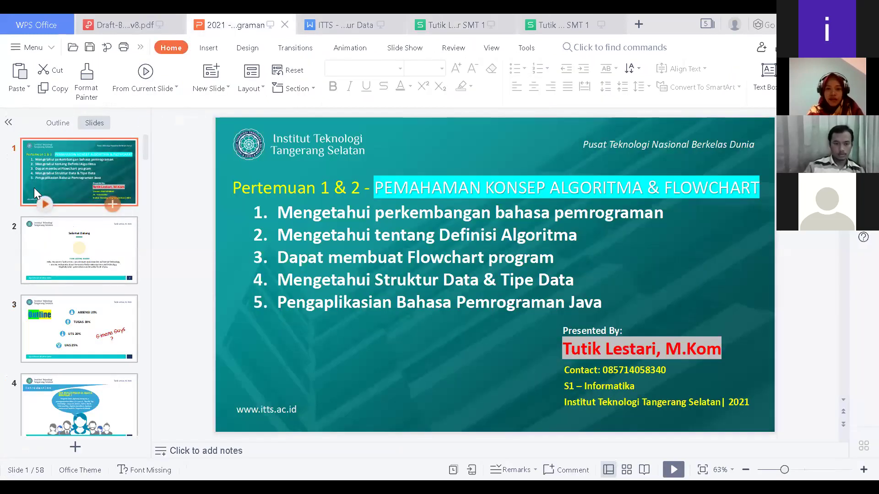
key(F5)
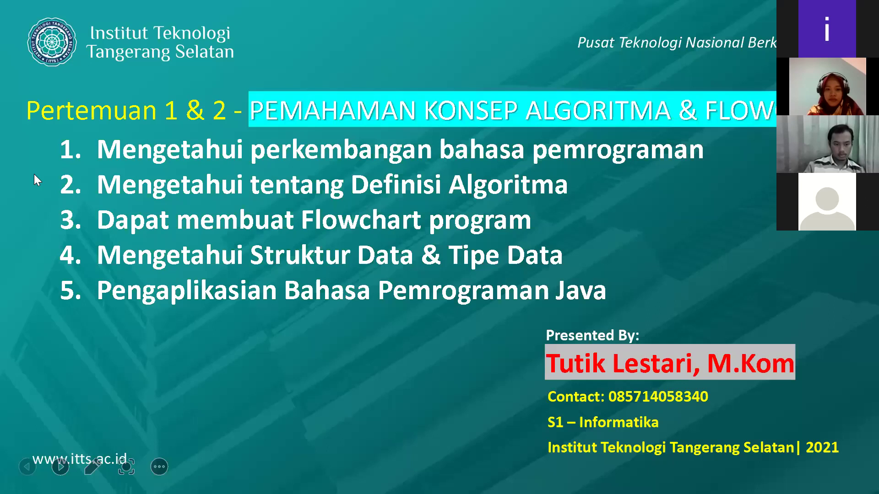